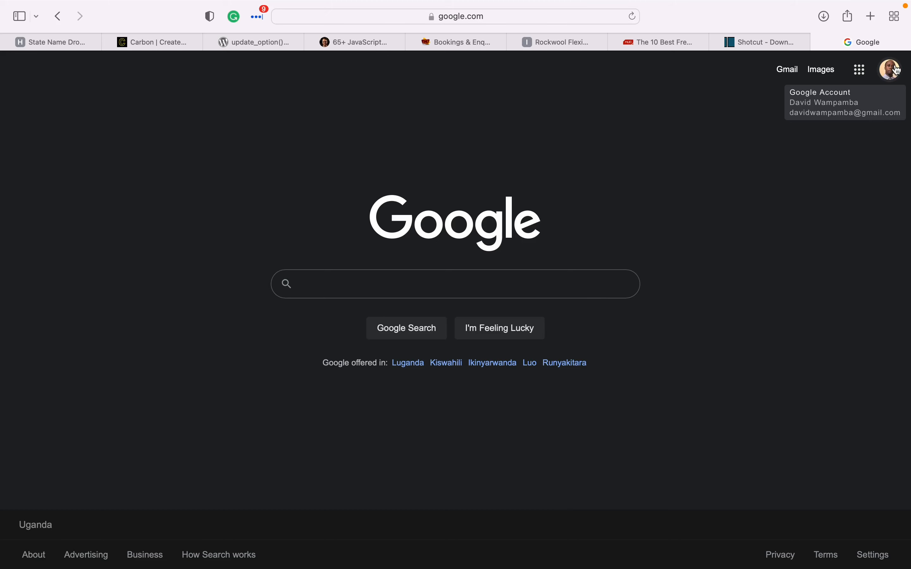
- Drag Docs to the first slot of the Google apps list
click(864, 73)
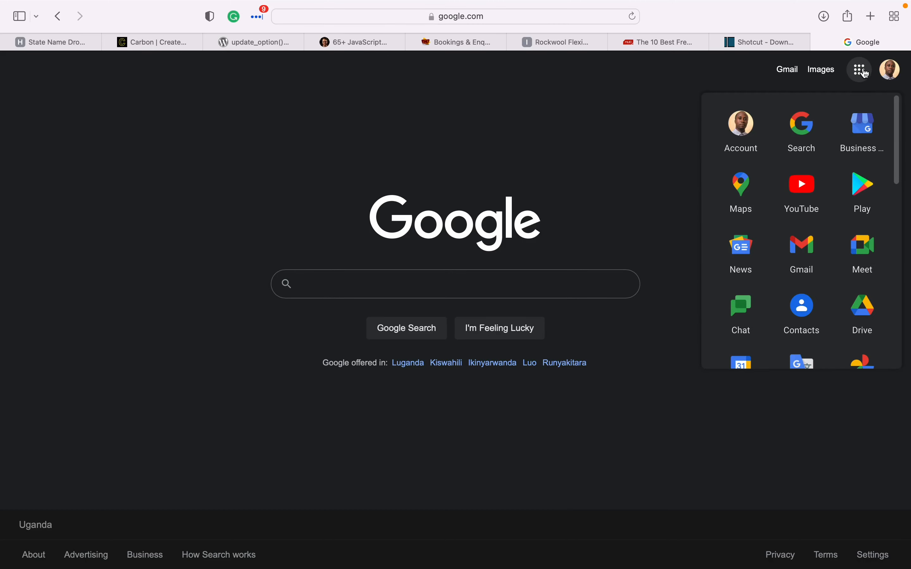
scroll(823, 228, down, 5)
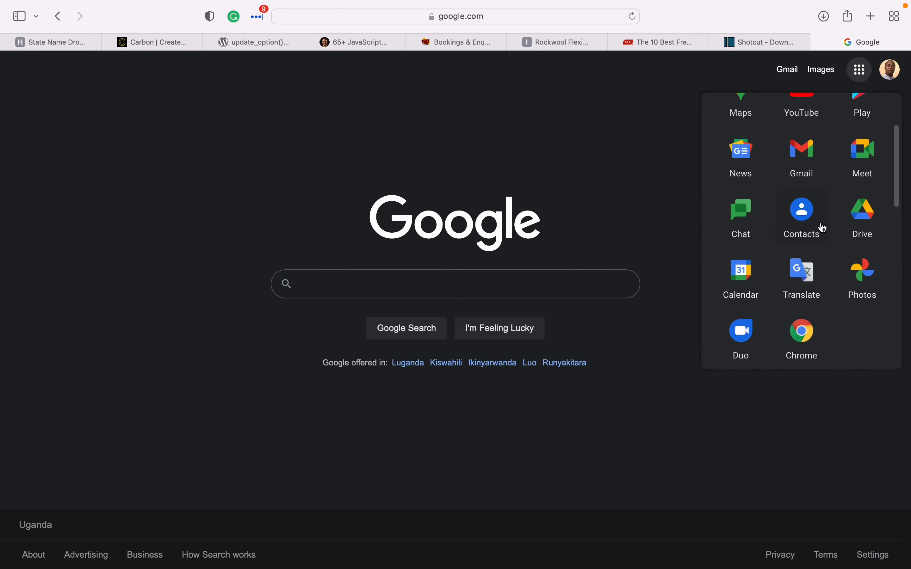
scroll(824, 228, down, 2)
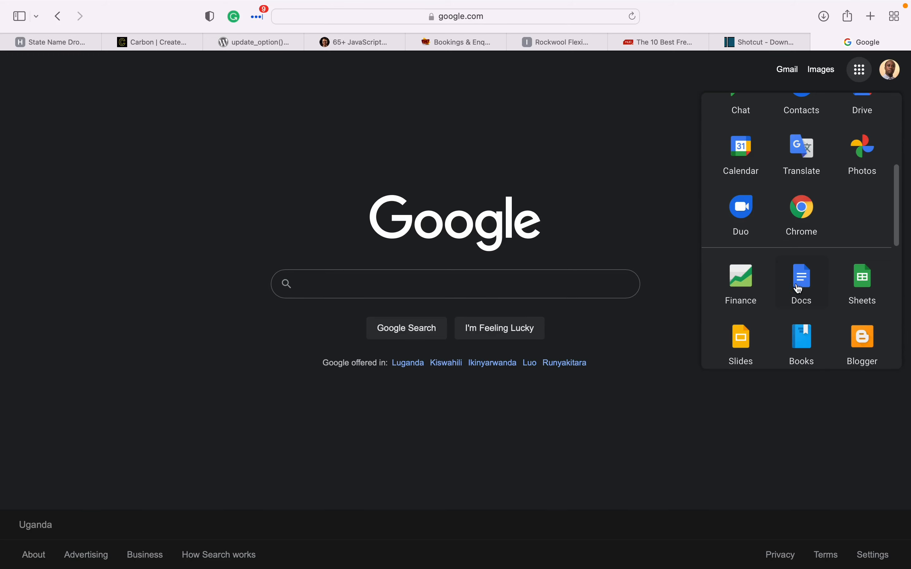
drag(809, 290, 803, 157)
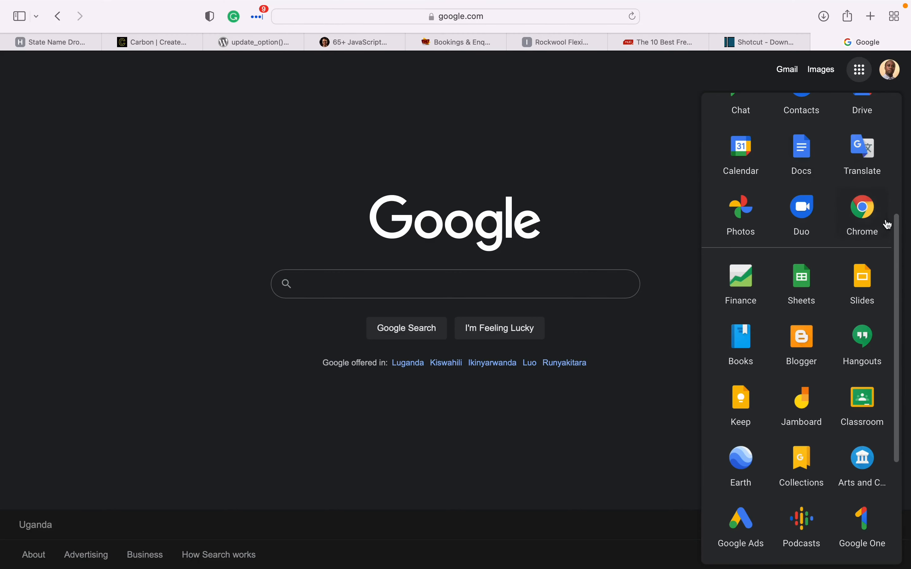
drag(901, 243, 886, 159)
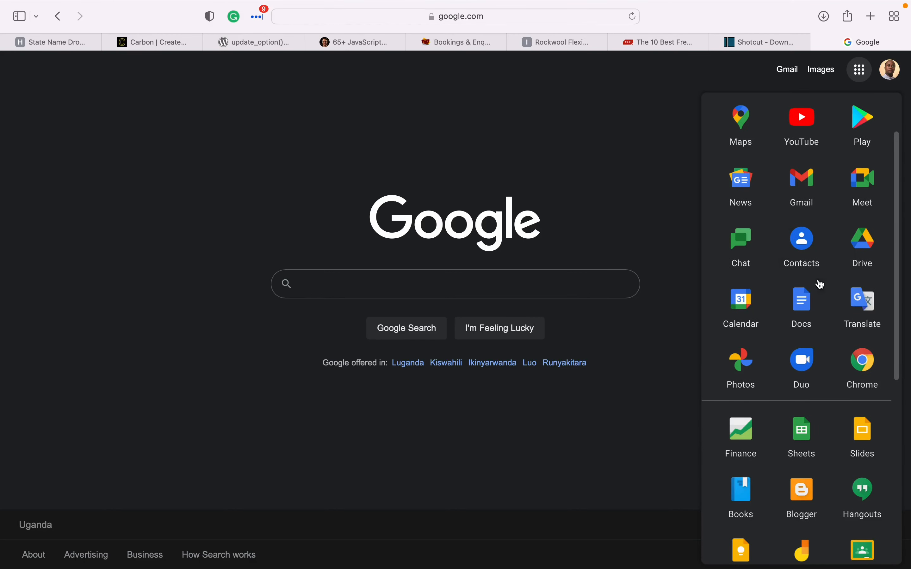
drag(809, 304, 747, 124)
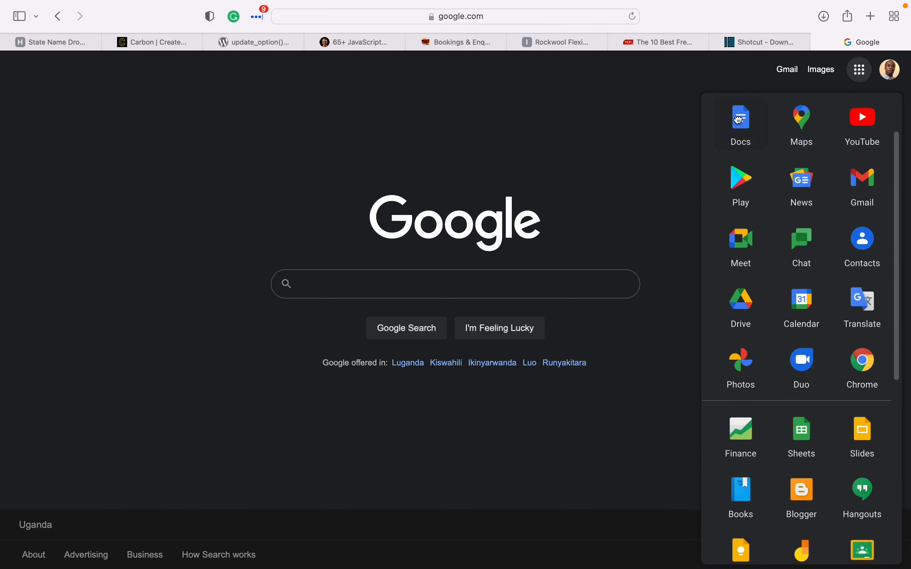
- Put Drive and YouTube in the top row's second and third slots, then launch Docs
scroll(809, 389, down, 1)
scroll(808, 389, up, 1)
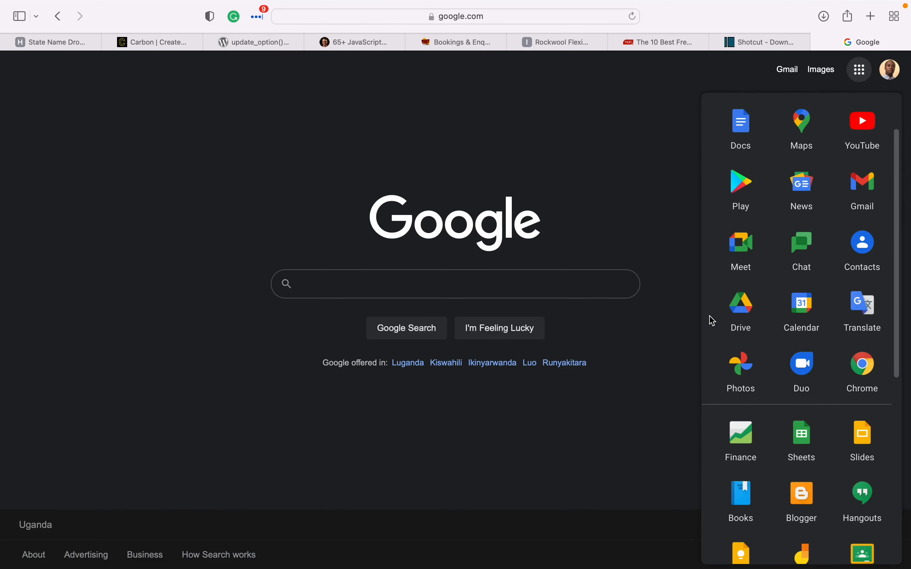
drag(747, 312, 808, 125)
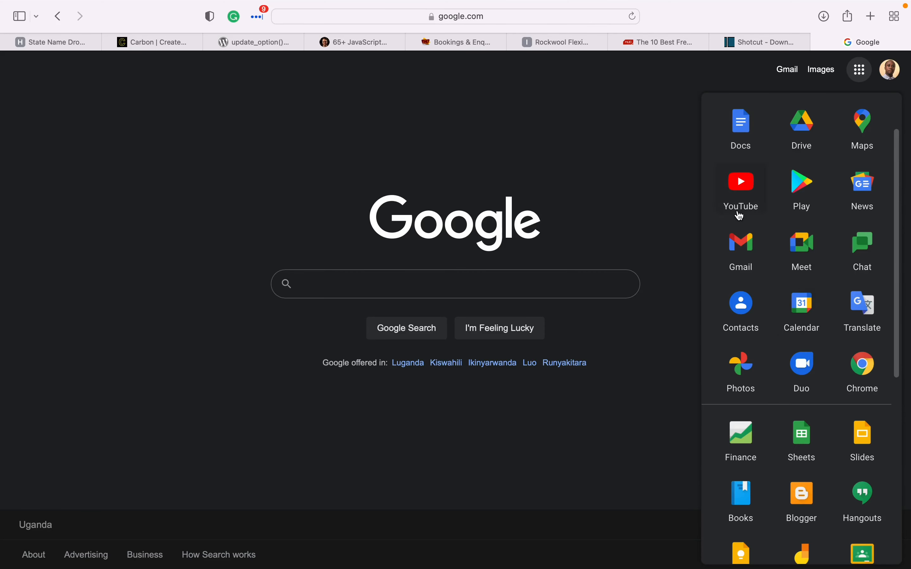
drag(741, 202, 858, 140)
scroll(806, 377, up, 2)
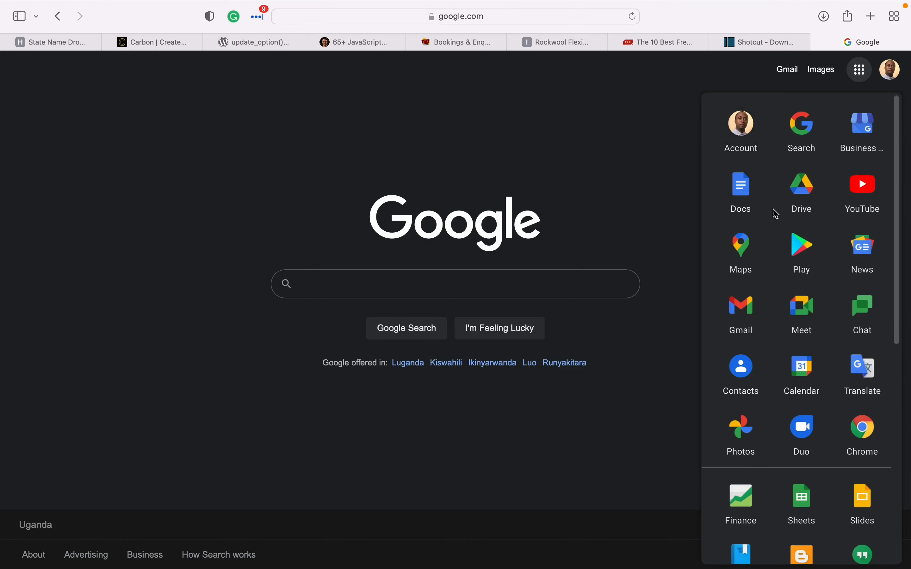
click(745, 200)
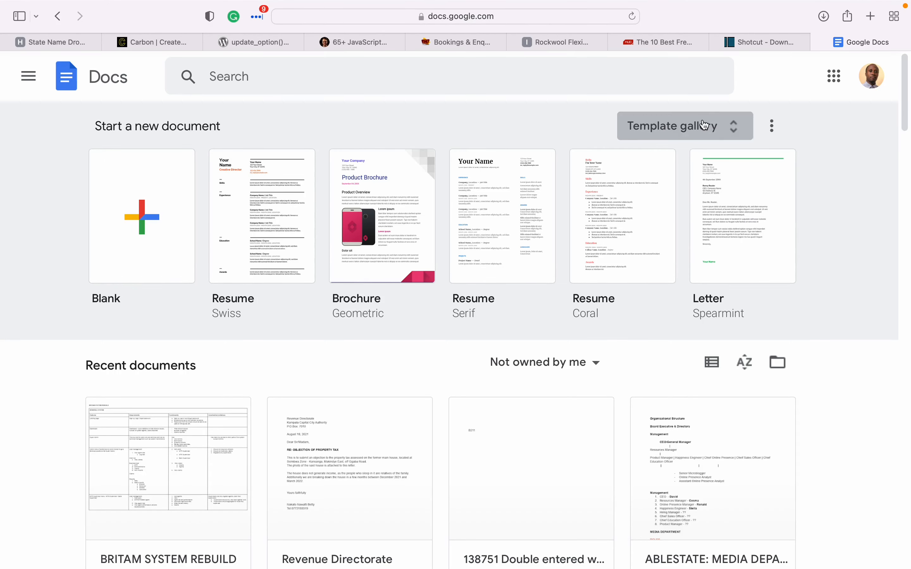
- Go to docs.google.com/ in a new Safari tab
click(871, 22)
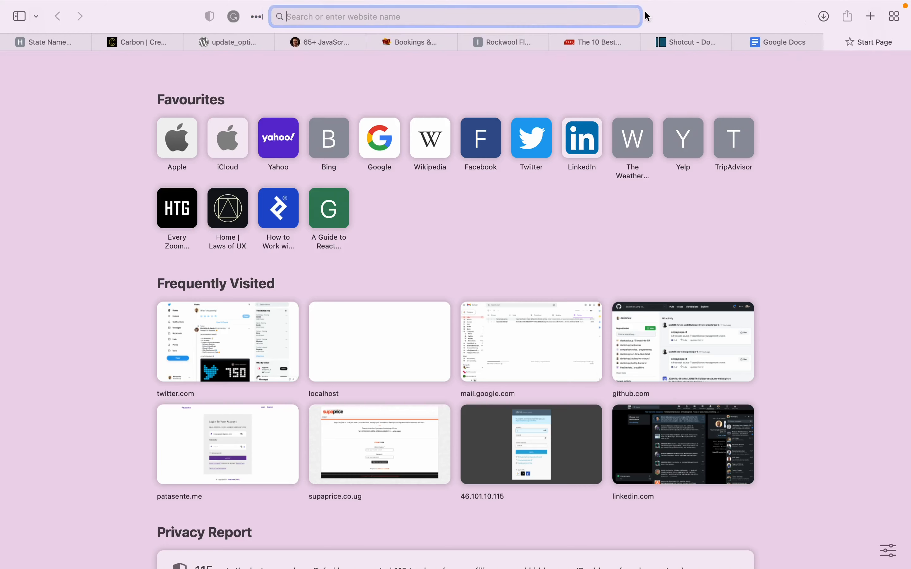
text(doc)
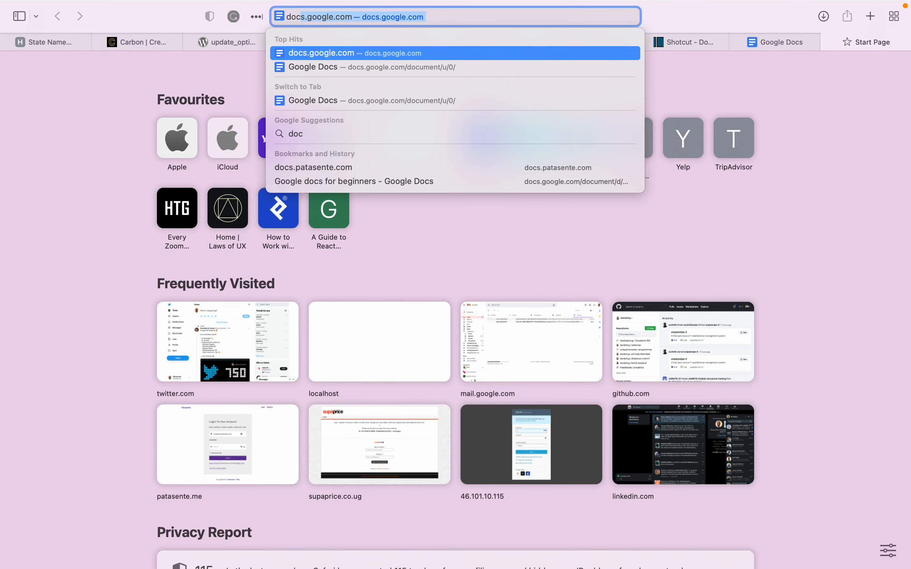
text(s.go)
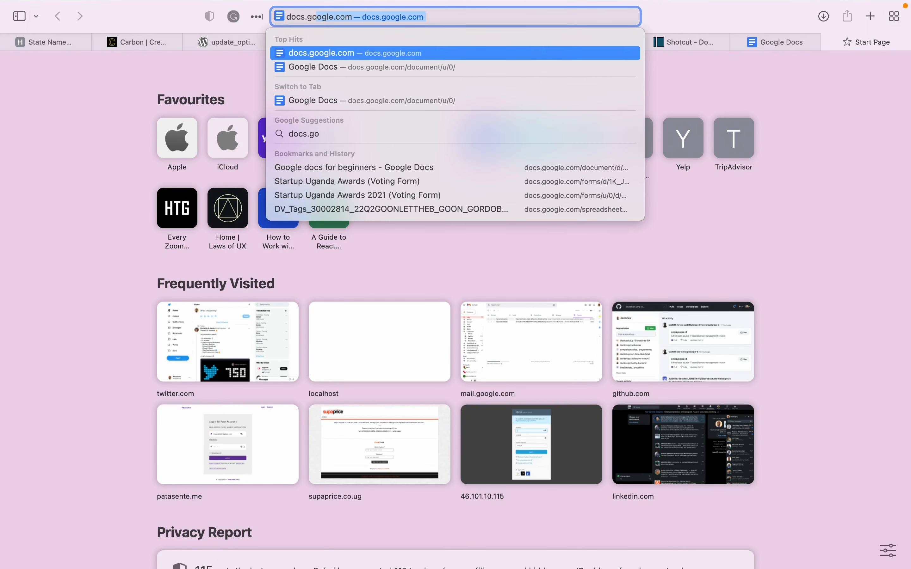
text(ogle.com/)
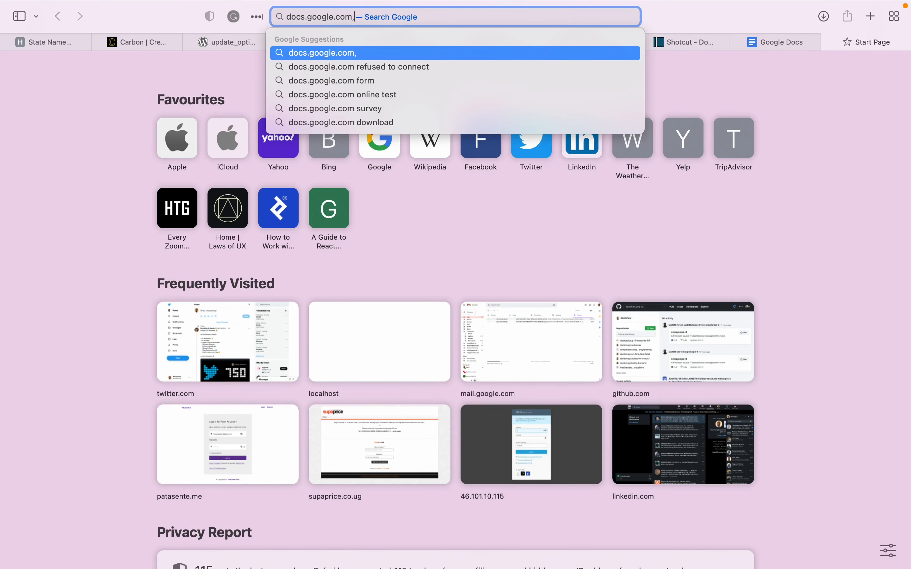
key(Return)
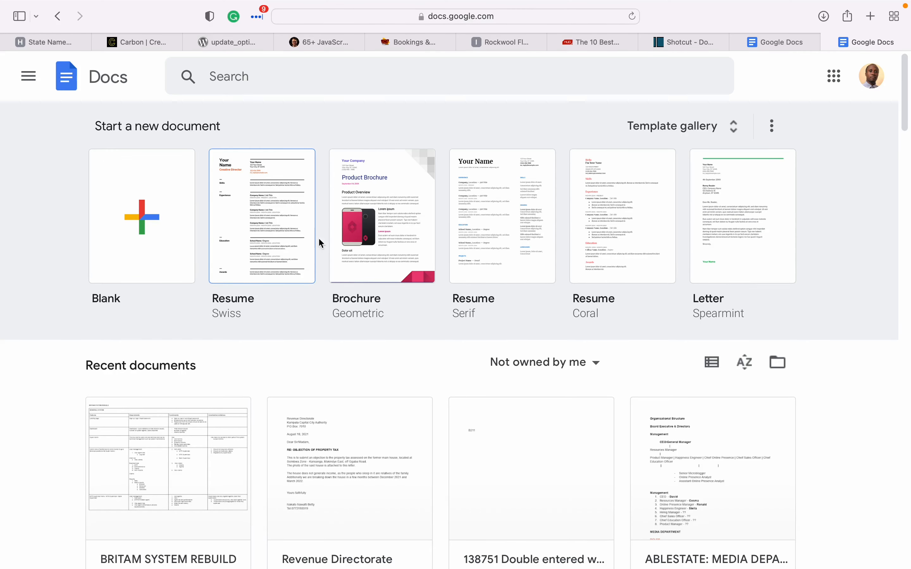
- Preview the Letter Spearmint template, then start a Blank document instead
click(732, 213)
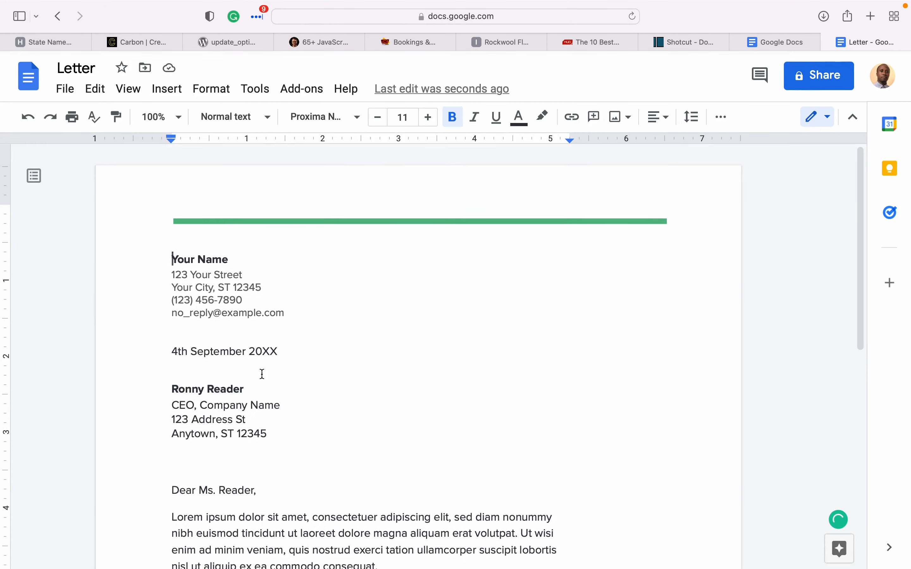
scroll(360, 496, down, 5)
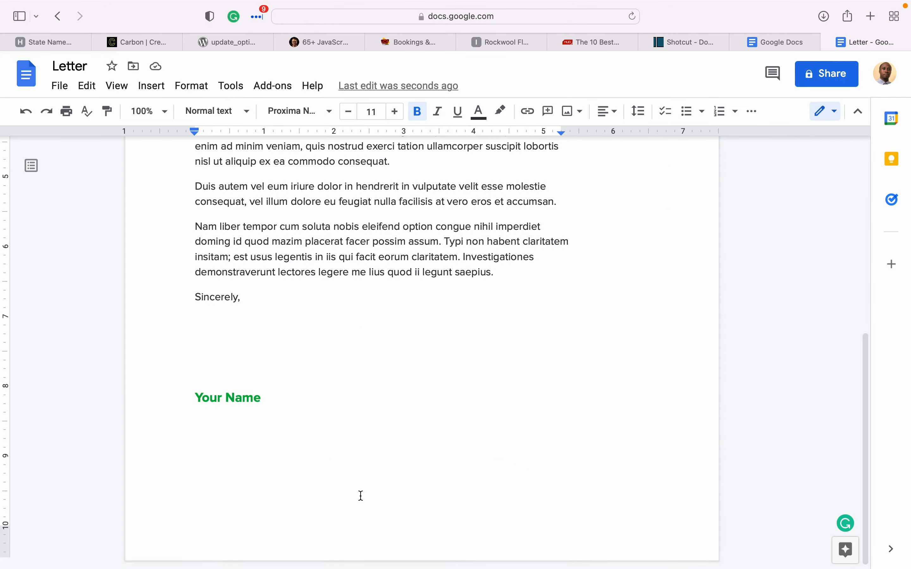
scroll(360, 496, up, 3)
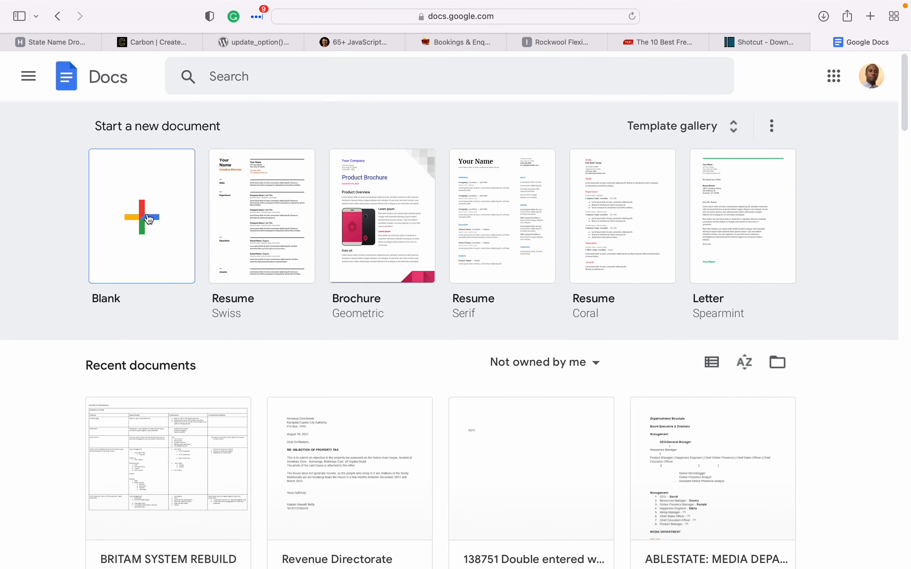
click(139, 212)
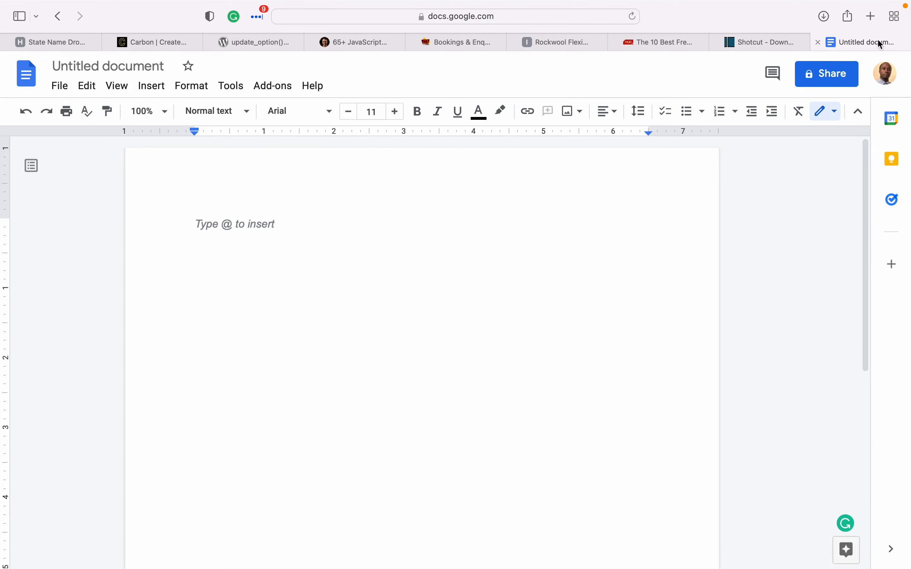
- Replace 'Untitled document' with the title 'Google docs for absolute beginners'
click(716, 42)
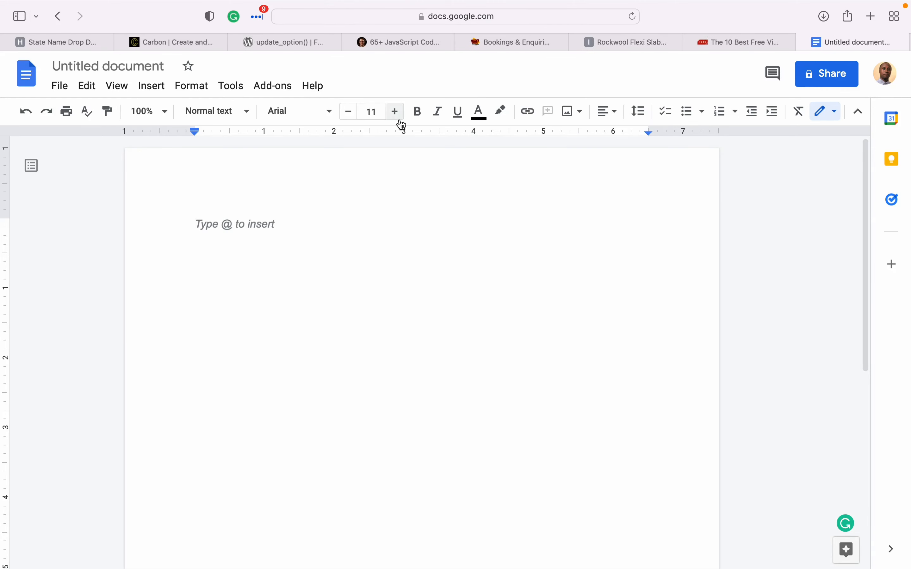
click(98, 71)
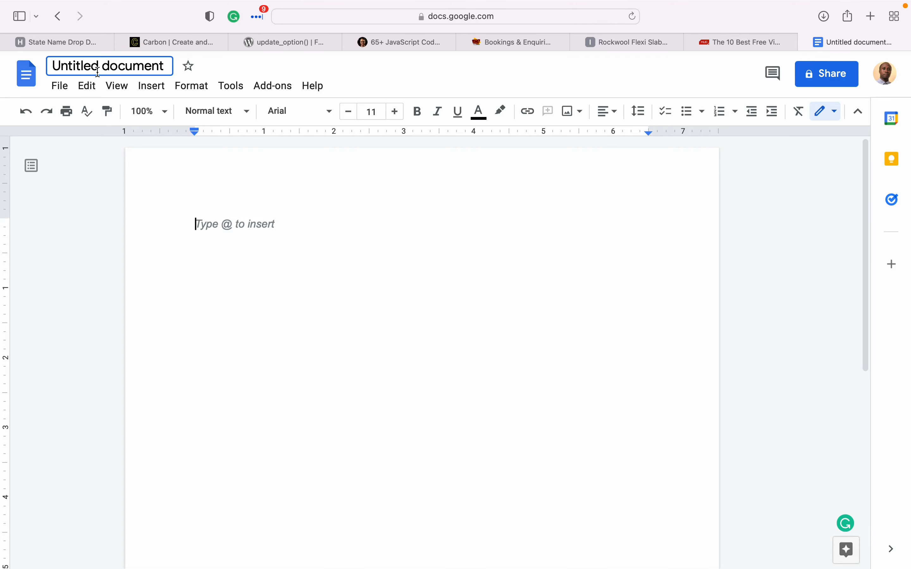
triple_click(98, 71)
key(BackSpace)
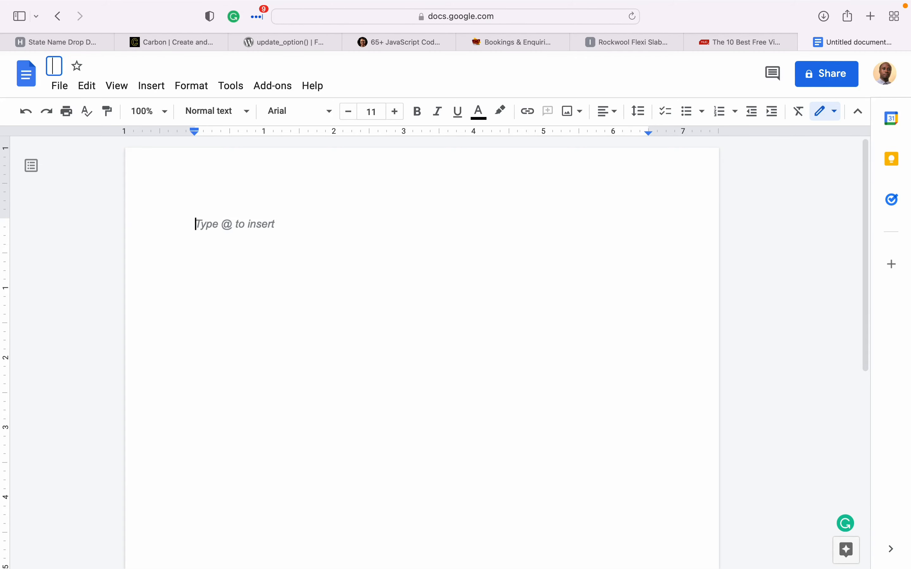
text(Google d)
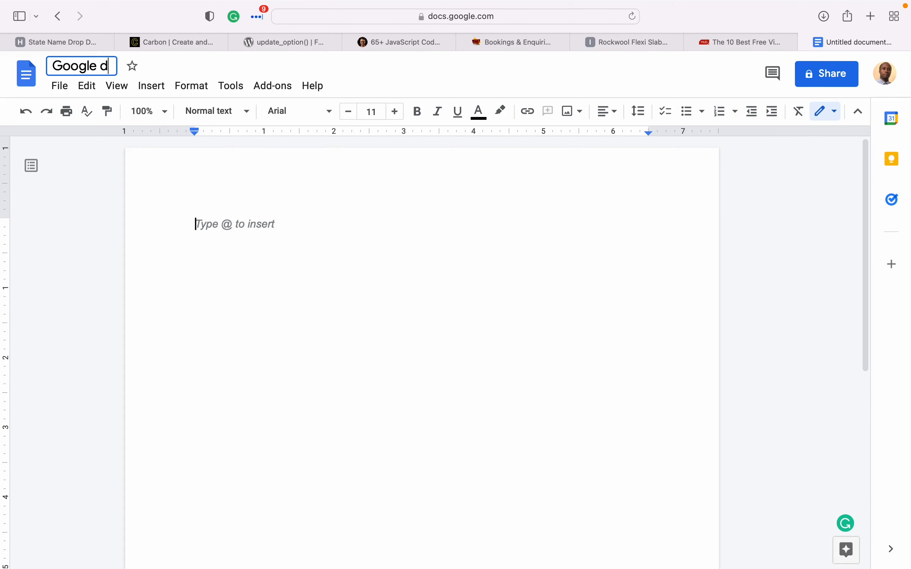
text(ocum)
key(BackSpace)
key(BackSpace)
text(s )
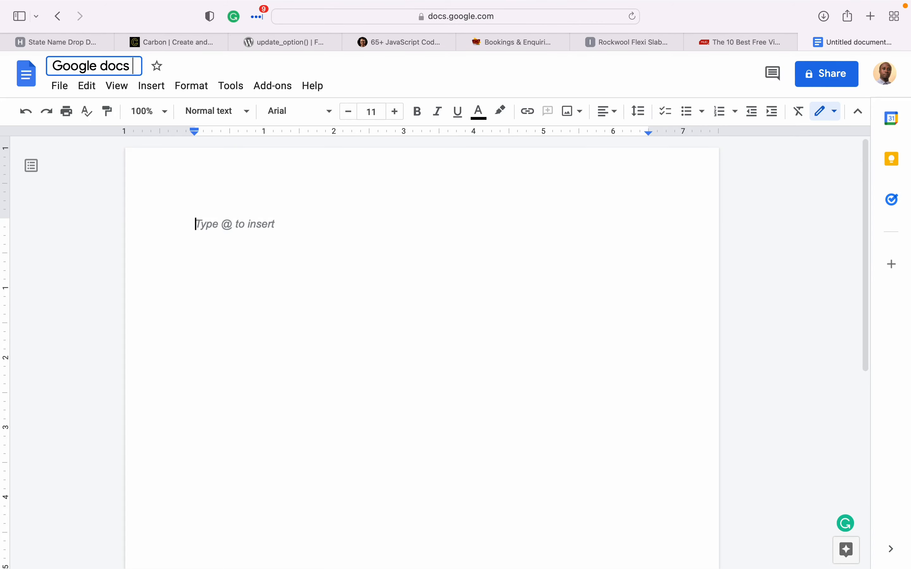
text(for be)
key(BackSpace)
key(BackSpace)
text(ab)
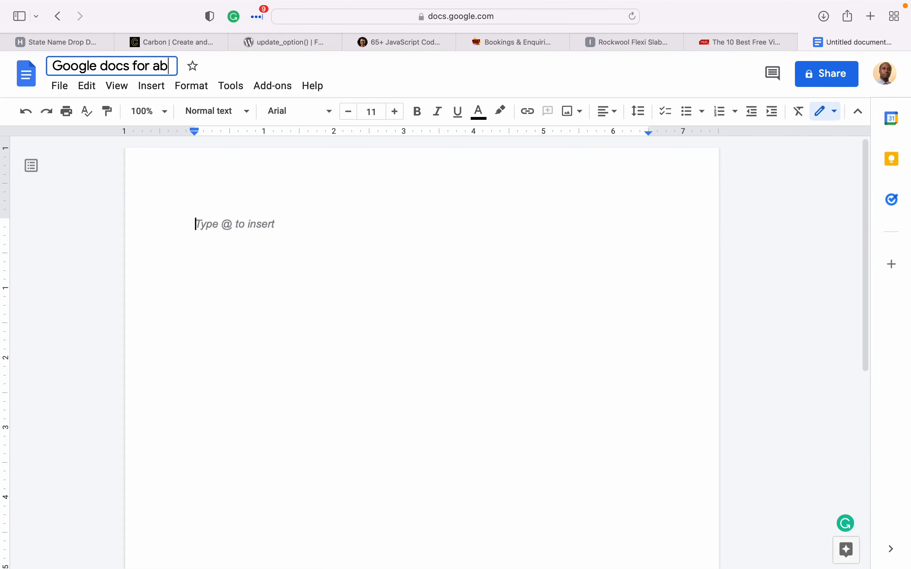
text(solute beginners)
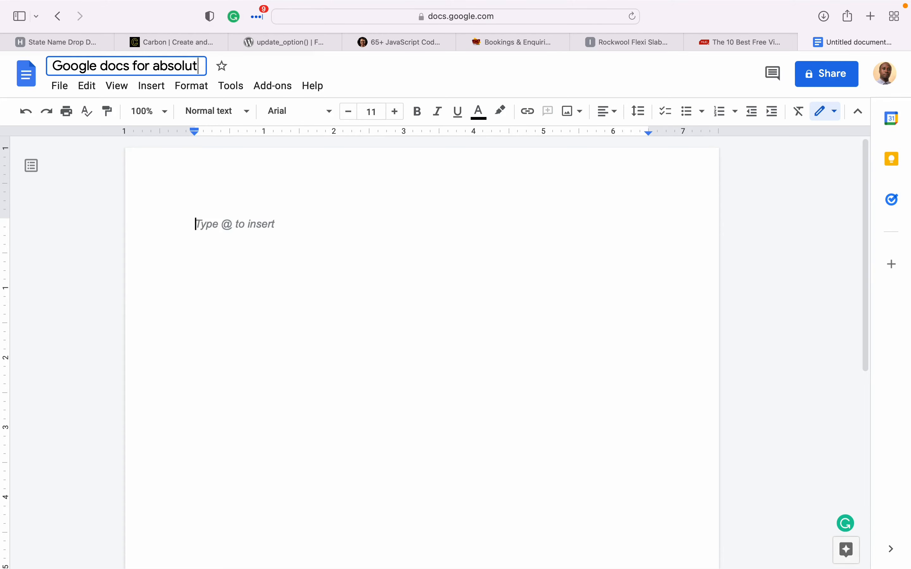
key(Return)
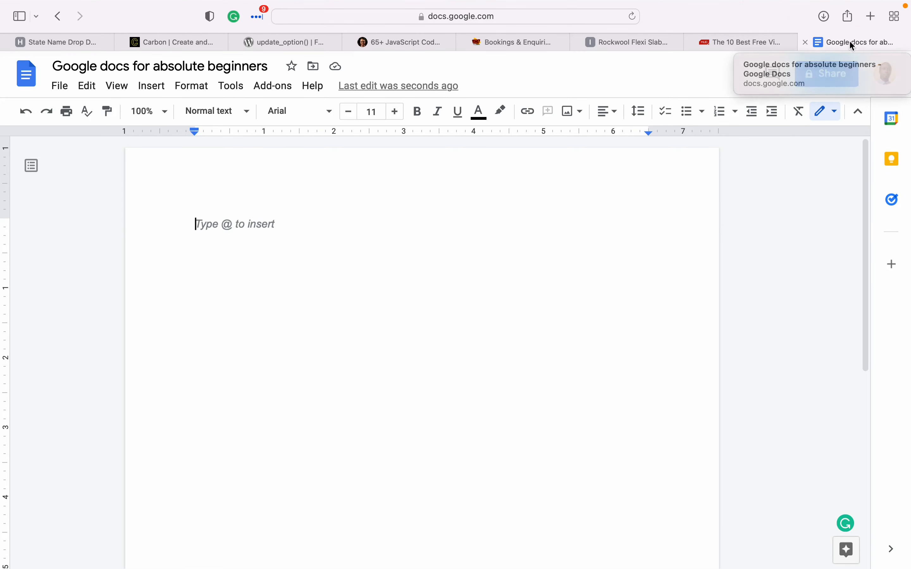
- Paste the About Uganda heading and its two descriptive paragraphs into the page
text(About Uganda Uganda is also known as the pearl of Africa. It’s a beautiful country you want to live in or visit at leeast in your life time. Mountains, hills, green forests, waters, wild animals, hospital people are all found in Uganda, on top of a humongous variety of food, fruits, vegetables and so much history.)
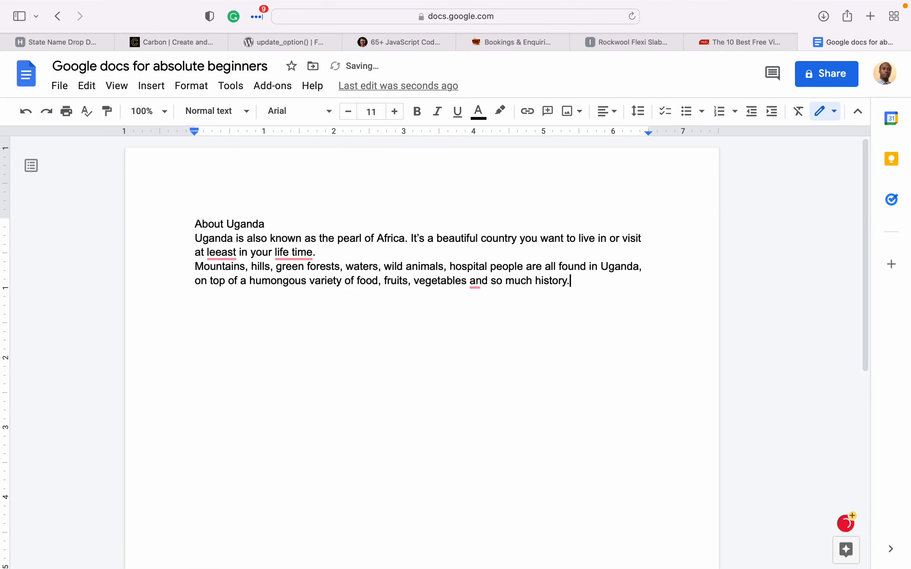
mouse_move(487, 279)
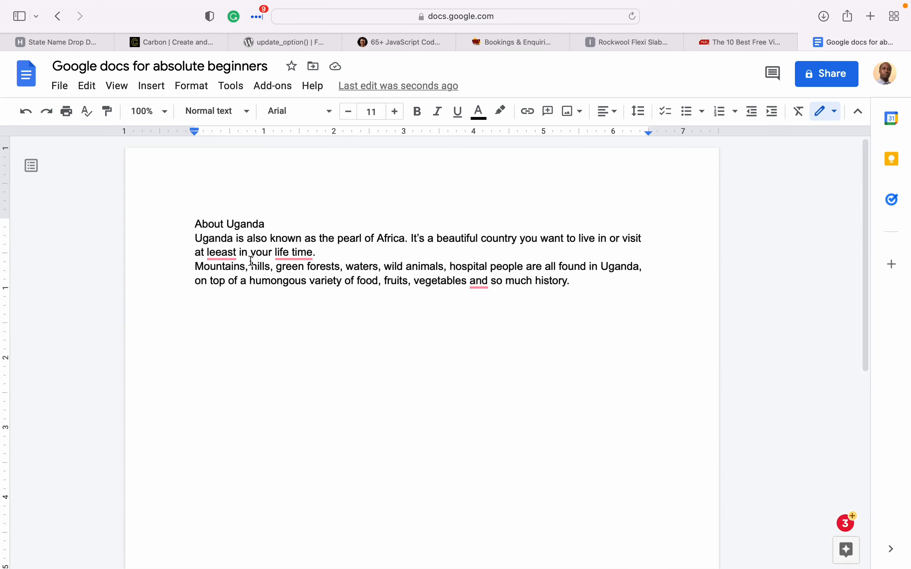
mouse_move(226, 259)
mouse_move(290, 260)
click(581, 283)
mouse_move(294, 255)
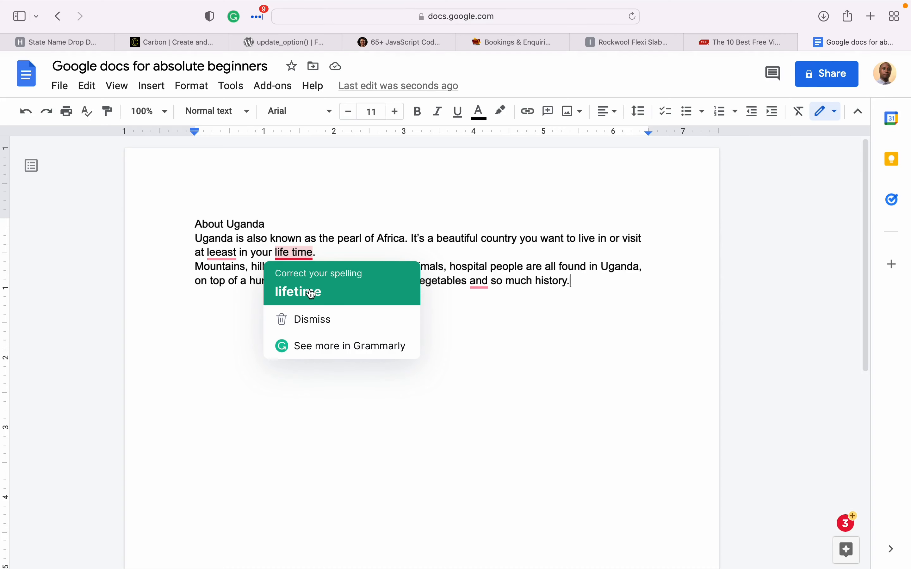
- Join 'life time' into 'lifetime', accept 'least', and add a comma after 'vegetables'
click(311, 293)
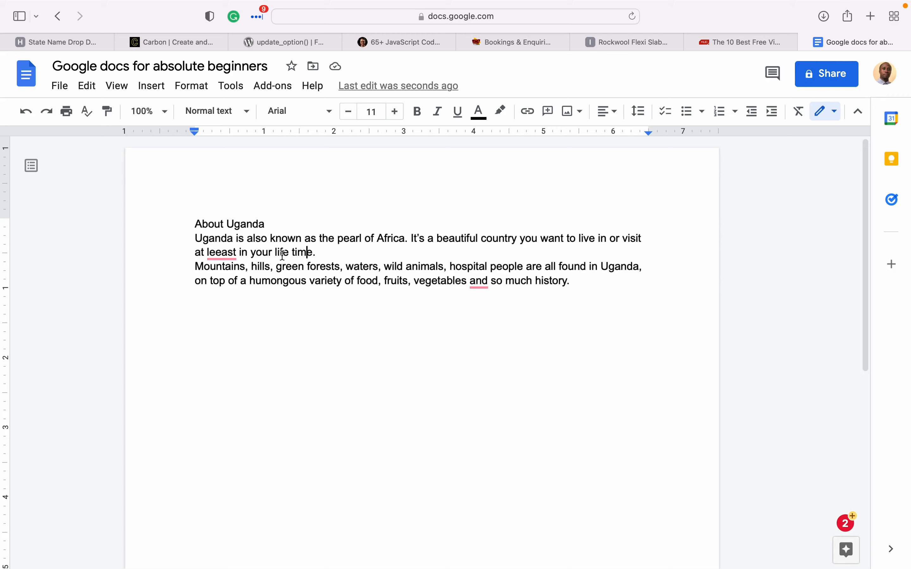
drag(346, 255, 321, 259)
click(291, 256)
key(BackSpace)
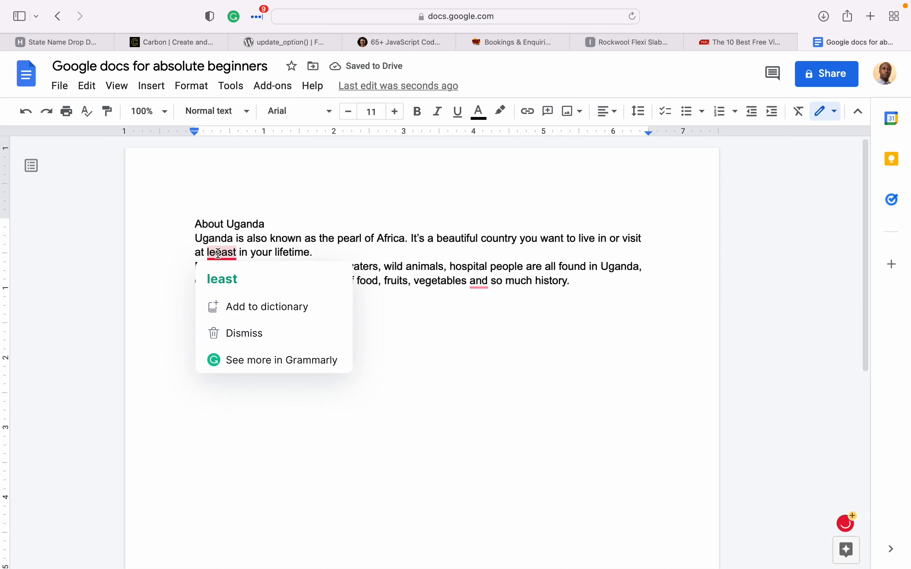
click(220, 281)
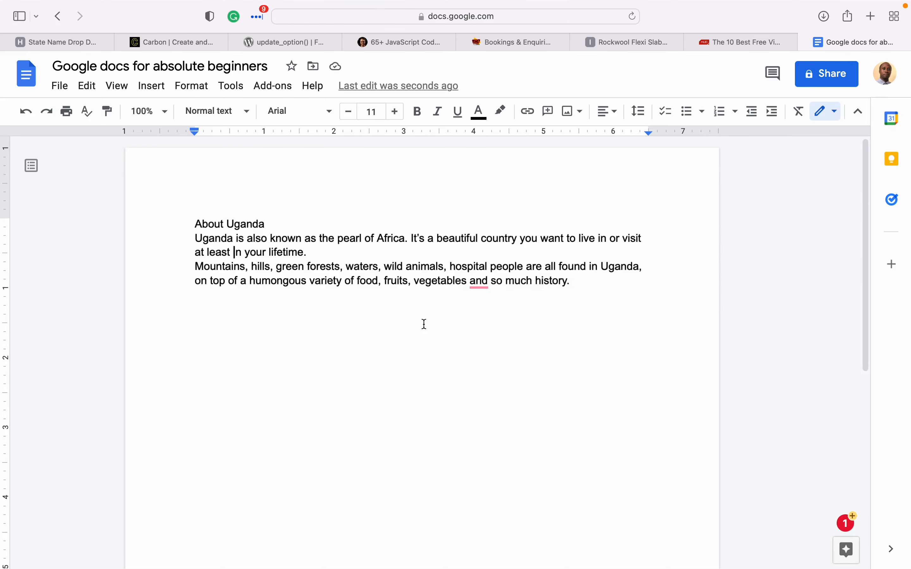
click(469, 281)
text(,)
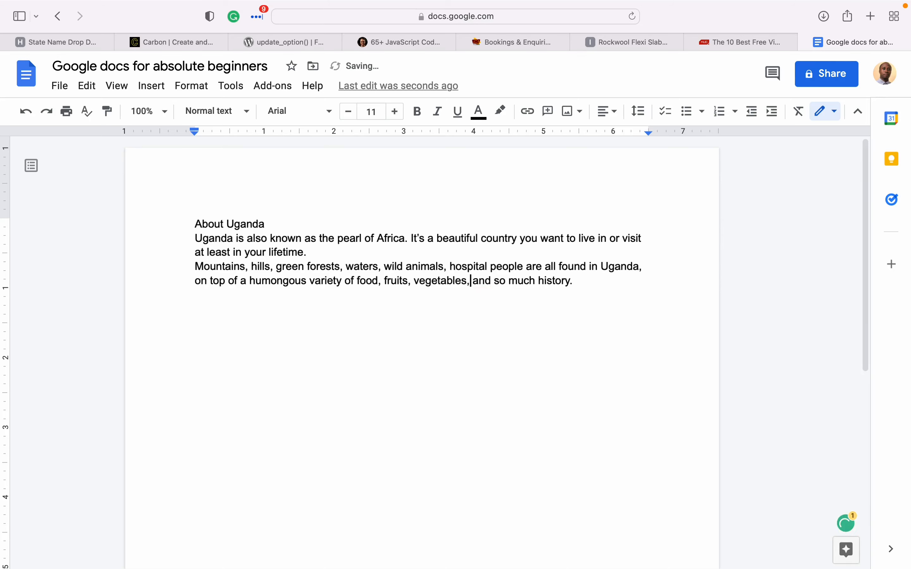
click(598, 278)
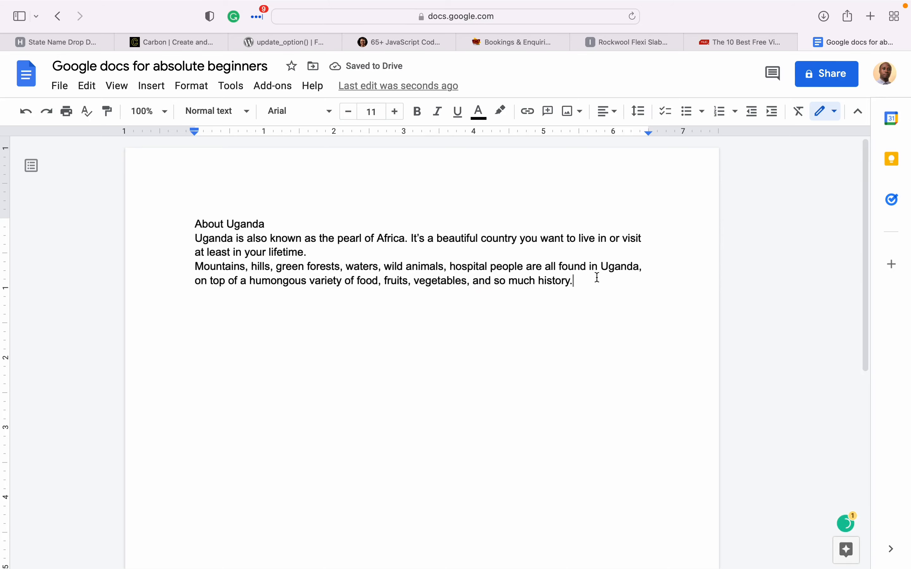
- Add the districts, tribes and languages paragraph, accepting the 'its' and 'colonized' fixes
key(Return)
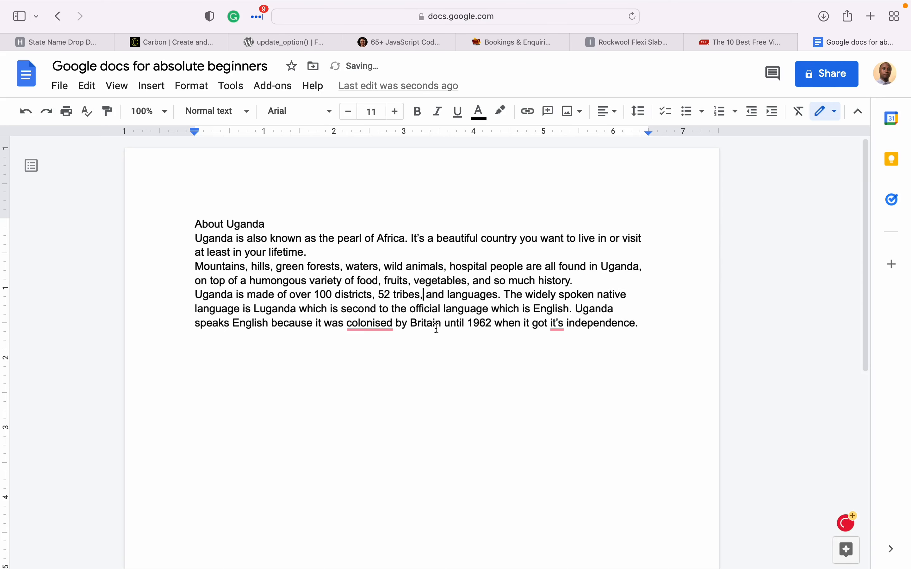
mouse_move(558, 327)
click(559, 362)
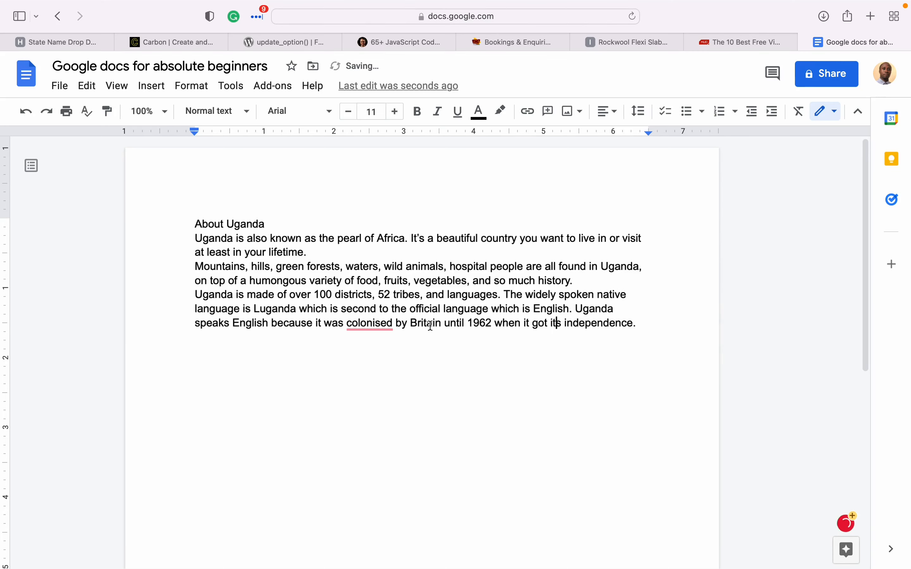
click(384, 323)
click(391, 358)
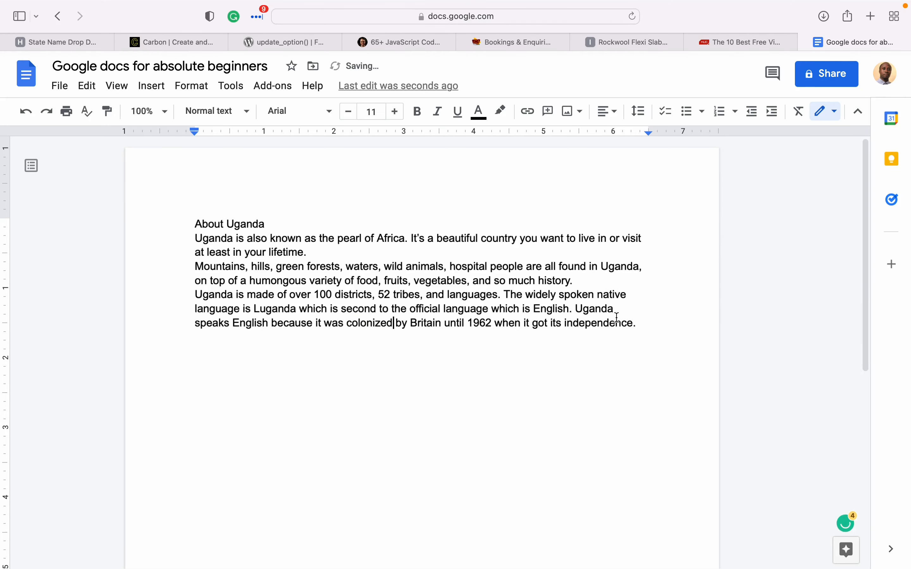
click(646, 327)
key(Return)
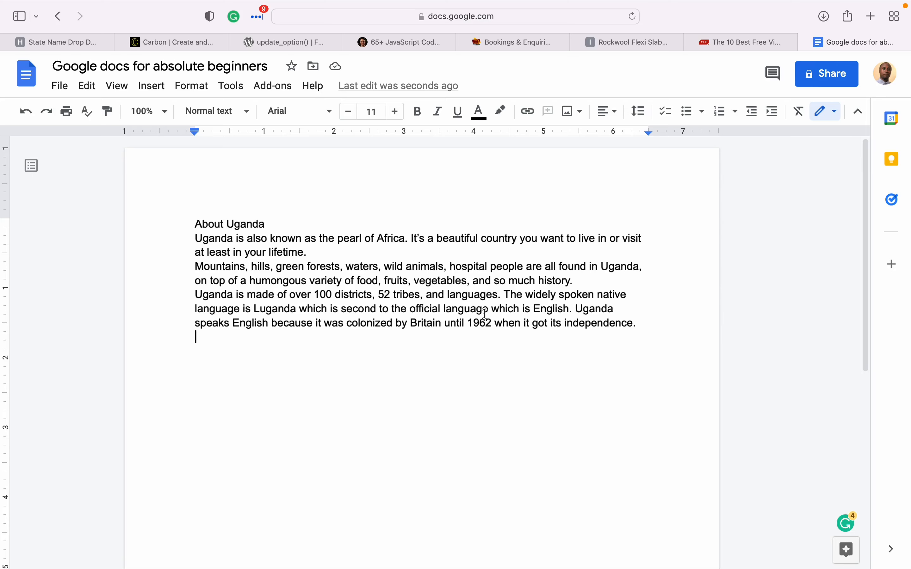
click(643, 328)
- Apply the Title style to the 'About Uganda' line
click(192, 225)
drag(192, 225, 286, 221)
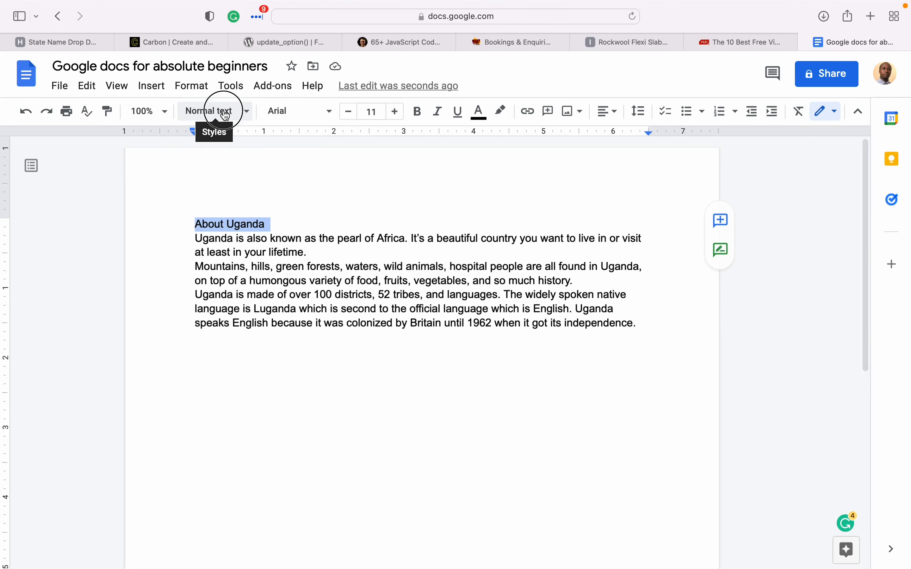
click(226, 112)
click(239, 199)
drag(644, 344, 192, 256)
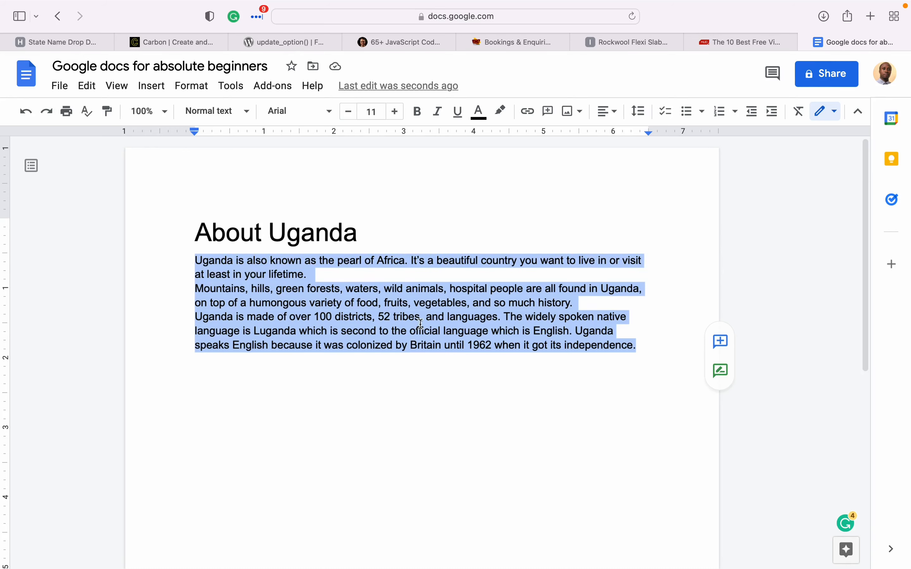
click(438, 113)
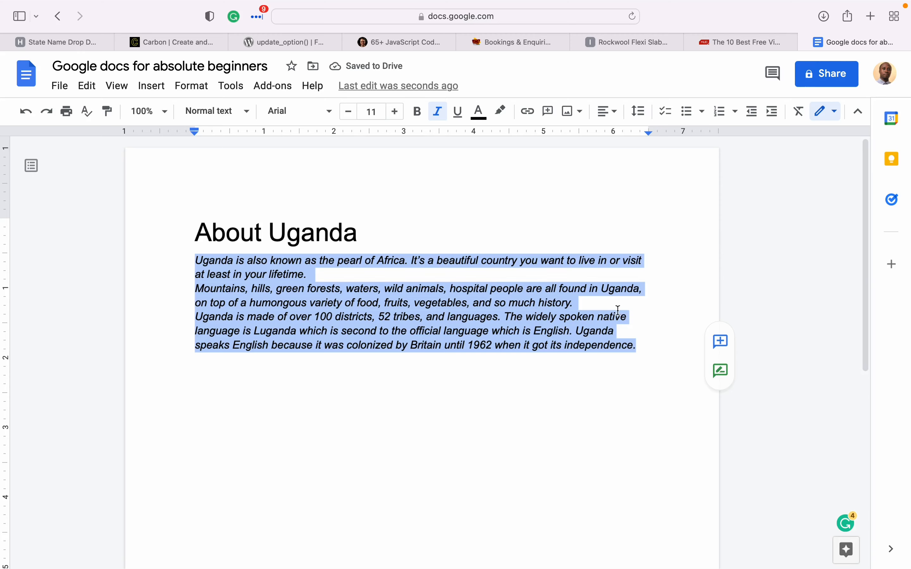
click(627, 316)
drag(637, 346, 181, 266)
click(438, 113)
click(668, 361)
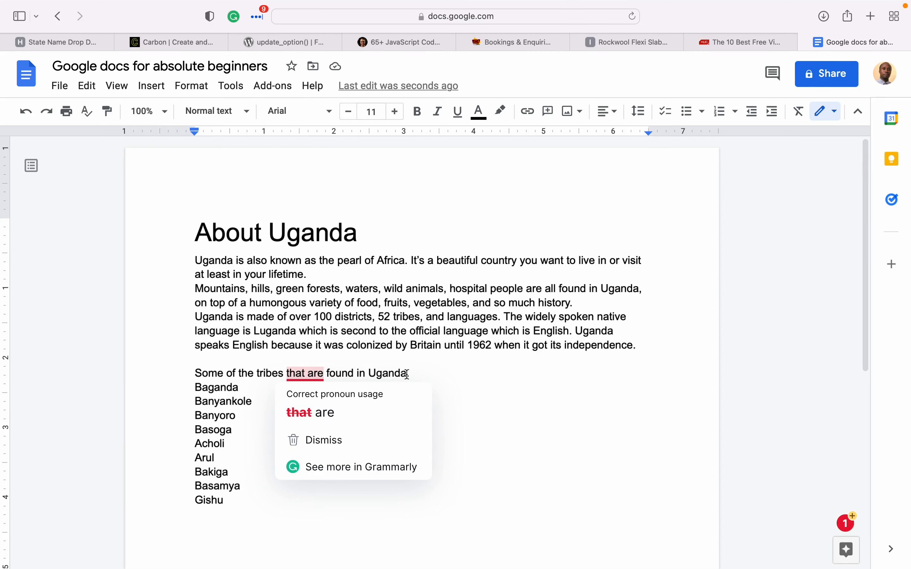
- Style 'Some of the tribes that are found in Uganda.' as Heading 2 above the tribe list
click(467, 384)
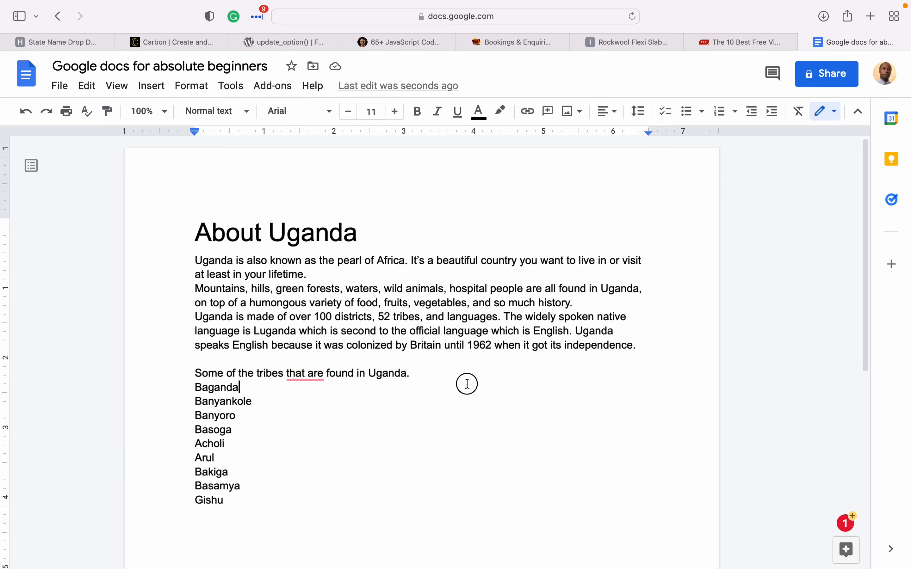
click(240, 510)
drag(240, 510, 187, 391)
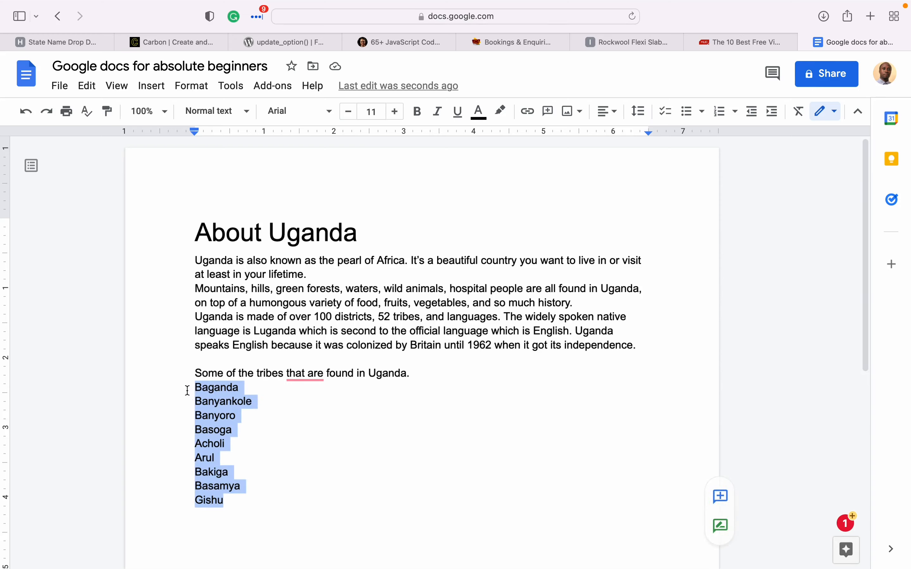
click(305, 499)
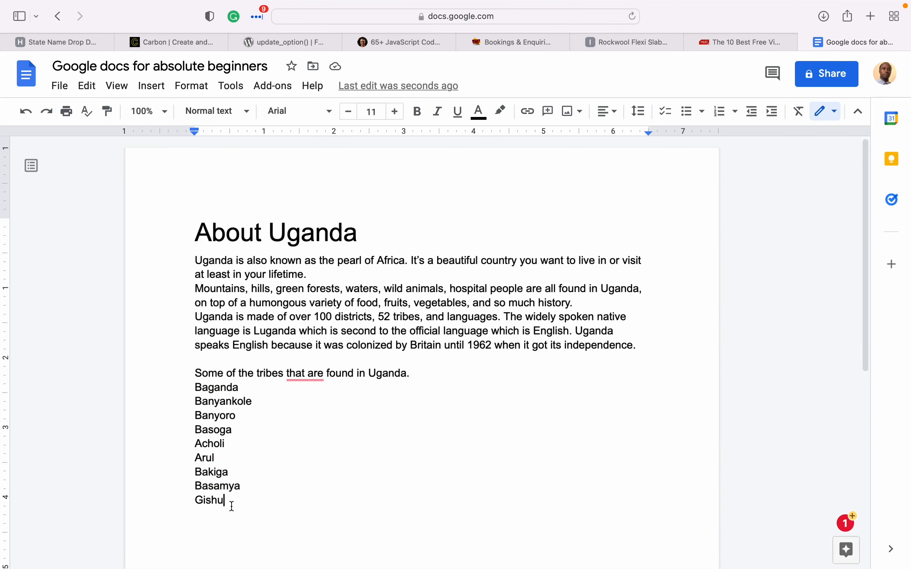
drag(229, 507, 168, 395)
click(366, 439)
click(196, 374)
drag(197, 374, 443, 372)
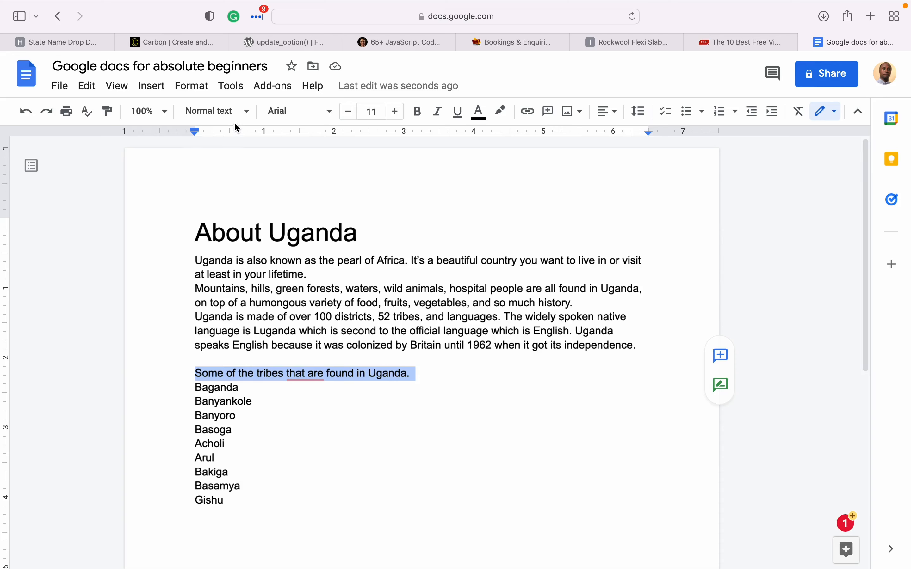
click(245, 124)
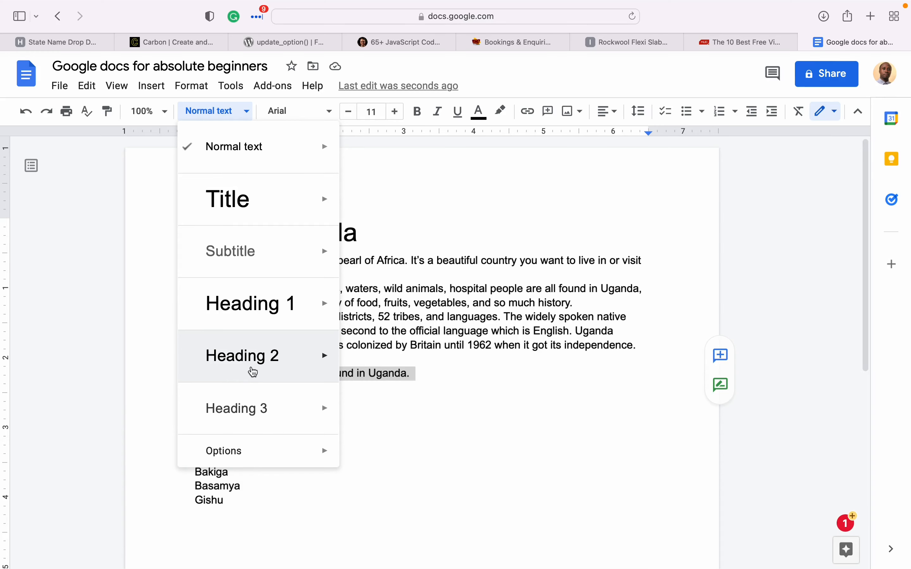
click(243, 356)
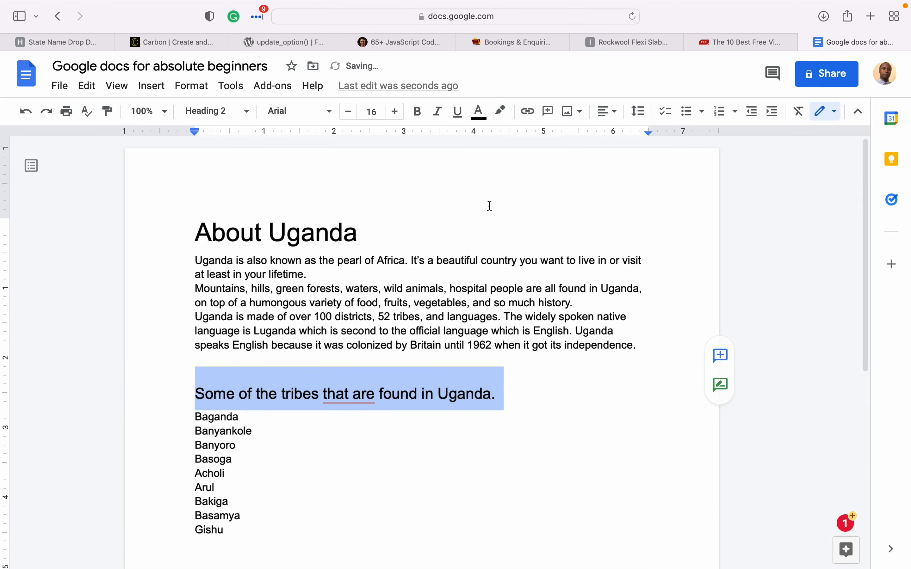
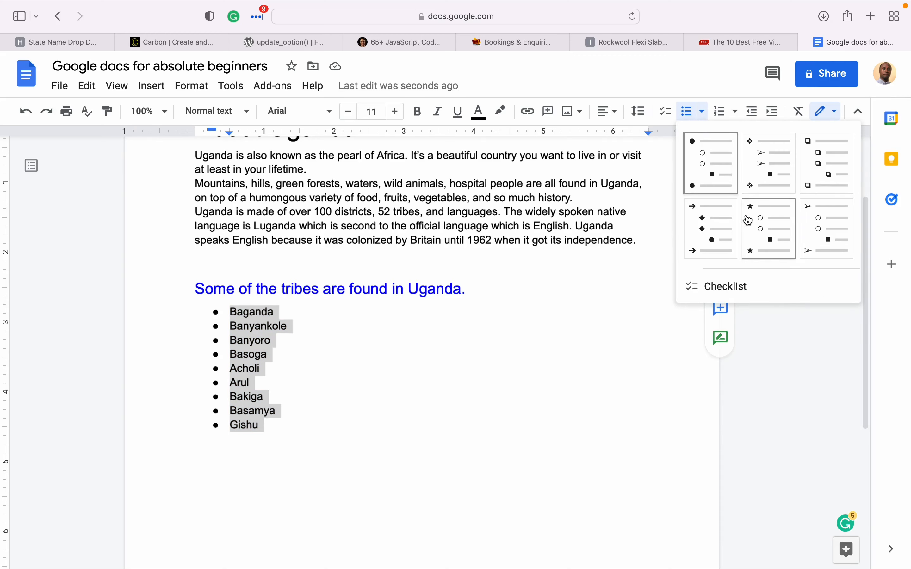
- Give the tribes list star bullets
click(726, 230)
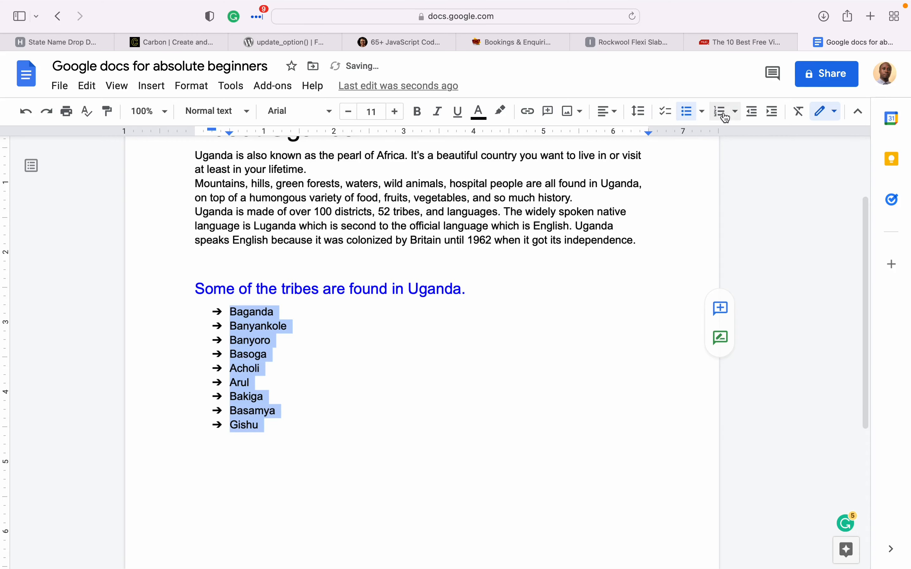
click(703, 112)
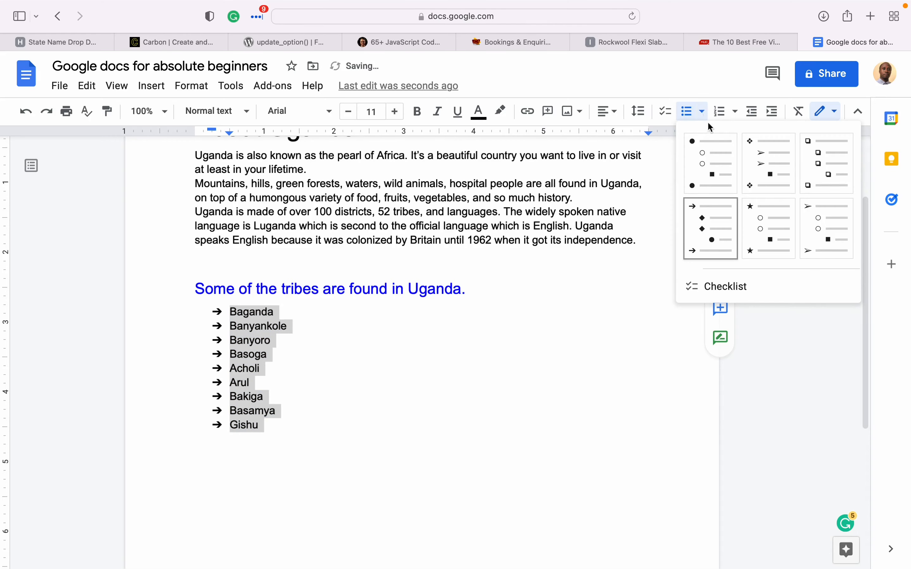
click(788, 241)
- Add a new unbulleted line after Gishu starting 'The foods'
click(335, 350)
click(292, 424)
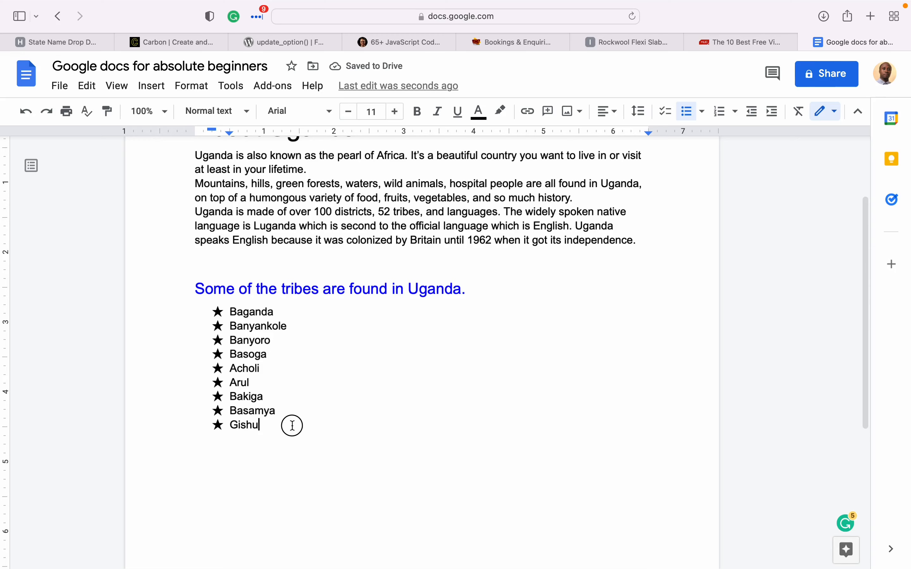
key(Return)
key(Return)
text(The foods)
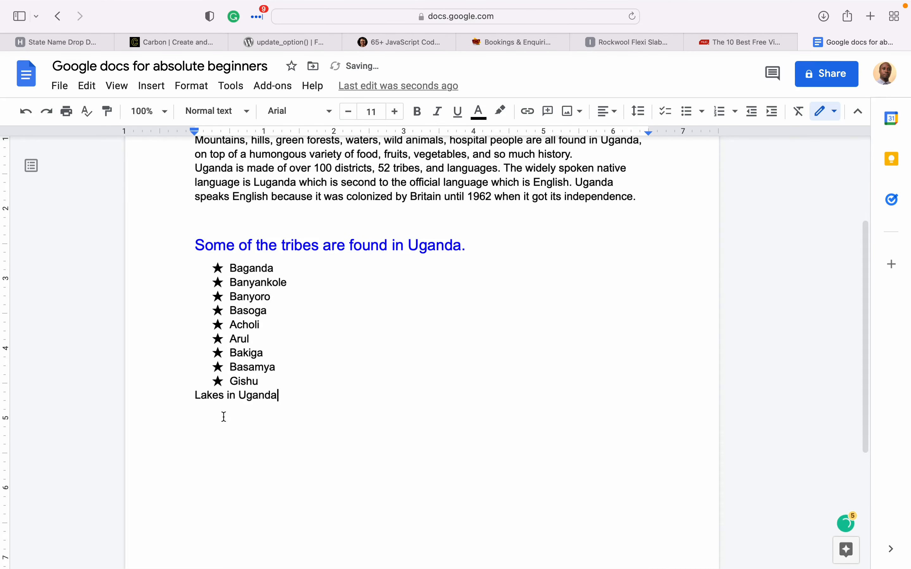
- Turn the six lake lines into a numbered list, trying the 1) style
drag(194, 395, 376, 393)
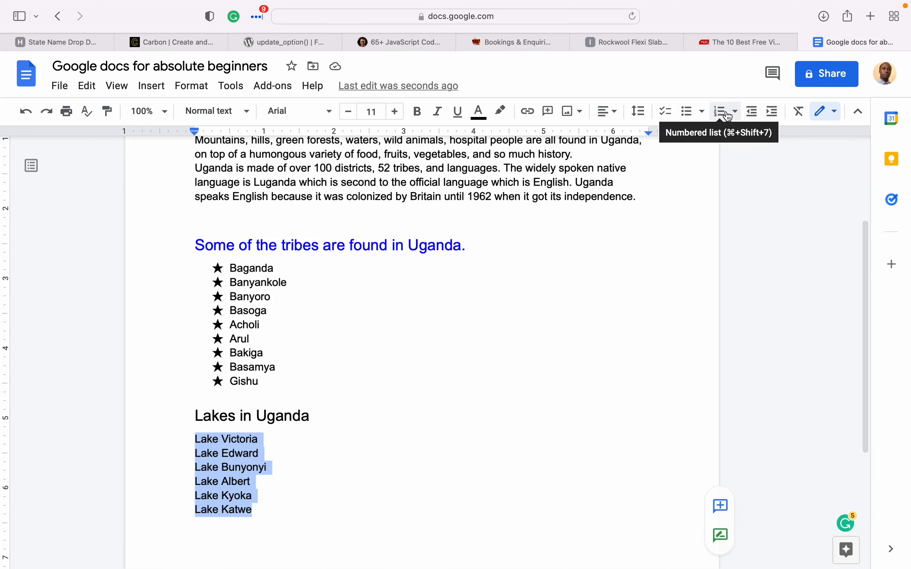
click(729, 113)
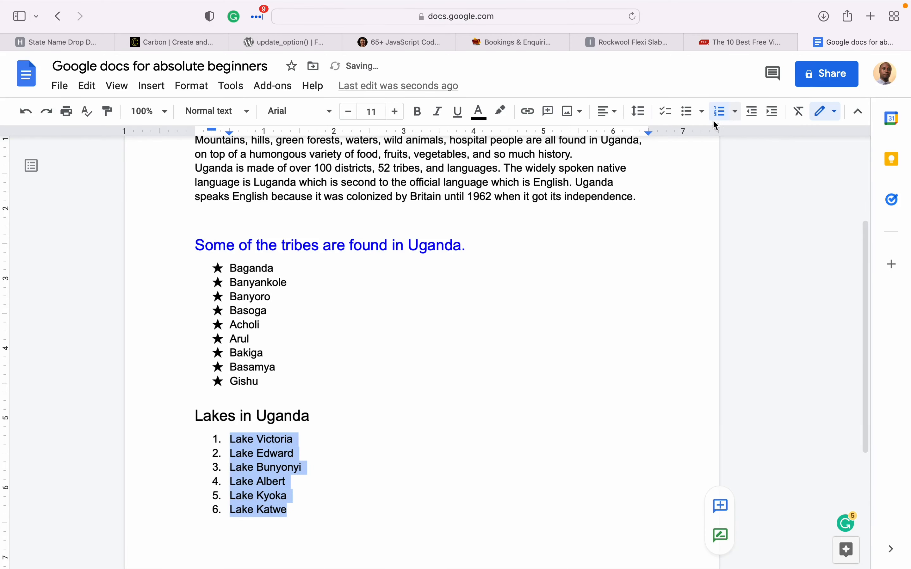
scroll(303, 517, down, 3)
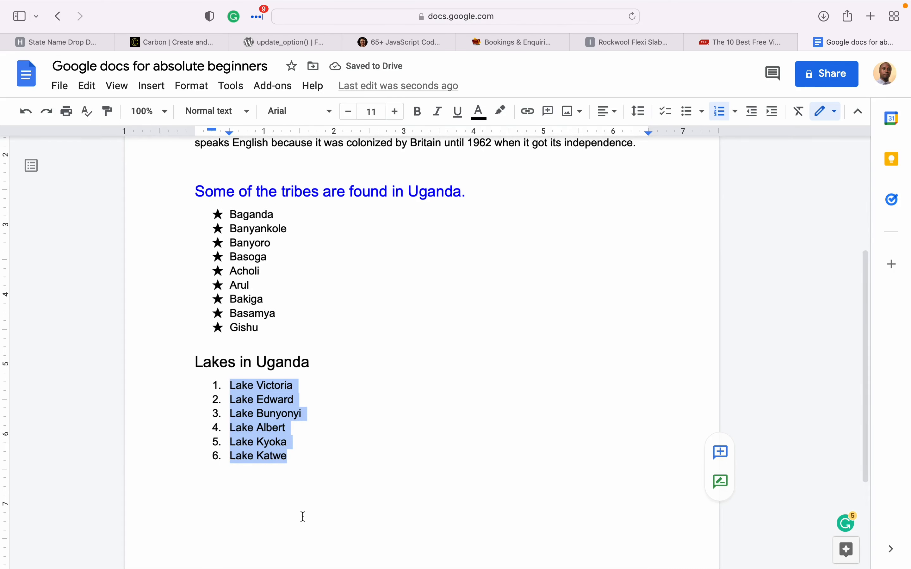
click(736, 113)
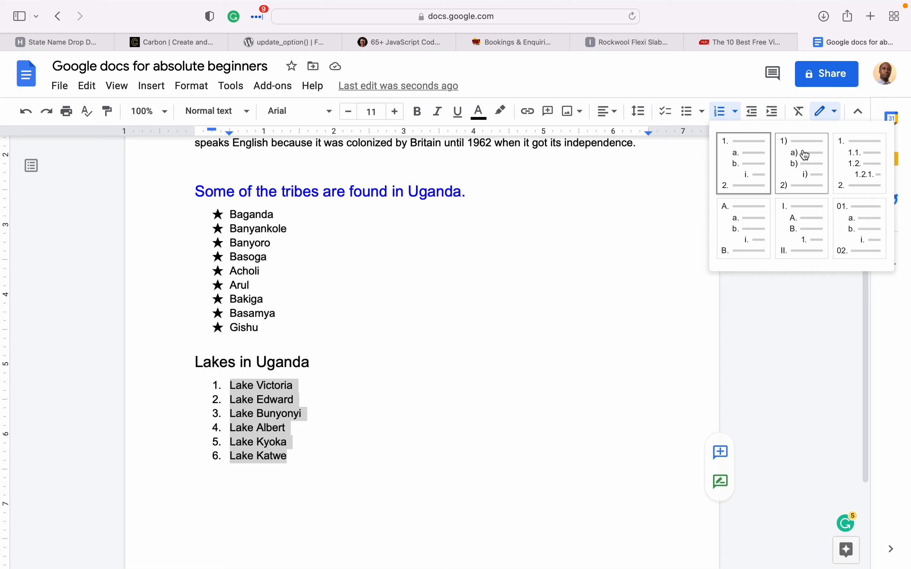
click(805, 155)
- Try the 1., 1), outline 1.1. and 01. numbering styles on the lakes list
click(735, 115)
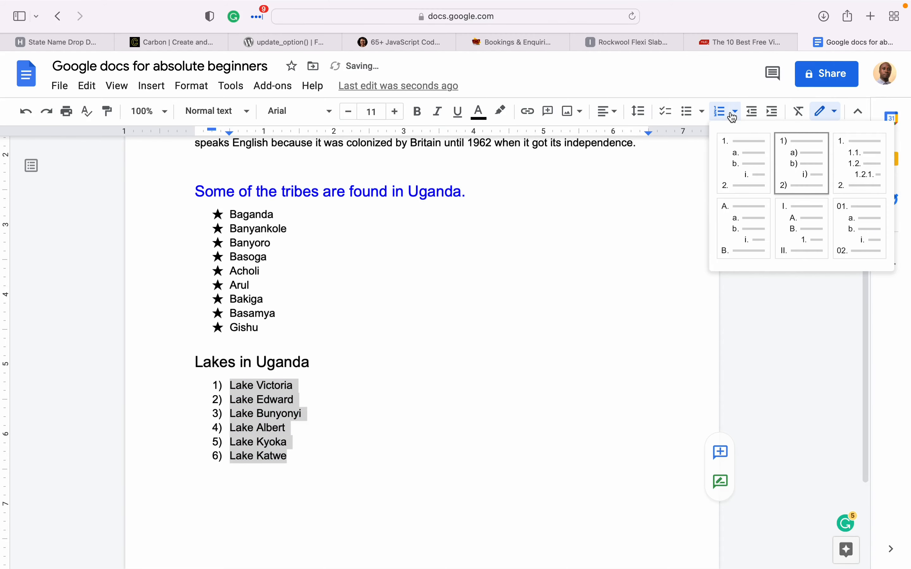
click(747, 168)
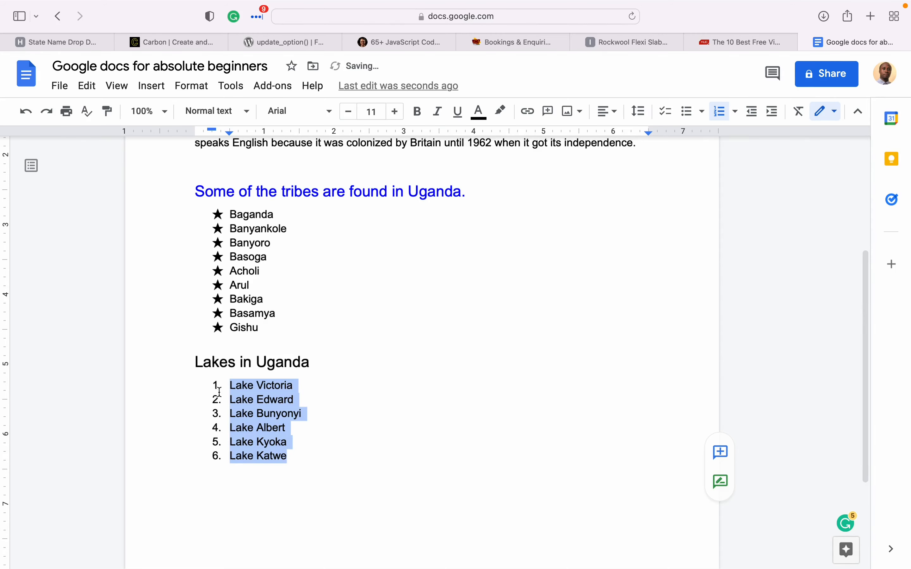
click(735, 112)
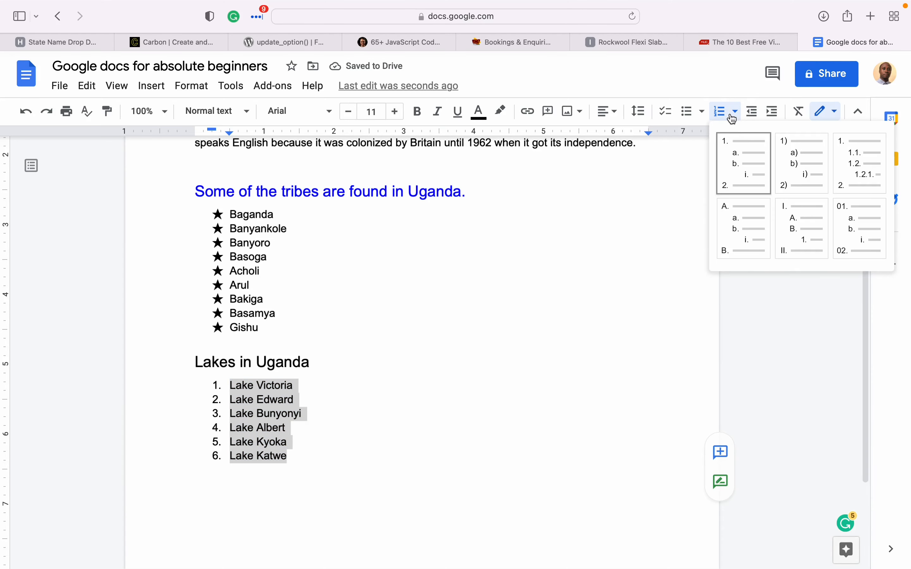
click(789, 174)
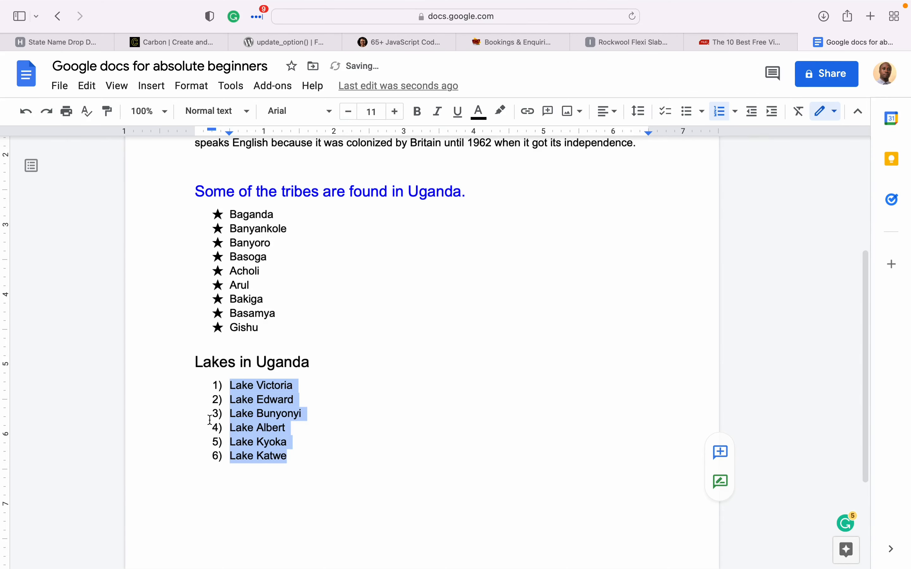
click(735, 112)
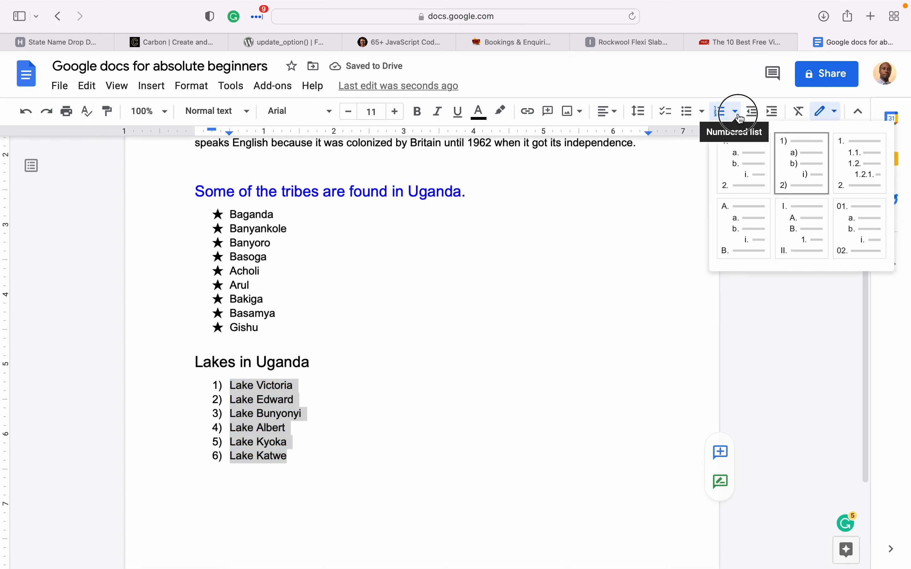
click(863, 155)
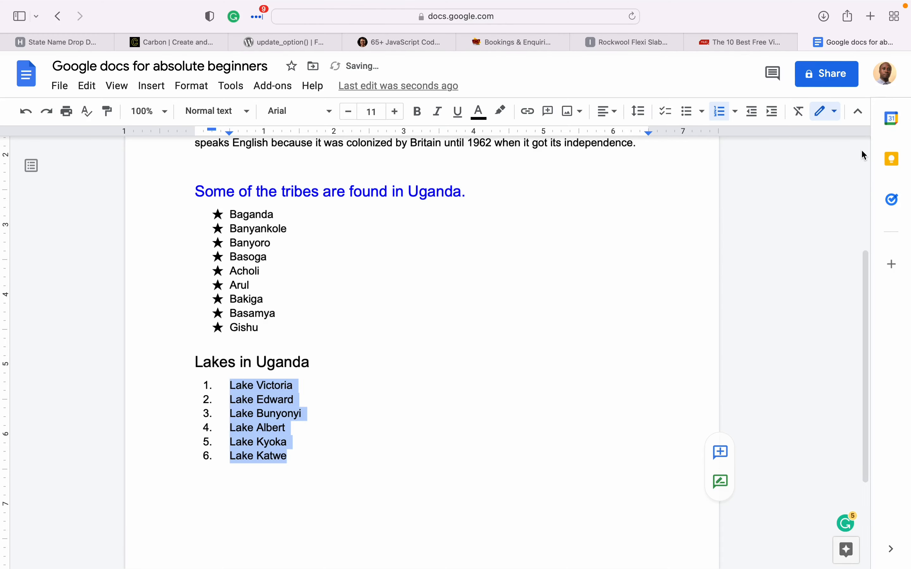
click(735, 111)
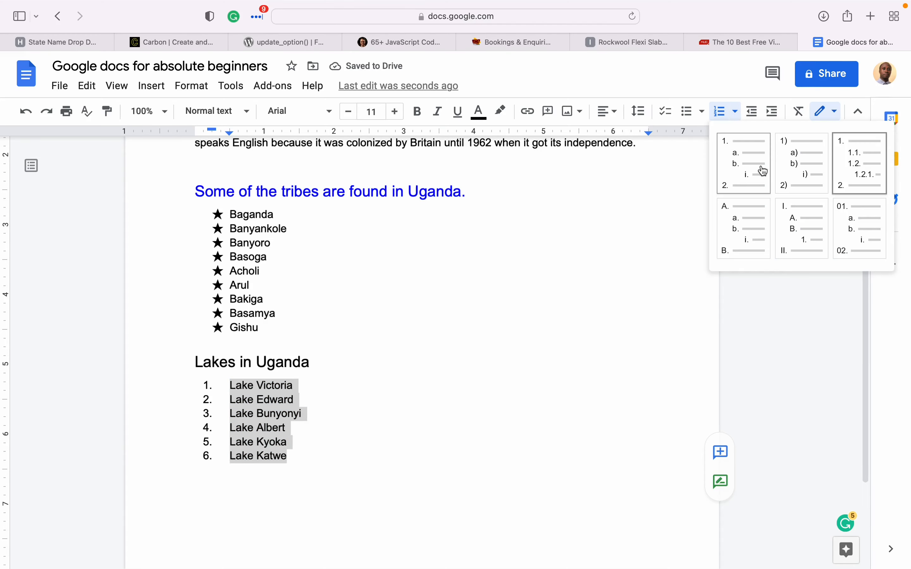
click(855, 227)
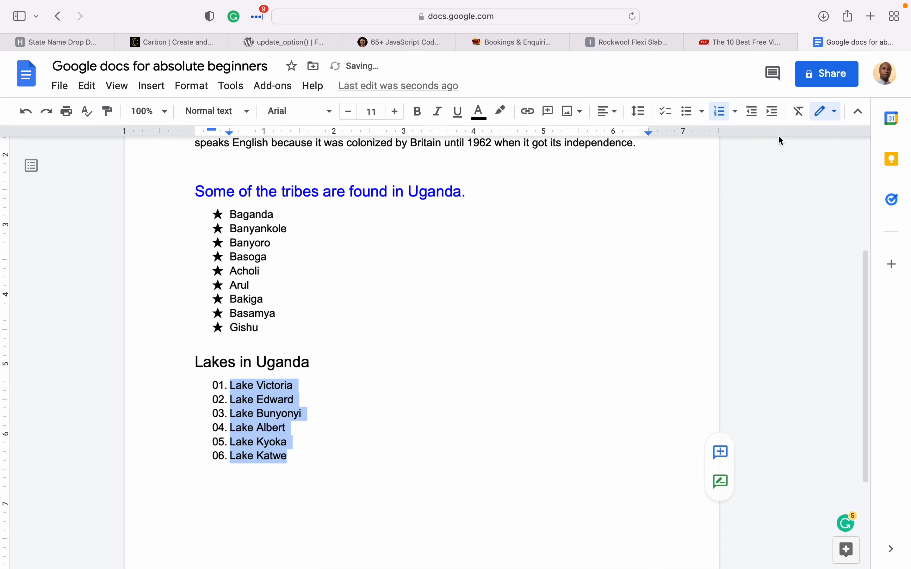
- Try roman numerals and A.–F. lettering, then settle on 1. to 6. numbering
click(735, 111)
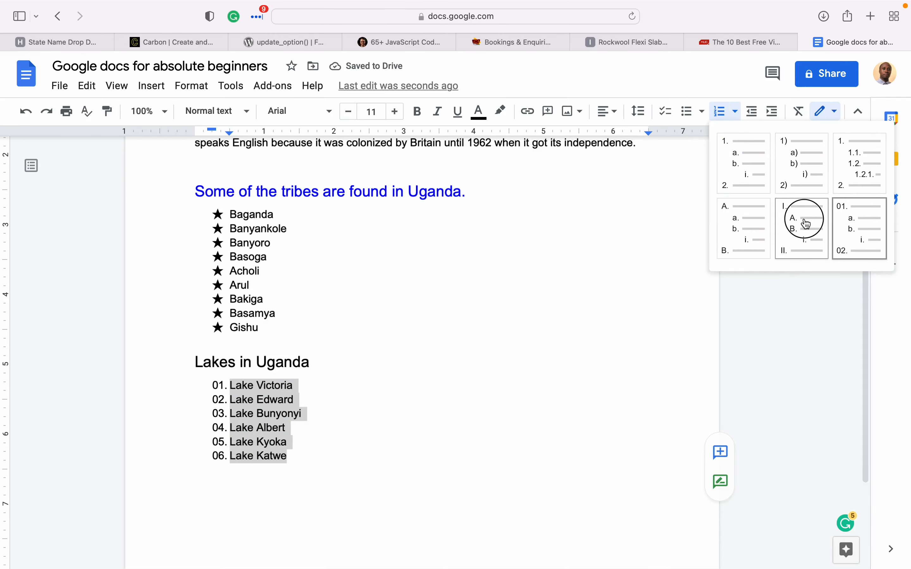
click(804, 223)
click(734, 113)
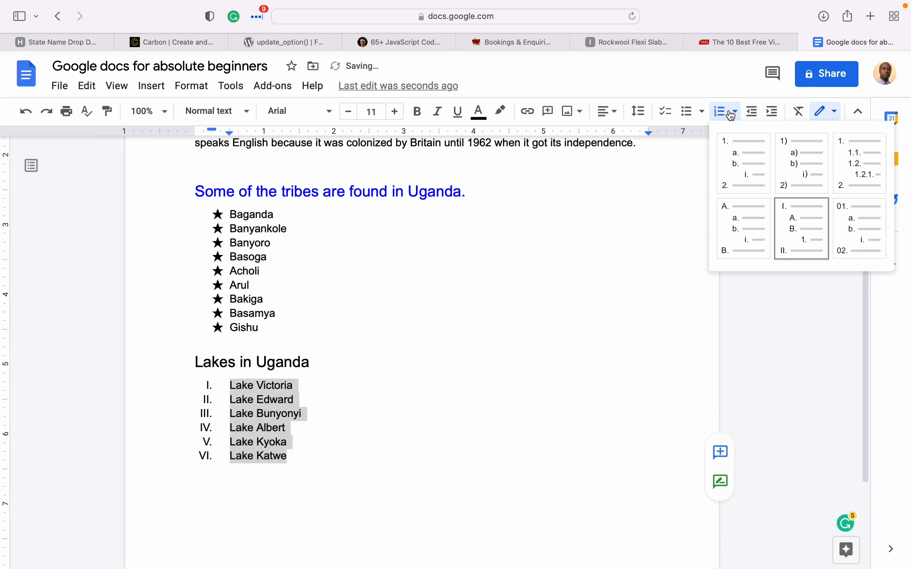
click(758, 226)
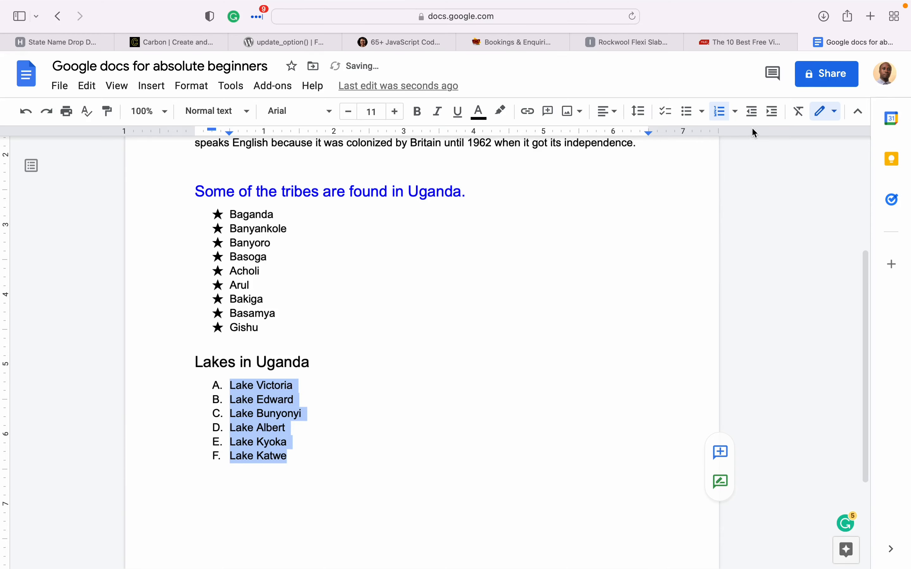
click(735, 111)
click(751, 155)
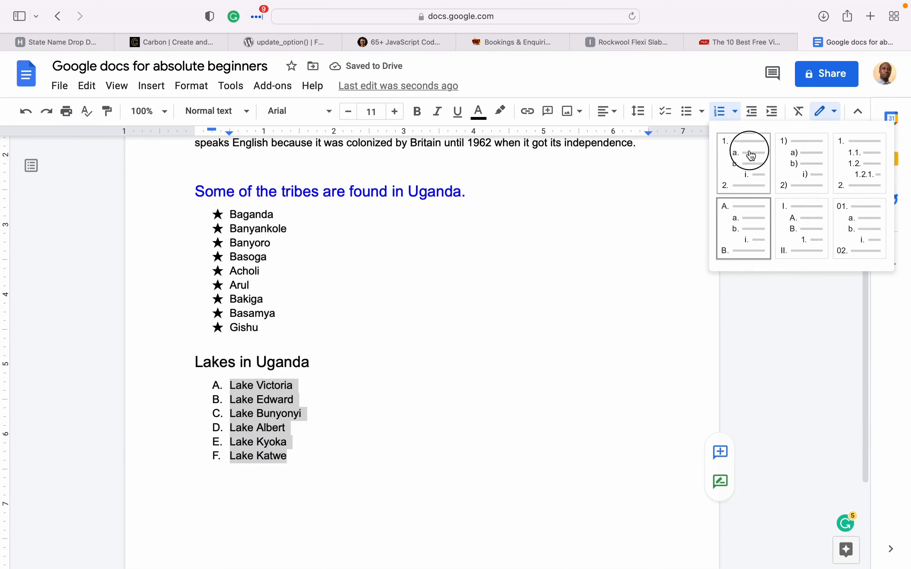
click(328, 452)
triple_click(305, 364)
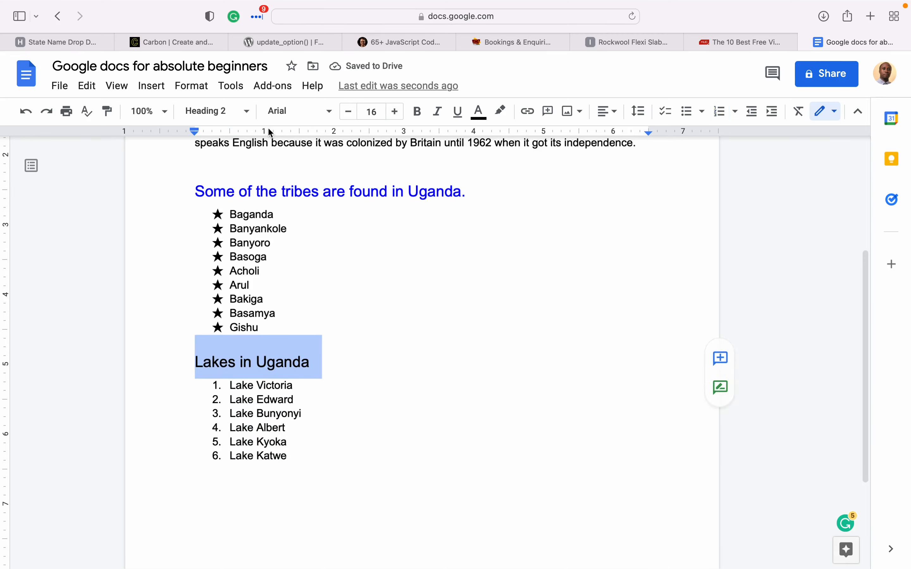
- Colour the 'Lakes in Uganda' heading blue and move to the empty line below the list
click(481, 112)
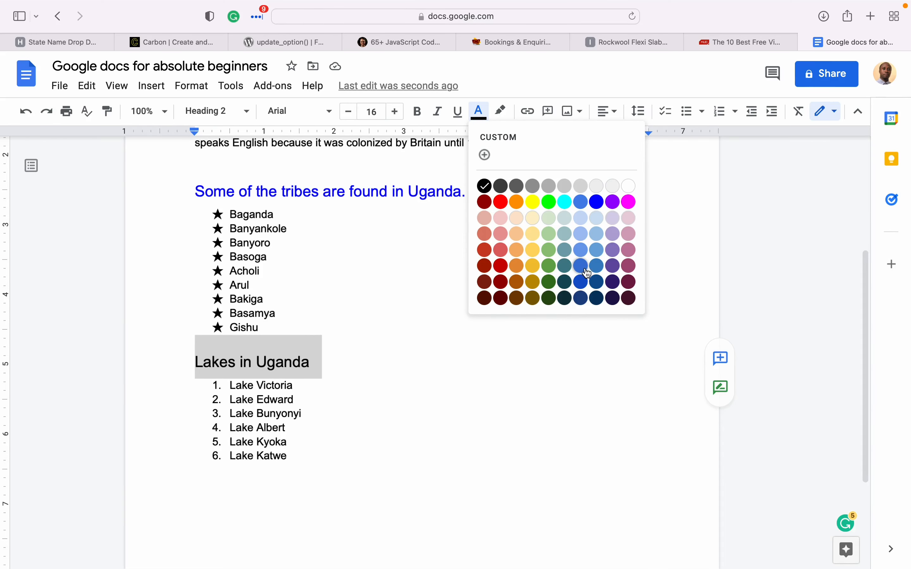
click(582, 202)
click(477, 343)
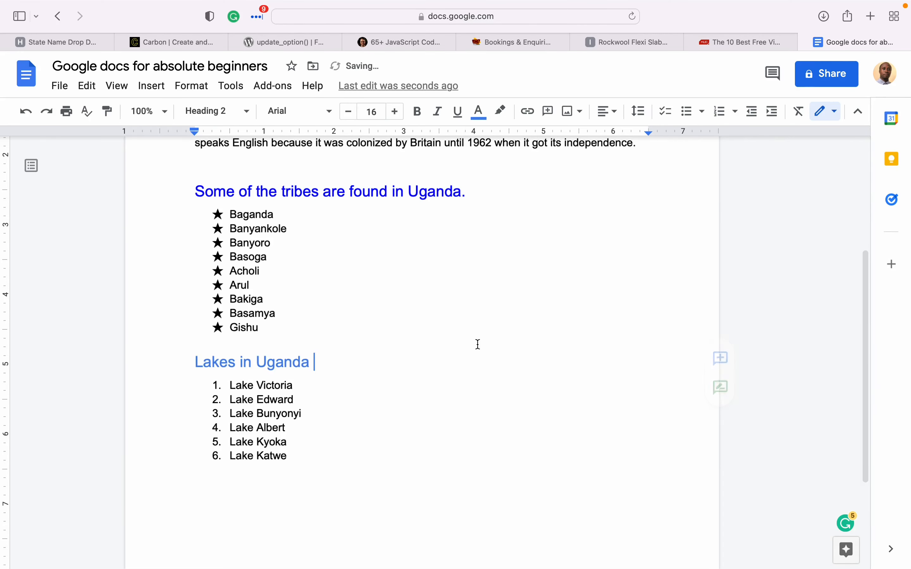
click(339, 472)
scroll(326, 461, down, 1)
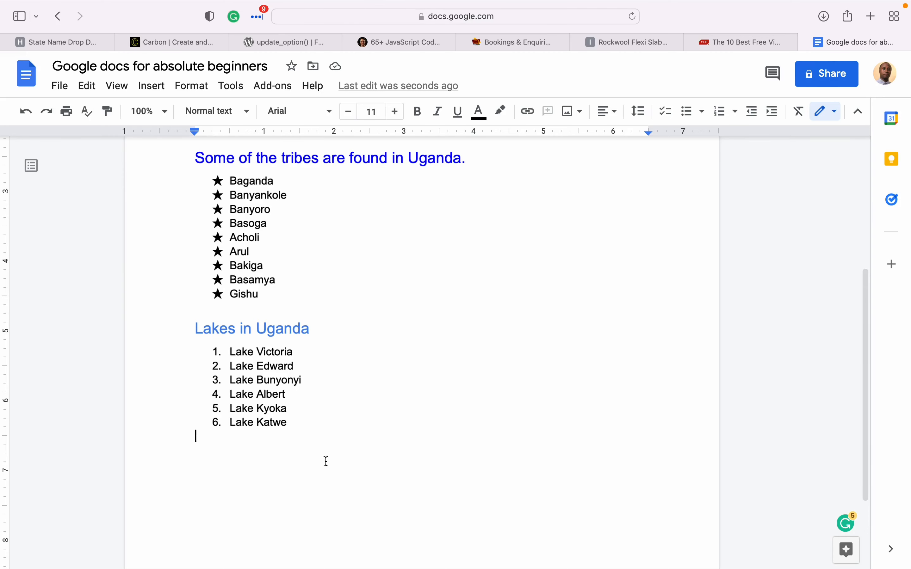
- Paste the three fact lines below the list and change 'River' to lowercase 'river'
text(The largest Lake in Africa is Lake Victoria The longest River in Africa is River Nile, whose source is in Uganda The highest water falls in Uganda is Sipi falls located in the district of Kapchorwa which is in the East of the country.)
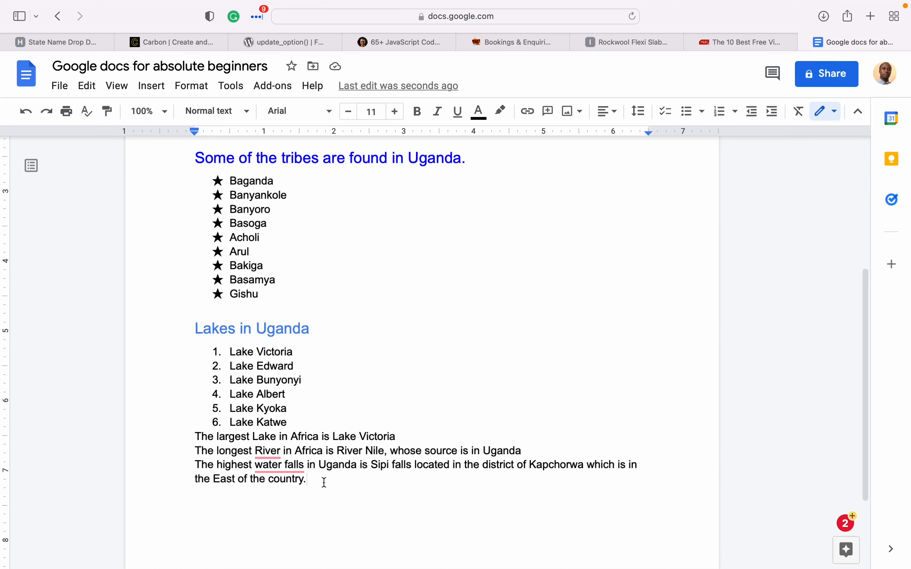
mouse_move(269, 451)
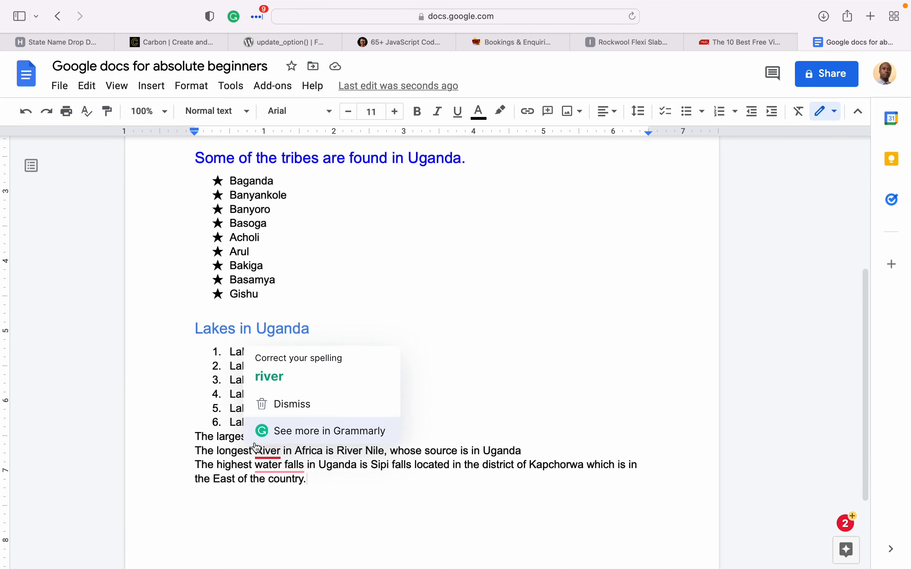
click(269, 377)
click(269, 452)
key(BackSpace)
key(BackSpace)
text(ri)
double_click(260, 452)
click(225, 451)
- Review the largest-lake and longest-river lines, leaving the caret in the river line
click(196, 437)
drag(196, 437, 418, 438)
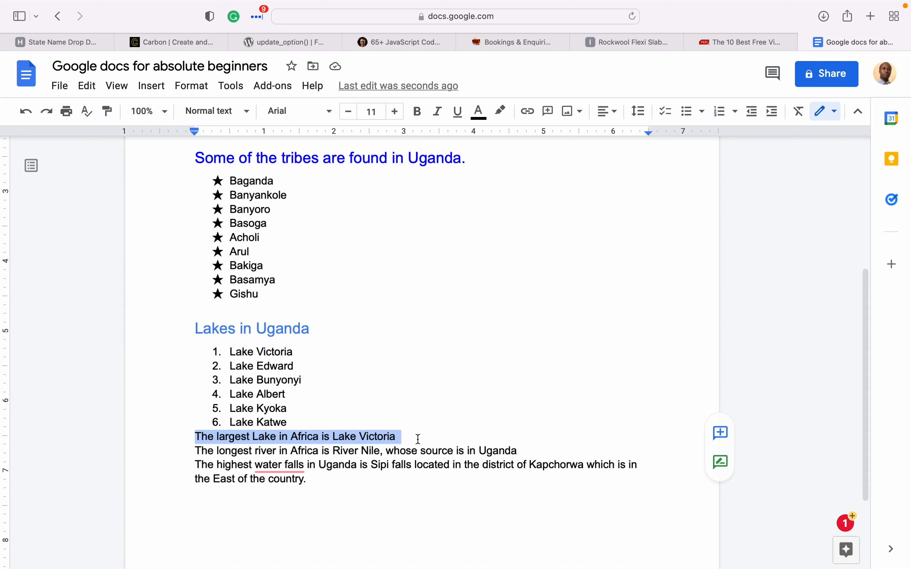
click(426, 450)
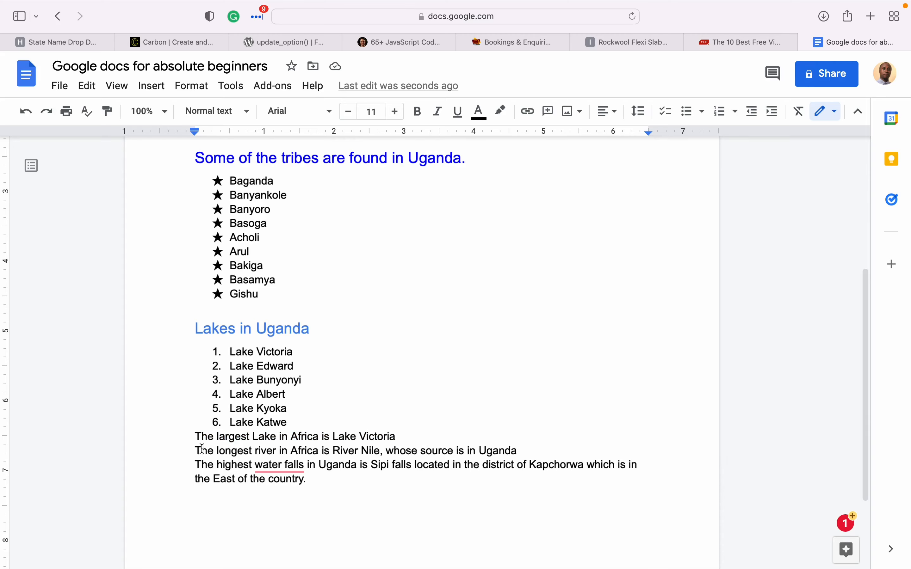
drag(197, 451, 328, 452)
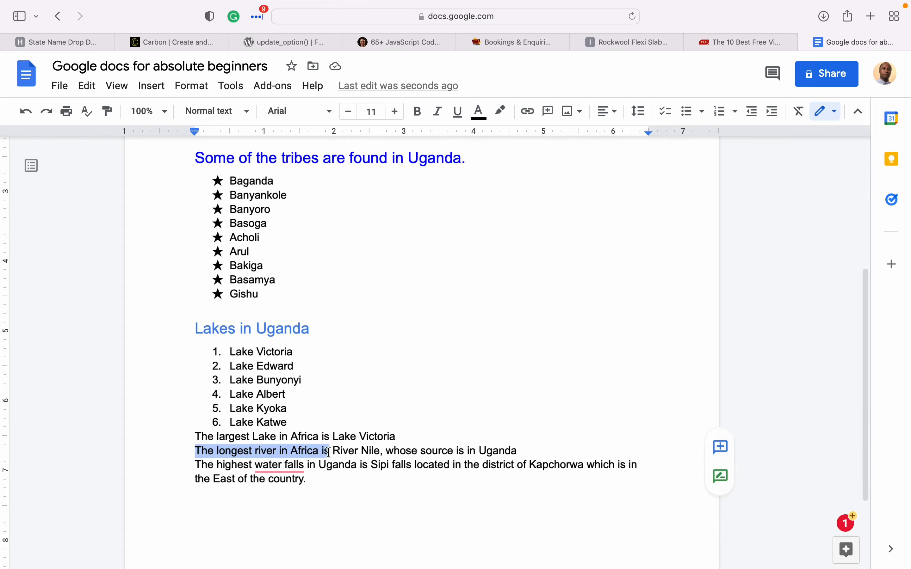
click(326, 452)
click(315, 452)
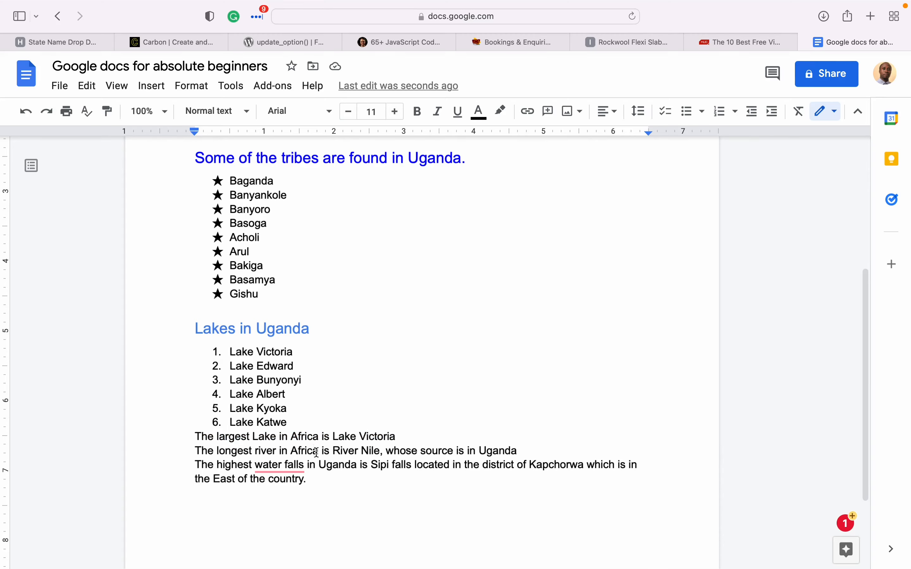
click(319, 452)
double_click(523, 451)
click(527, 465)
double_click(522, 454)
click(522, 454)
click(365, 454)
click(609, 117)
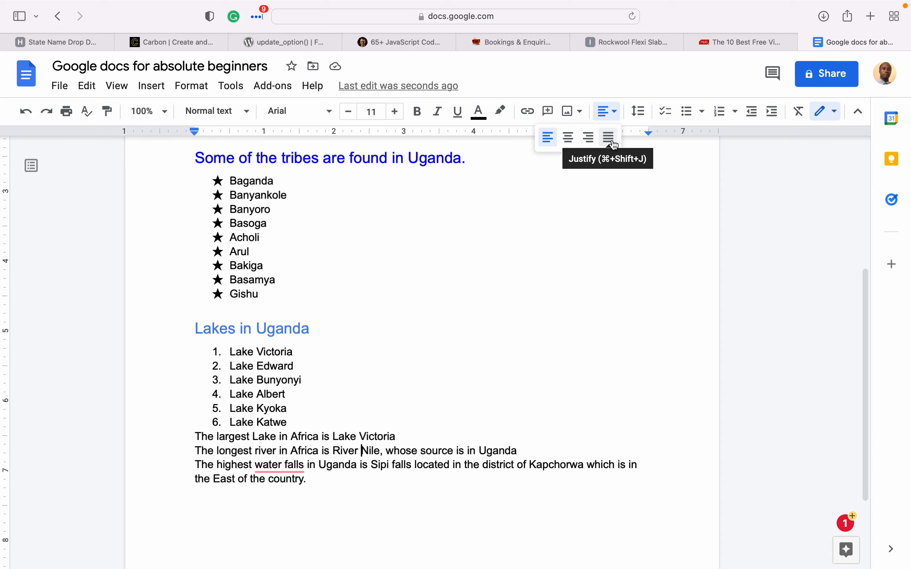
- Right-align the River Nile line and add blank lines after Lake Victoria, River Nile and Lake Katwe
click(590, 138)
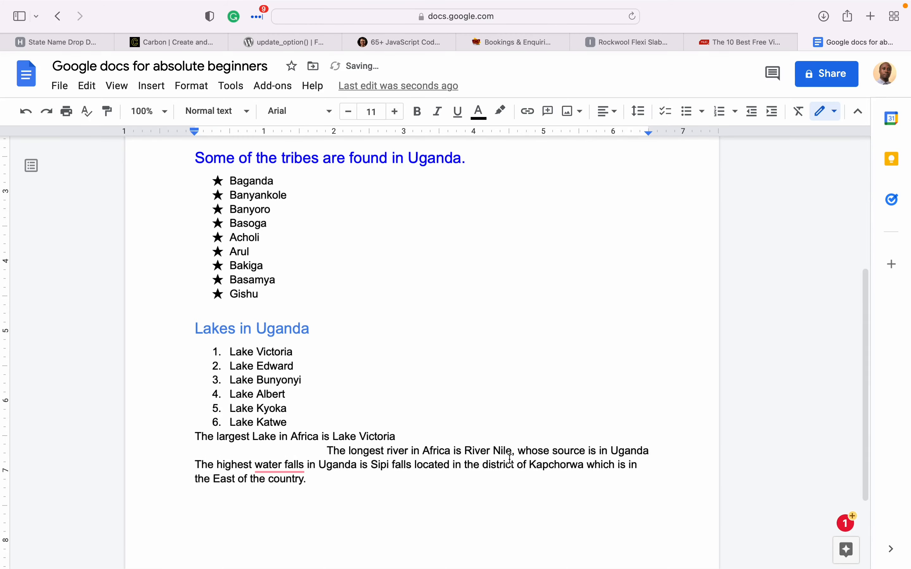
click(414, 438)
key(Return)
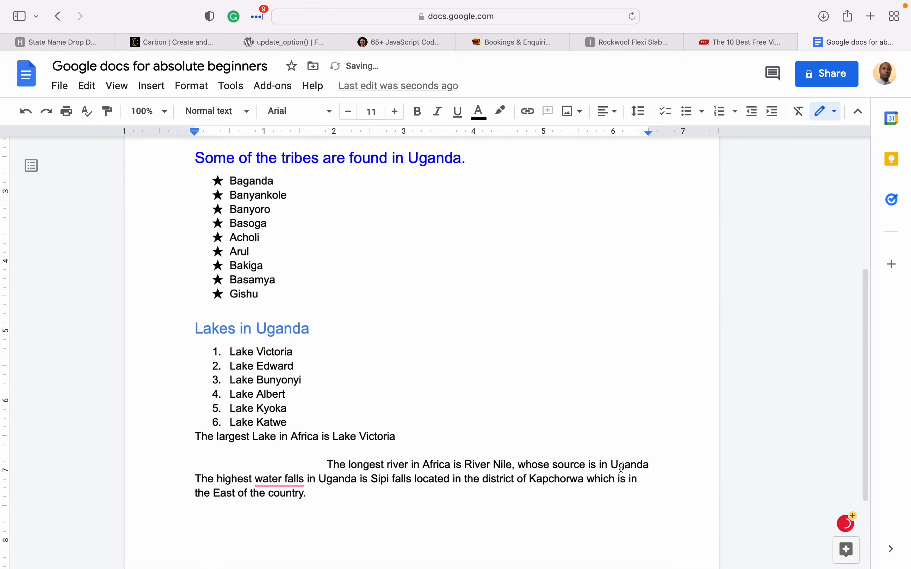
click(652, 465)
key(Return)
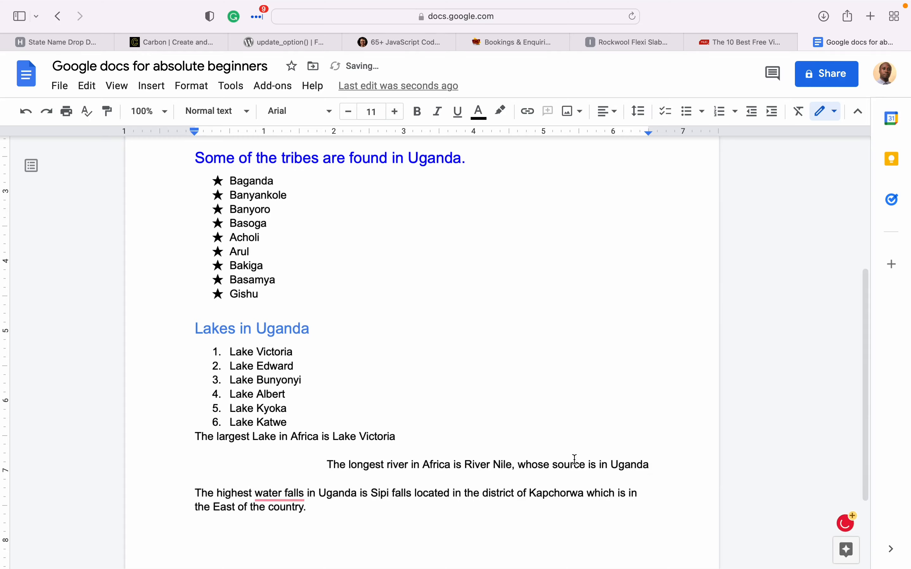
click(311, 424)
key(Return)
key(Return)
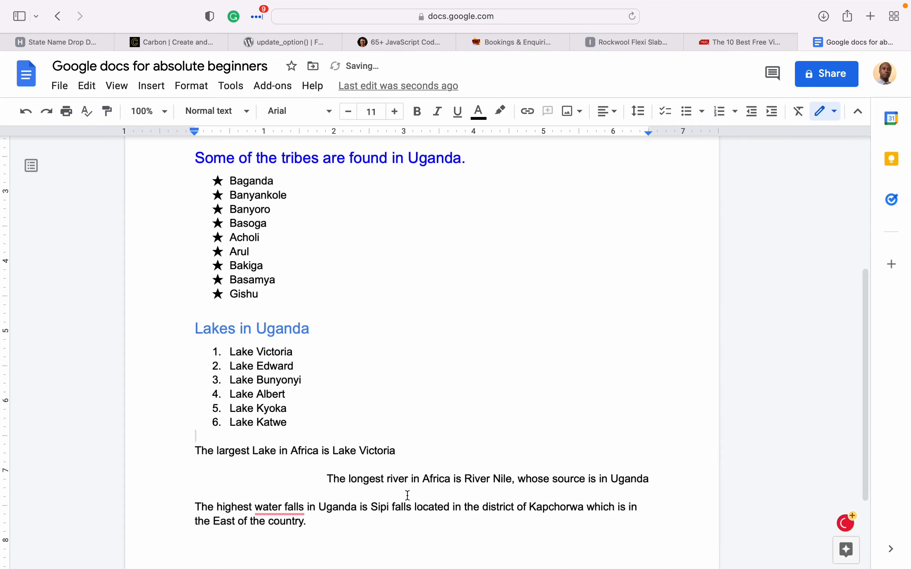
- Centre the Sipi falls paragraph
scroll(342, 500, down, 3)
drag(317, 440, 172, 415)
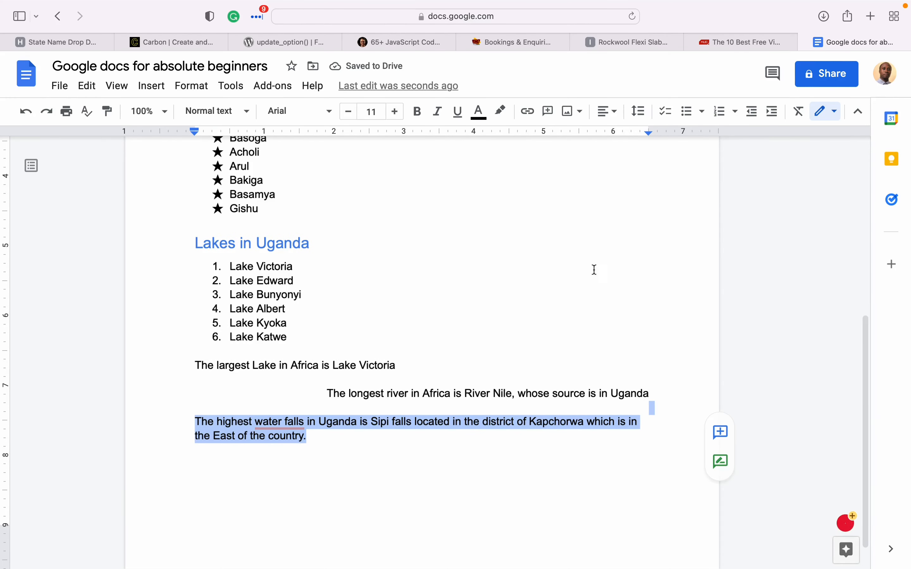
click(610, 114)
click(568, 139)
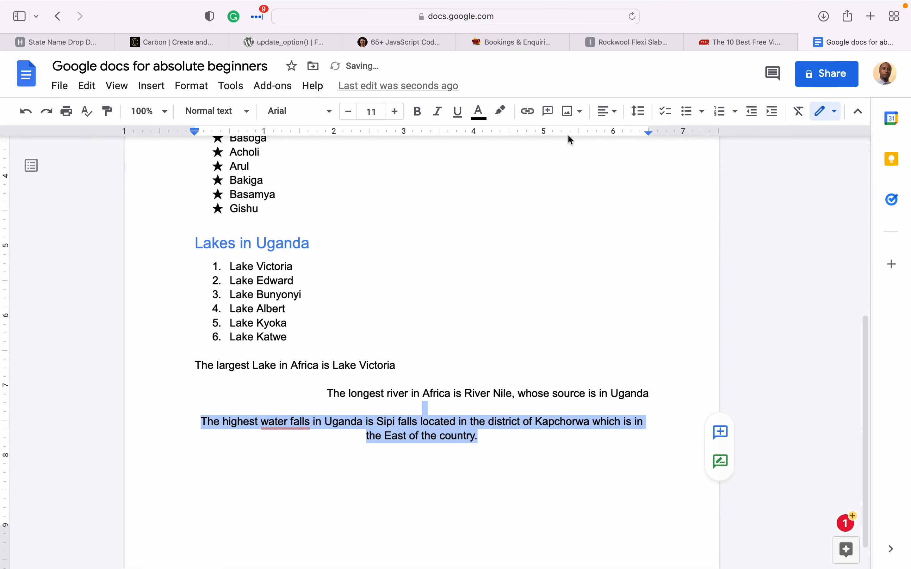
click(557, 486)
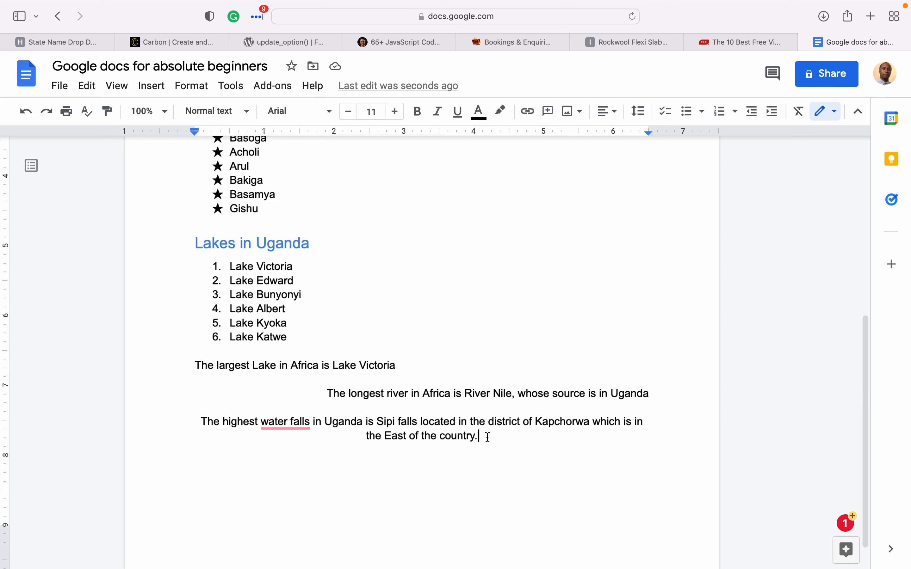
- Break the Sipi falls line before Kapchorwa and join 'water falls' into one word
drag(202, 418, 654, 421)
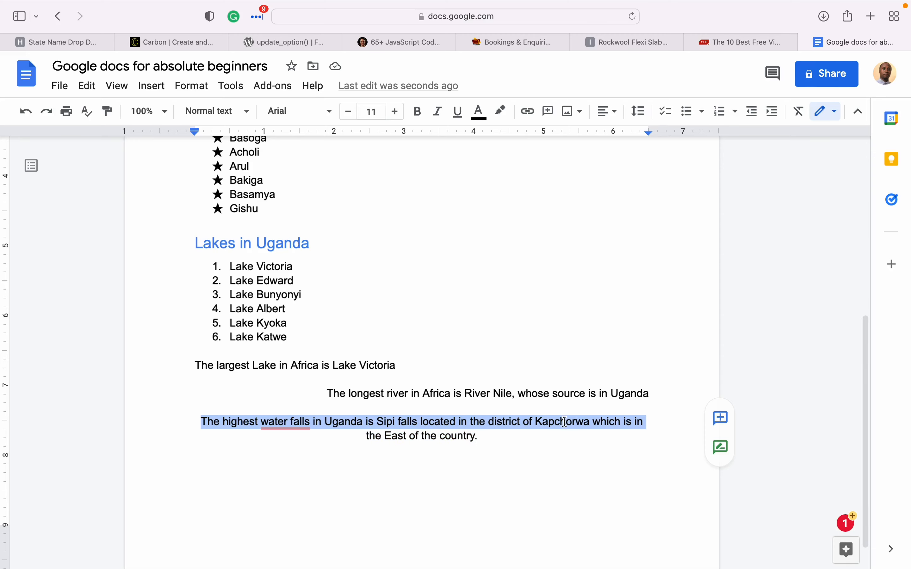
click(537, 424)
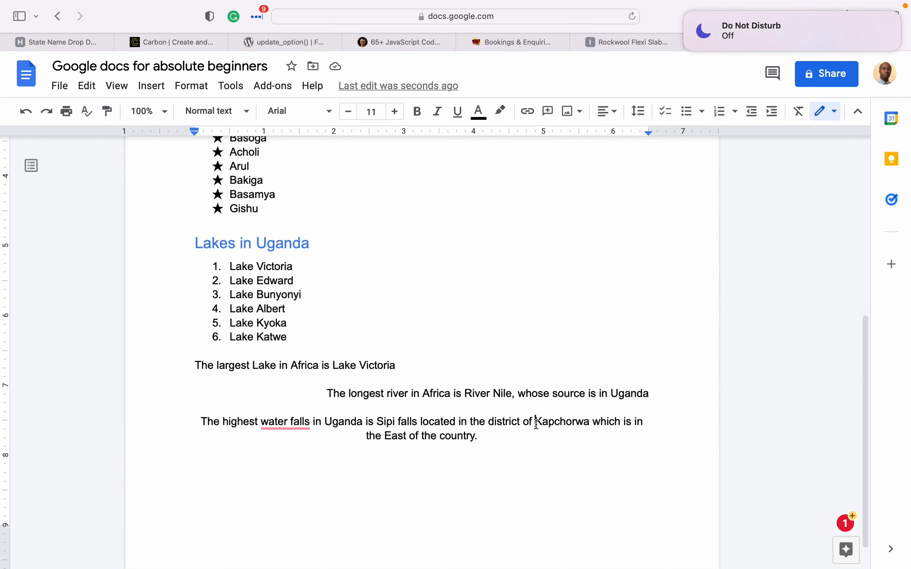
key(Return)
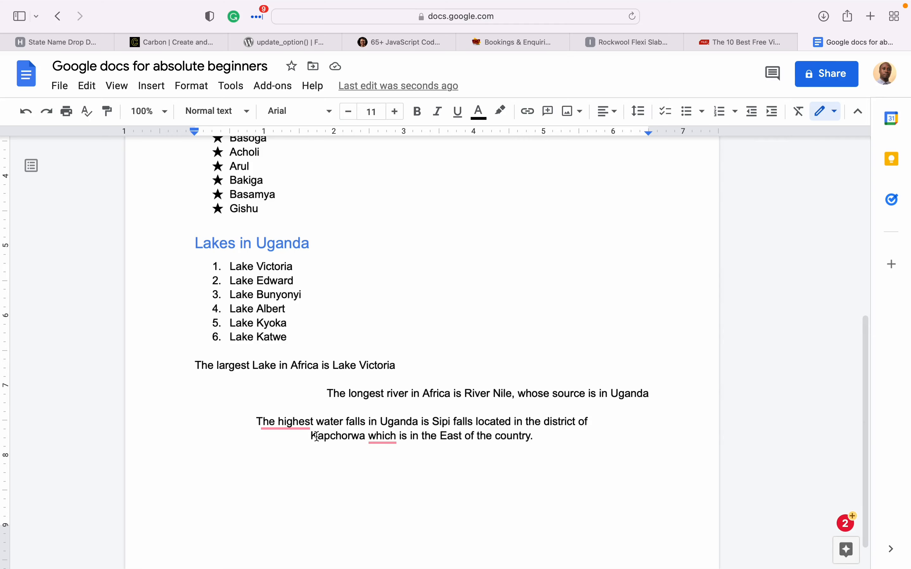
mouse_move(295, 423)
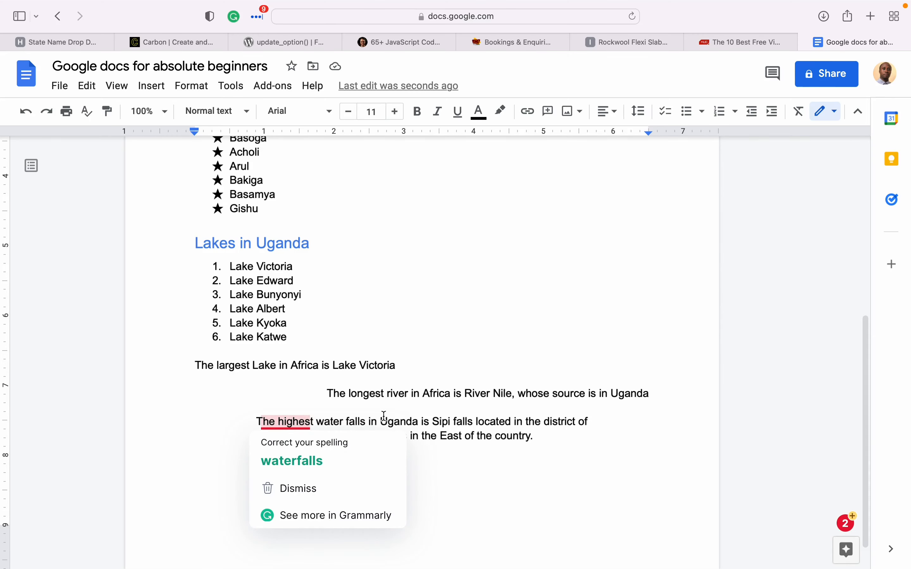
click(345, 422)
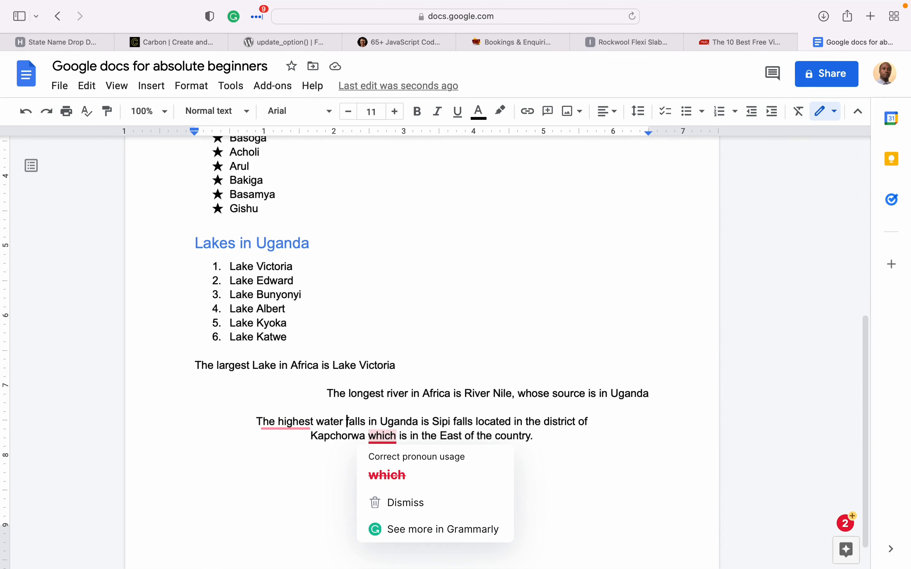
key(BackSpace)
- Delete 'which is' after Kapchorwa and start a new line below the paragraph
click(360, 479)
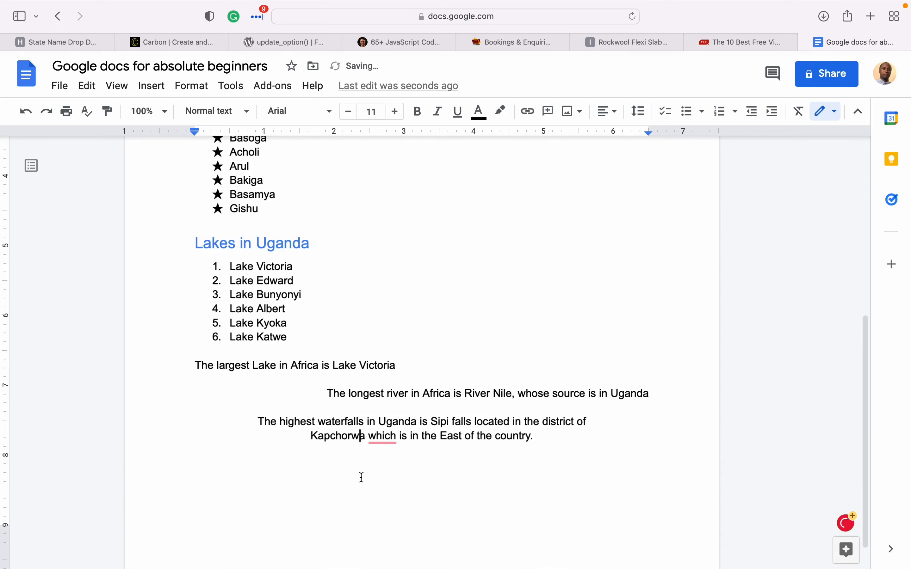
key(Delete)
key(Delete)
key(Delete)
key(Delete)
key(Delete)
key(Delete)
key(Delete)
key(Delete)
key(Delete)
mouse_move(348, 421)
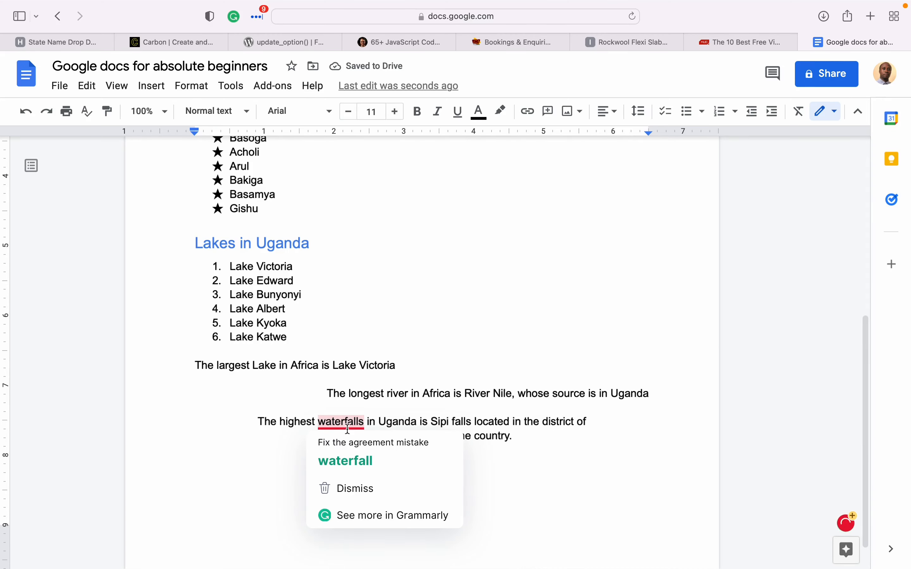
click(602, 450)
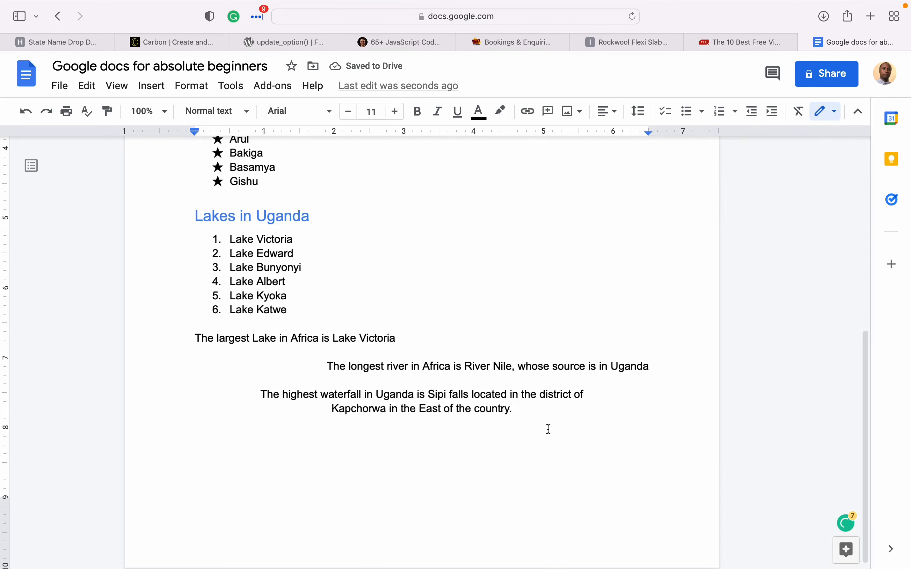
key(Return)
scroll(651, 522, up, 1)
scroll(651, 523, down, 1)
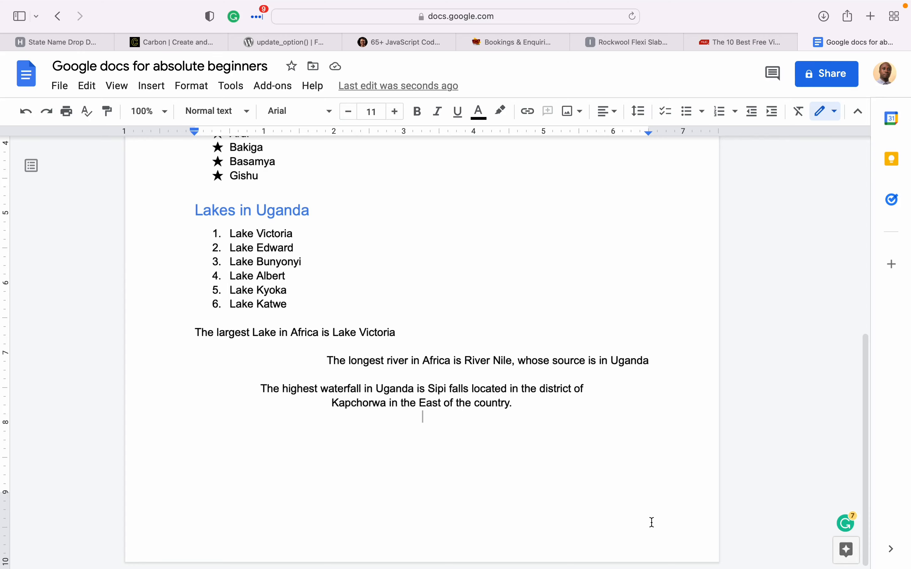
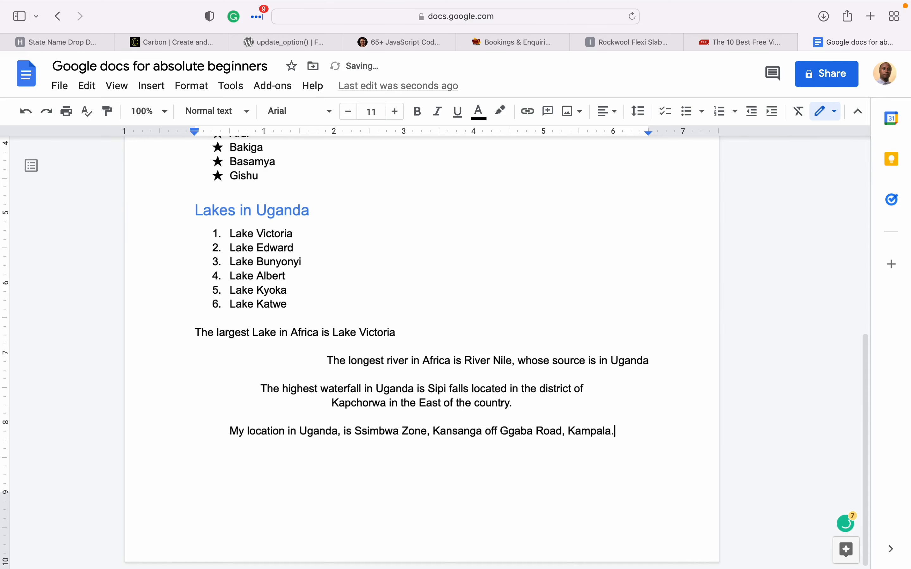
- Paste the author's location sentence and select the neighbourhood name in it
click(433, 430)
mouse_move(432, 430)
mouse_down()
mouse_move(482, 433)
mouse_move(419, 433)
mouse_move(434, 433)
mouse_up()
click(489, 432)
click(471, 433)
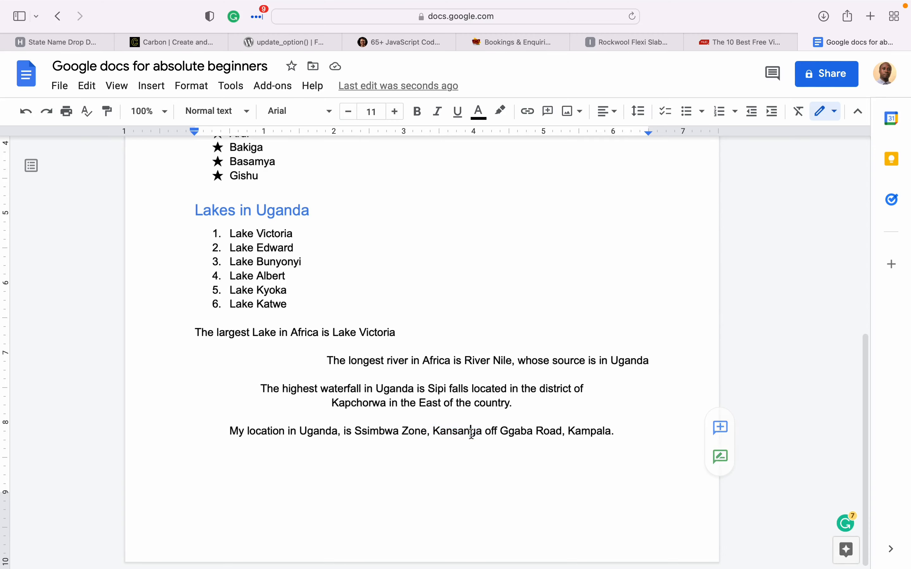
drag(484, 431, 433, 431)
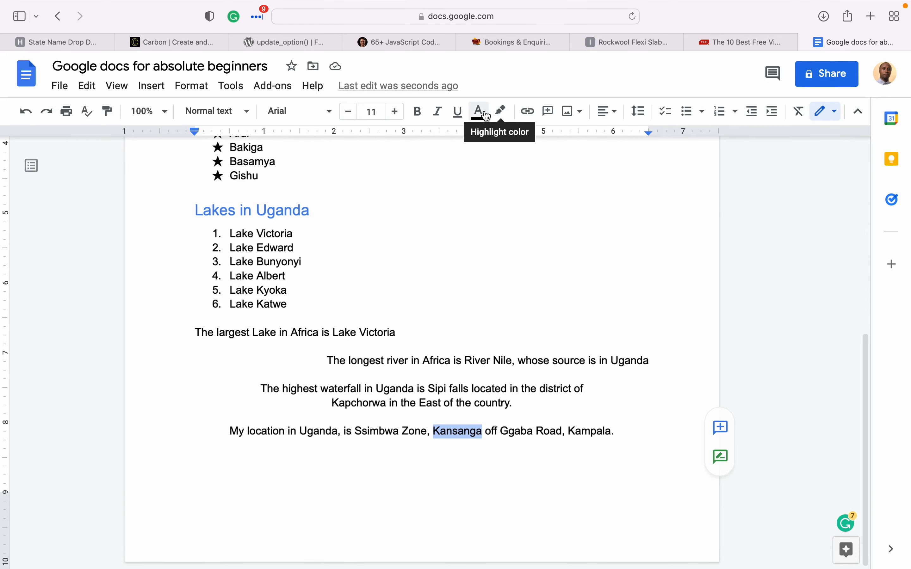
- Highlight the neighbourhood name in magenta
click(501, 112)
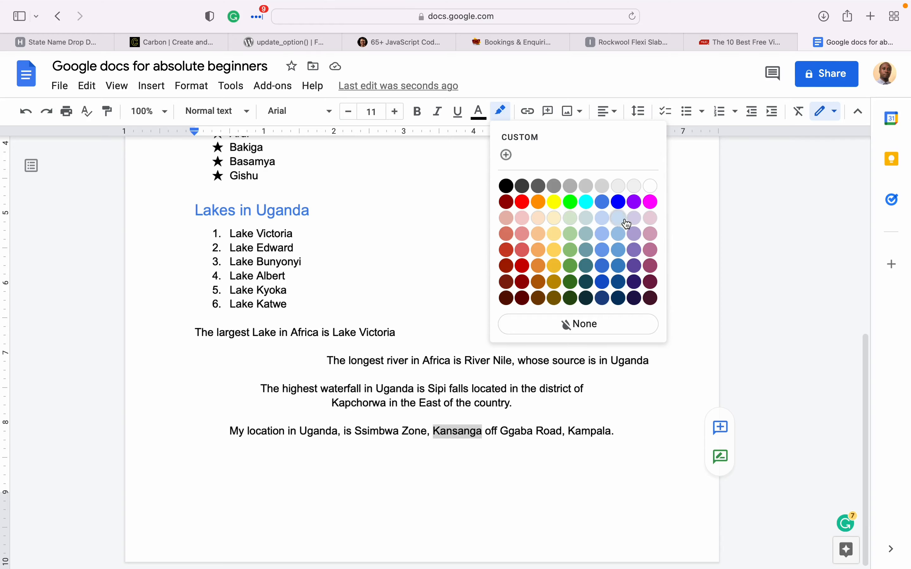
click(651, 206)
click(499, 518)
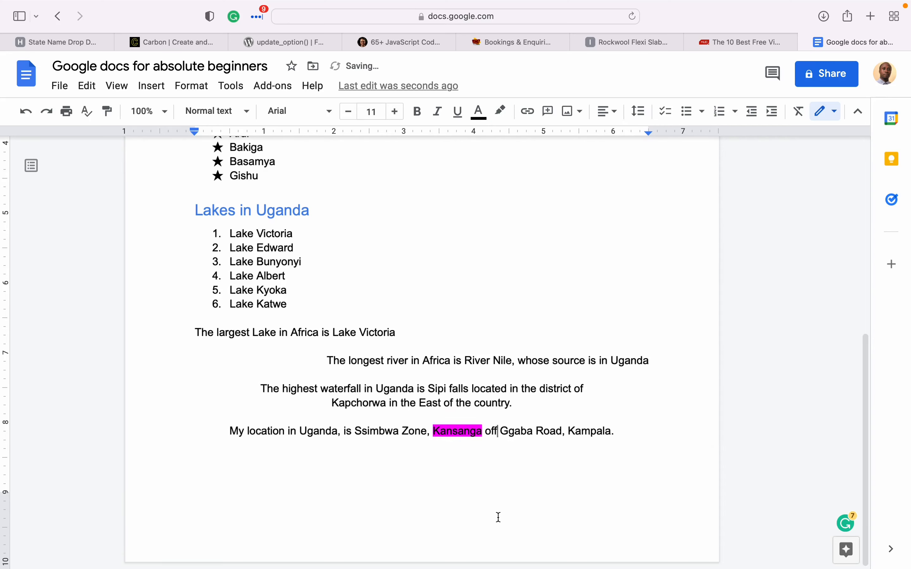
click(472, 431)
- Highlight 'Uganda' in cyan and start a new empty line at the document's end
drag(300, 431, 338, 433)
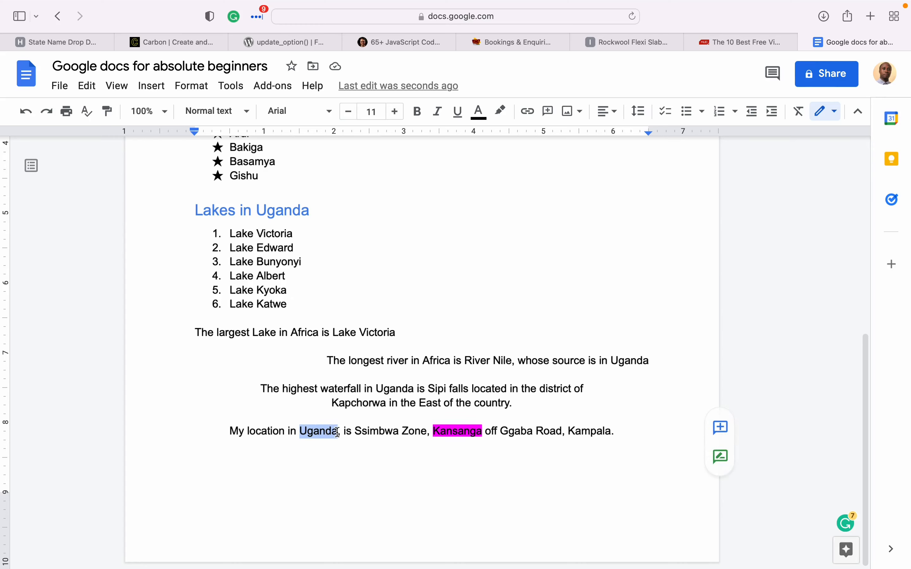
click(507, 117)
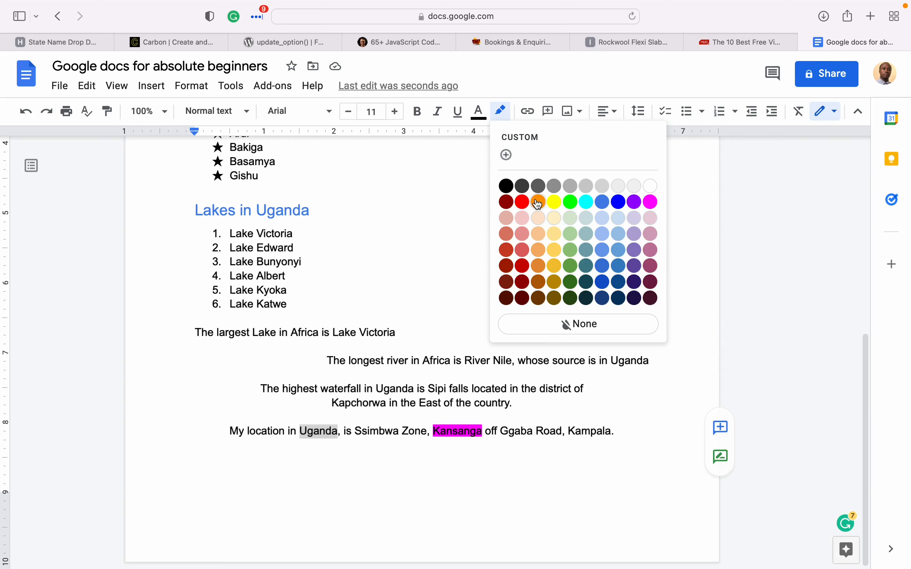
click(585, 202)
click(464, 548)
click(659, 437)
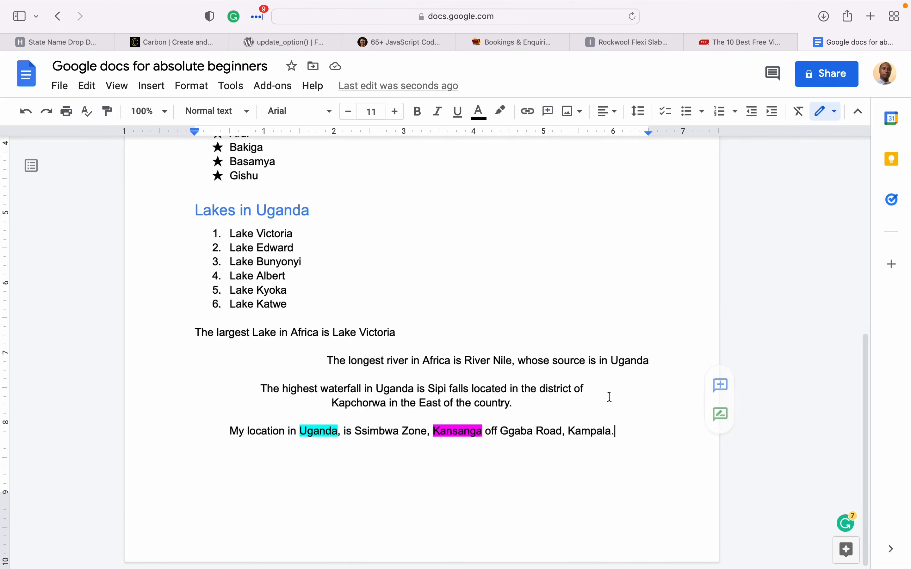
scroll(607, 395, up, 10)
key(Return)
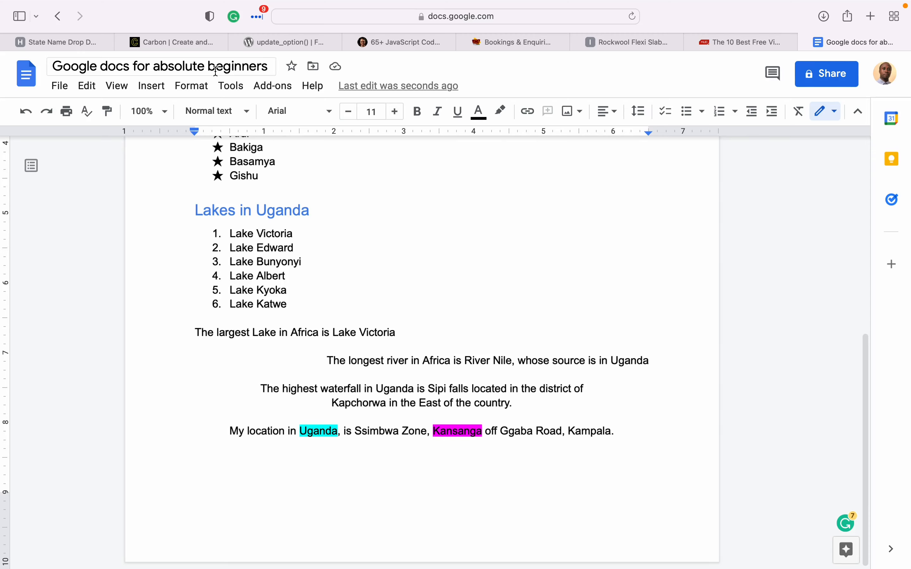
click(447, 183)
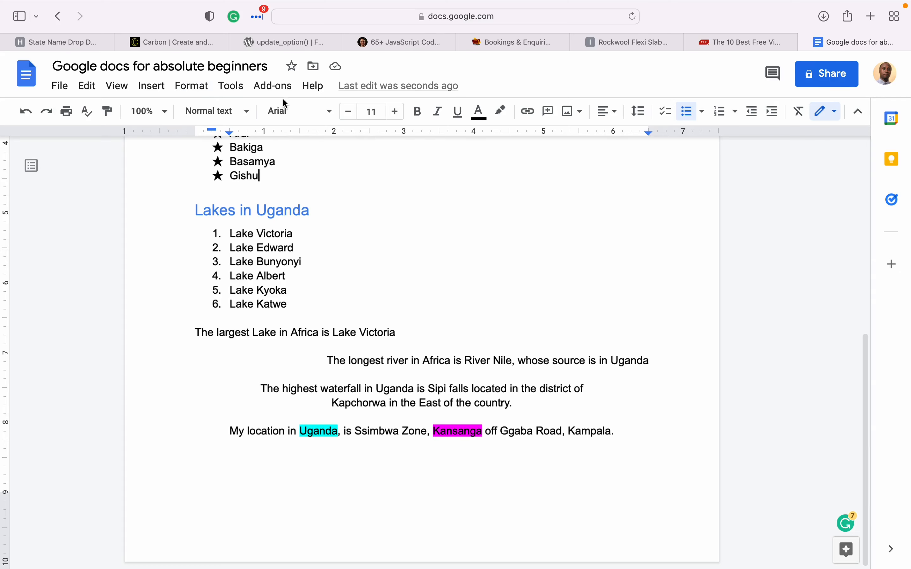
- Insert an empty 3 x 2 table directly below the Gishu item
click(138, 89)
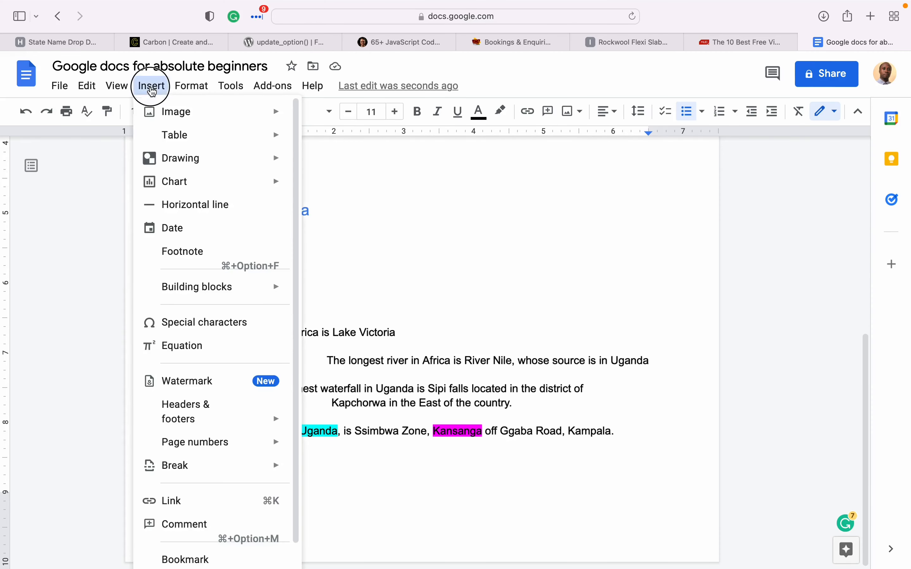
mouse_move(182, 136)
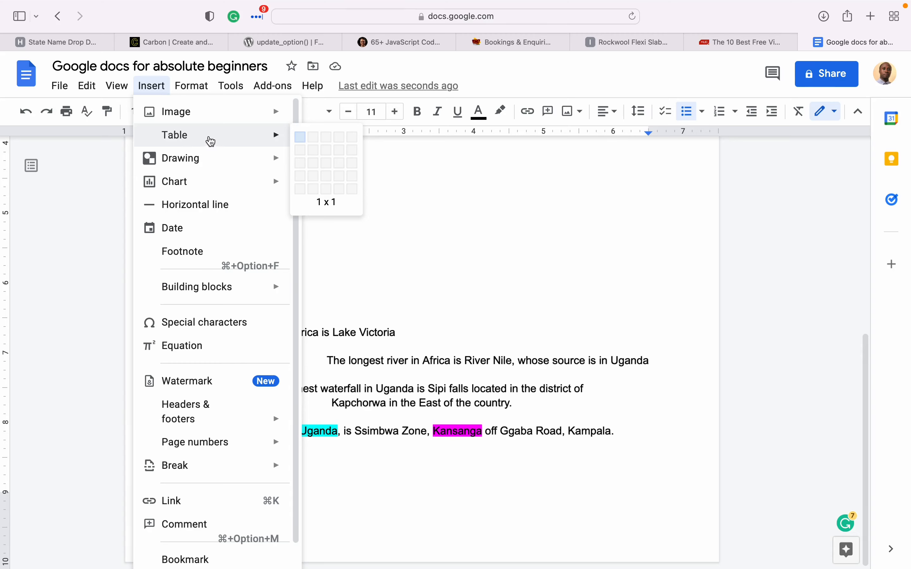
click(329, 152)
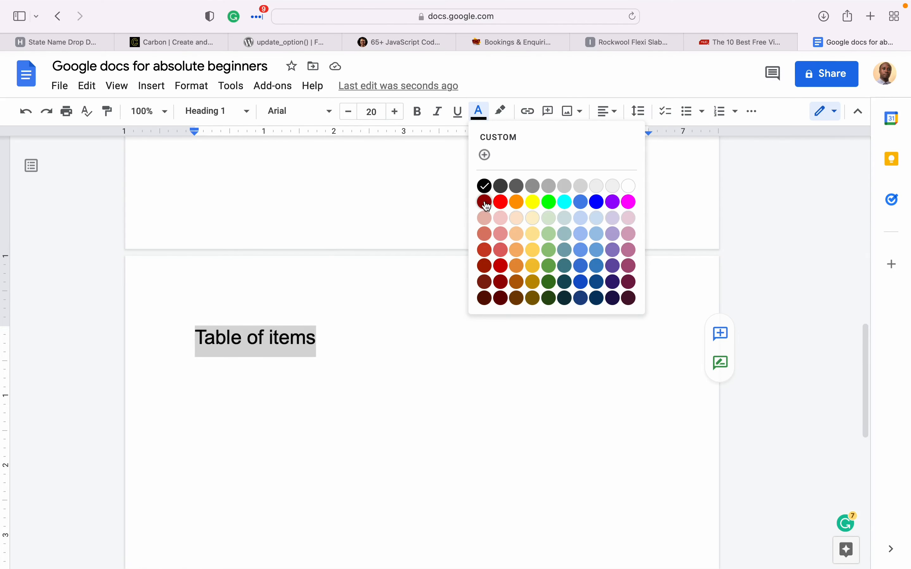
- Colour the 'Table of items' heading dark red and insert a 3 x 2 table beneath it
click(485, 202)
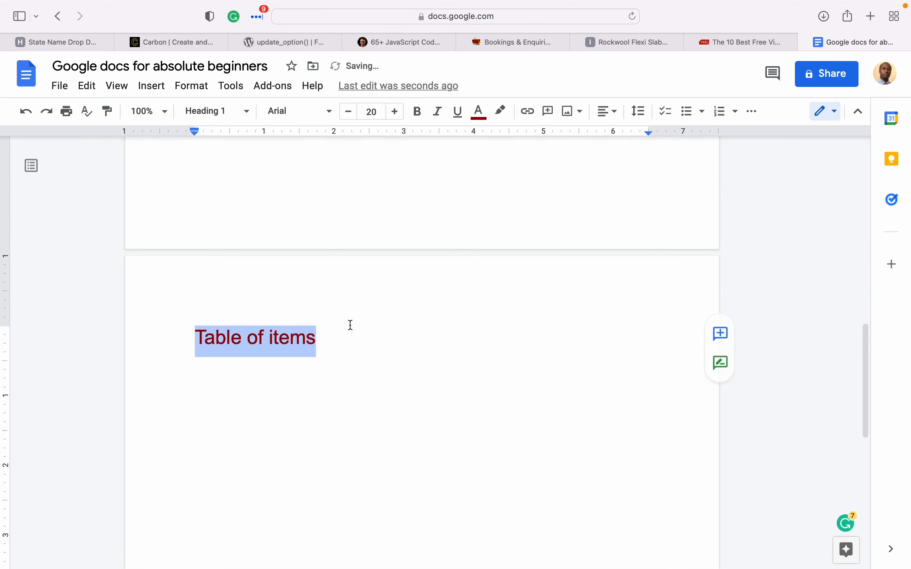
click(332, 368)
key(Return)
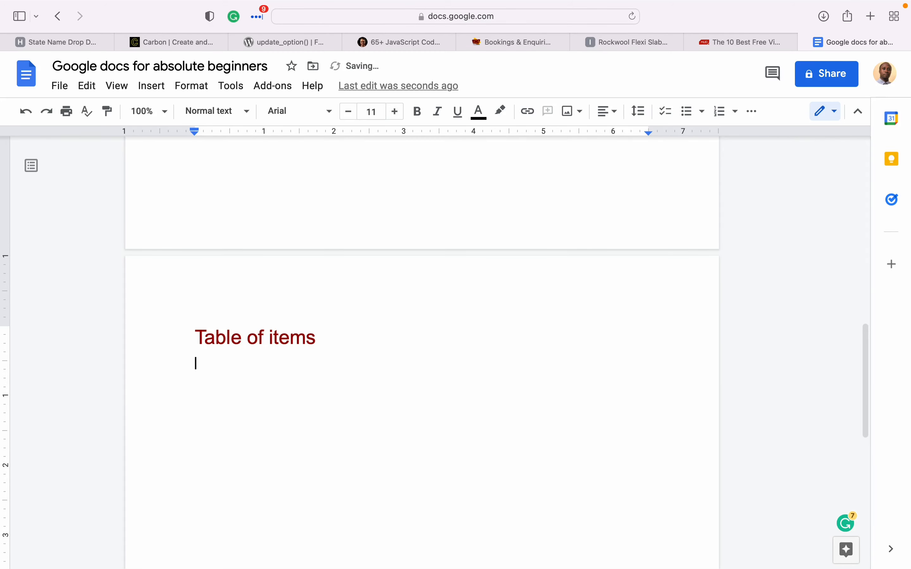
click(151, 86)
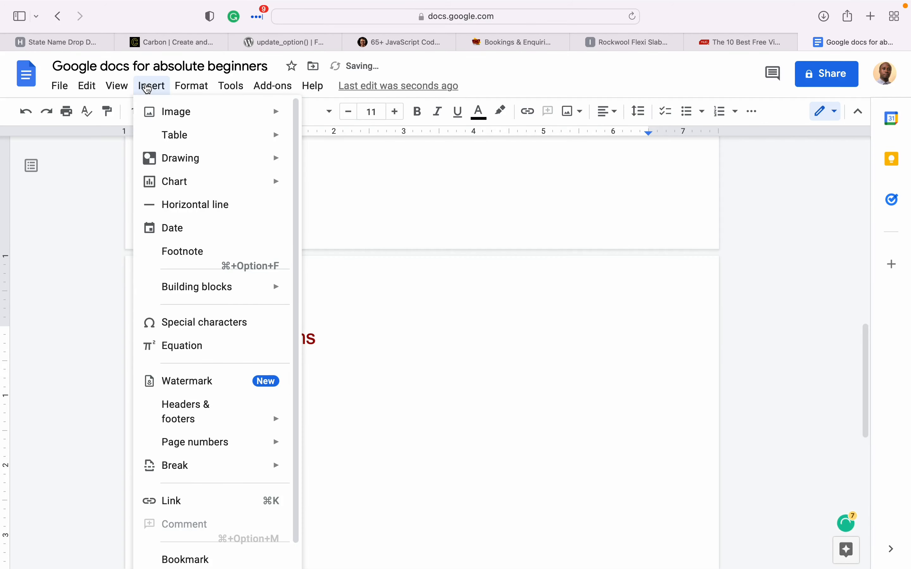
mouse_move(180, 139)
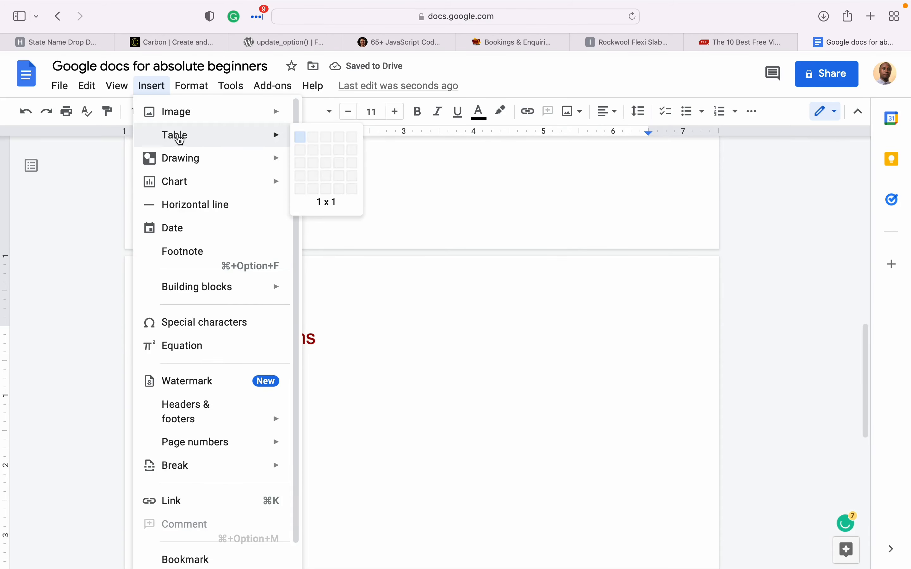
click(325, 150)
- Type the header row: Item, Quantity, Cost
text(Item)
key(Tab)
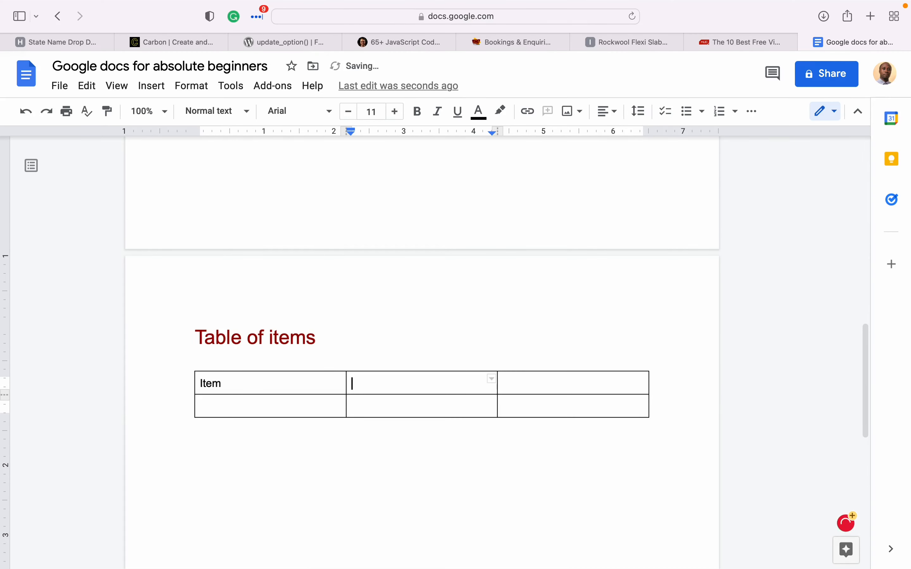
text(Quantity)
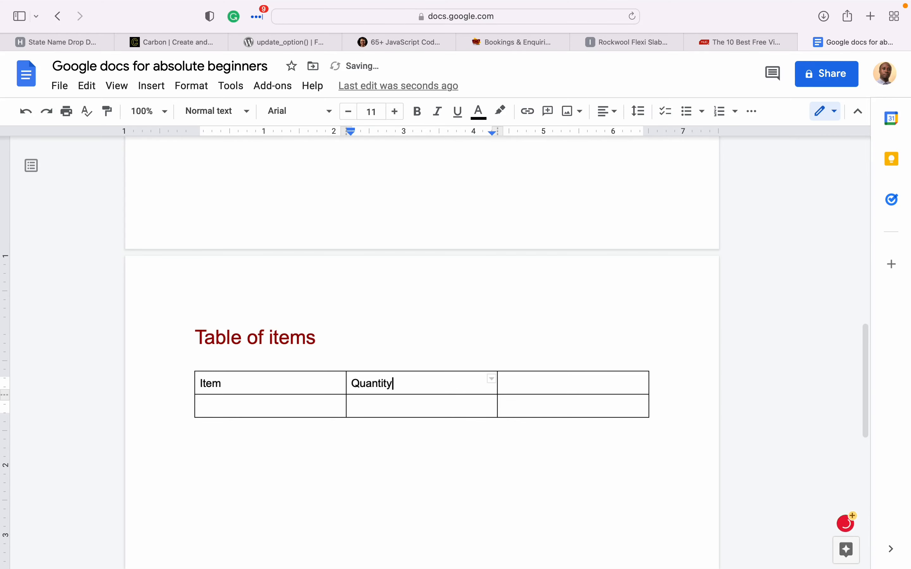
click(539, 389)
text(COst)
key(BackSpace)
key(BackSpace)
key(BackSpace)
text(ost)
- Fill the second row with Transport, 4 trips, UGX 200,000
double_click(305, 401)
click(306, 401)
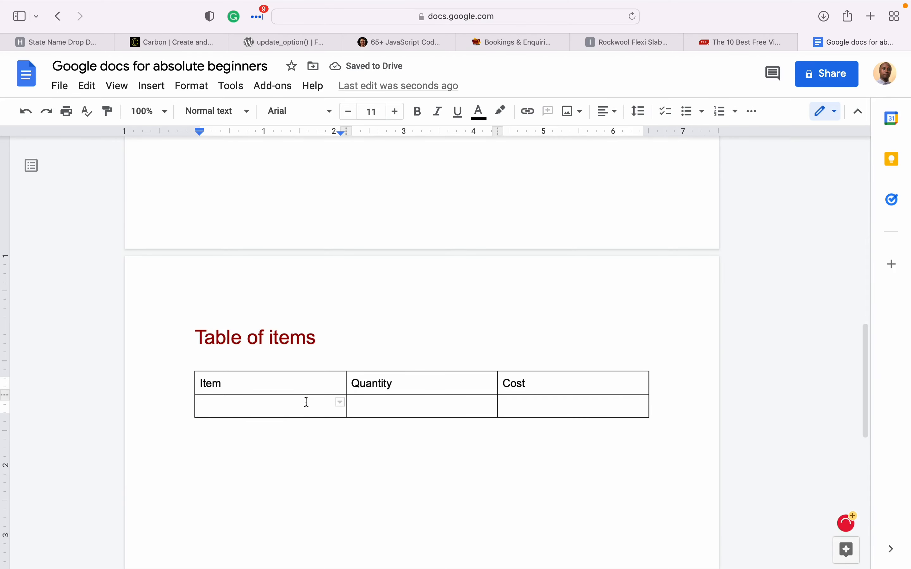
text(Transport)
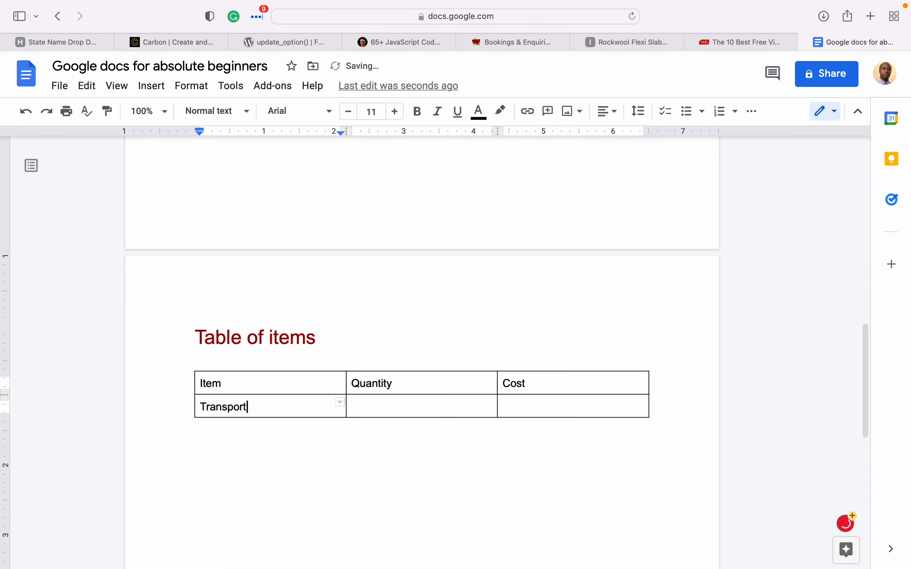
click(418, 404)
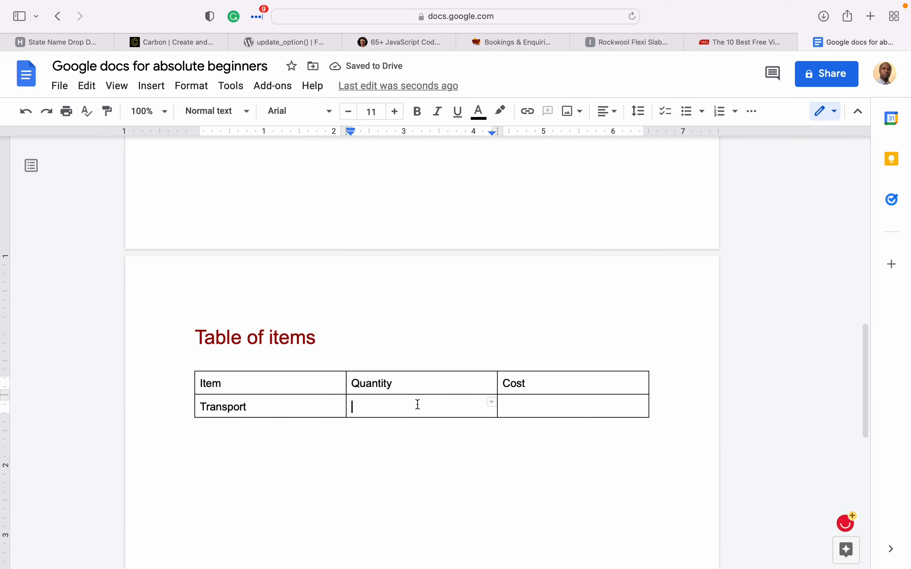
text(4 trips)
click(607, 406)
text(UGX)
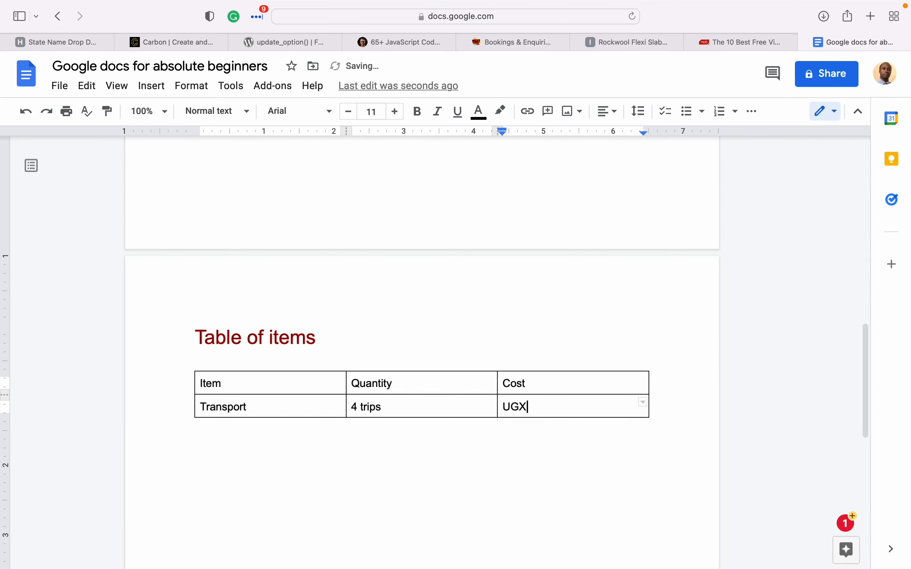
text( 200,000)
drag(613, 413, 574, 417)
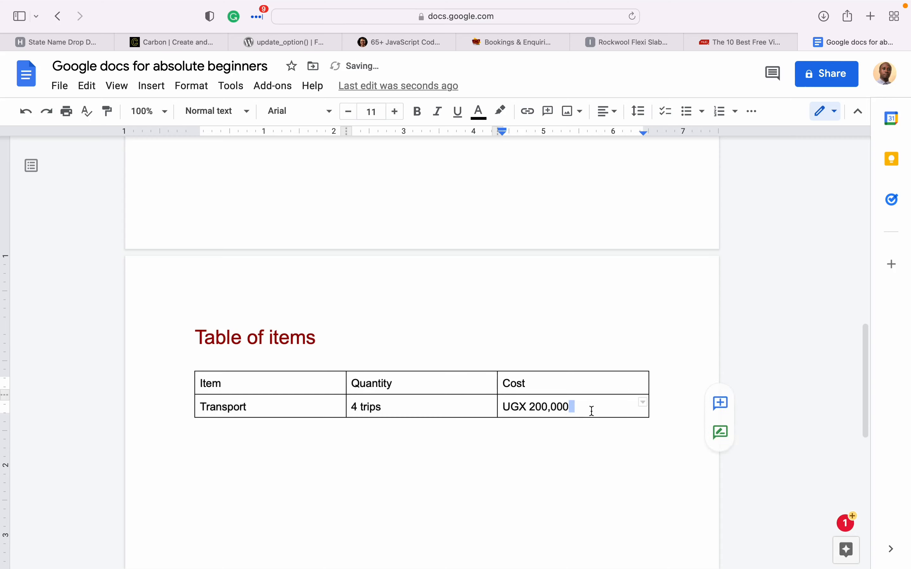
click(575, 411)
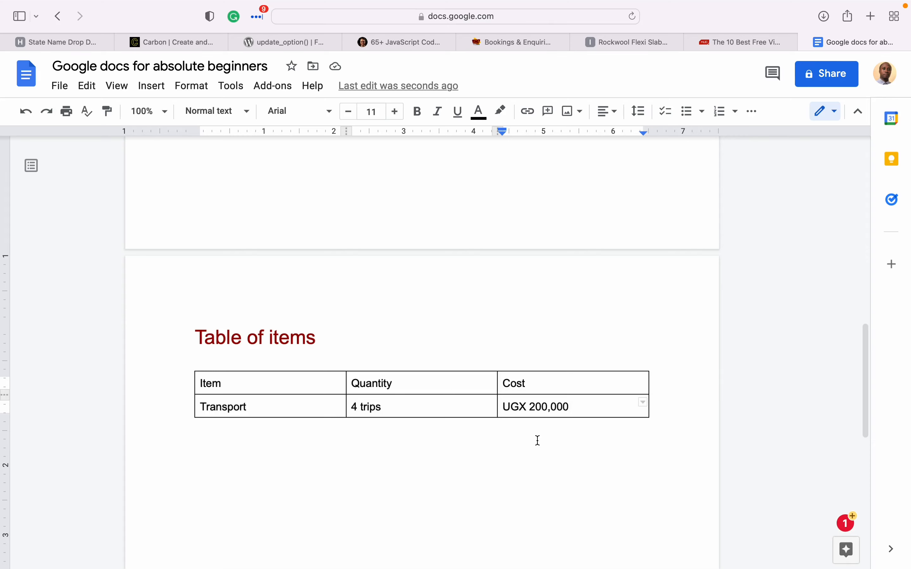
key(Tab)
- Add an Accommodation row below Transport with quantity 4 nights and cost UGX 600,000
right_click(628, 407)
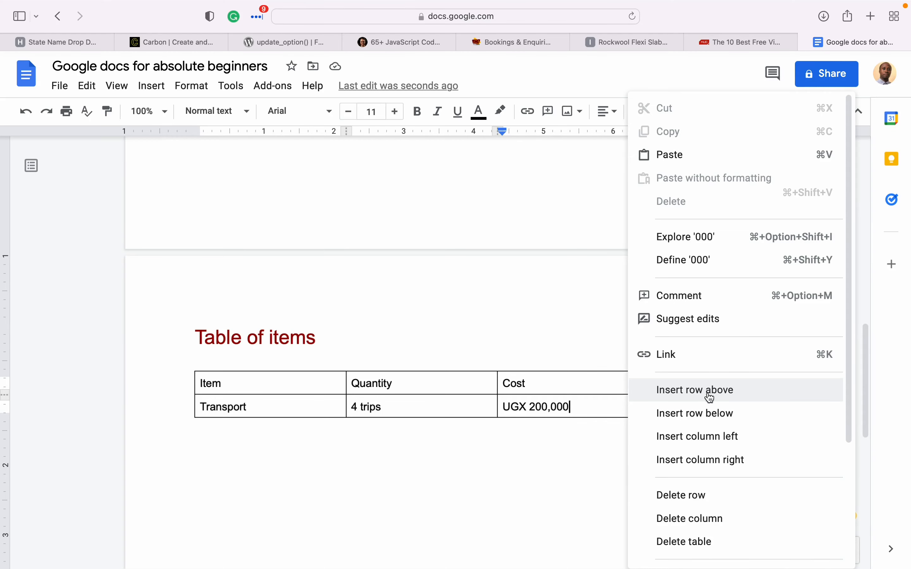
click(691, 413)
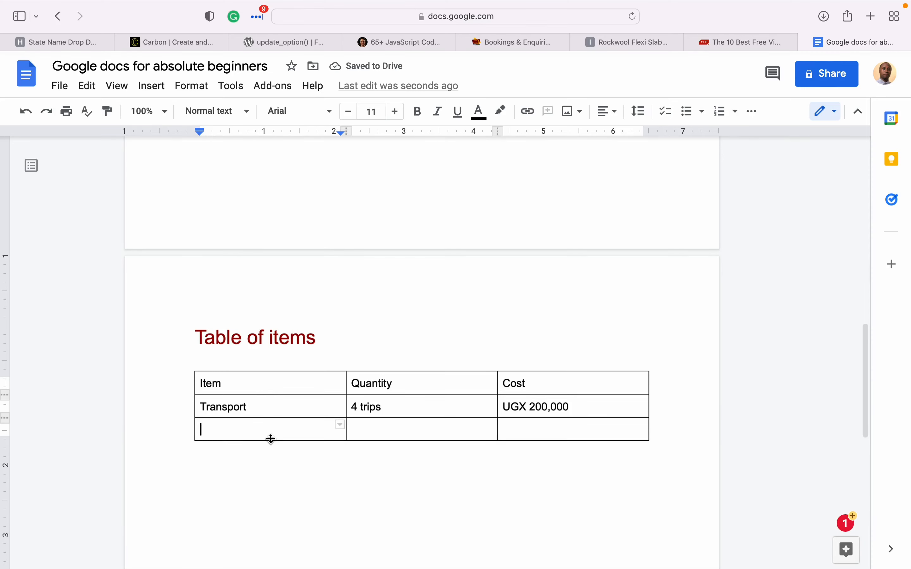
text(Accom)
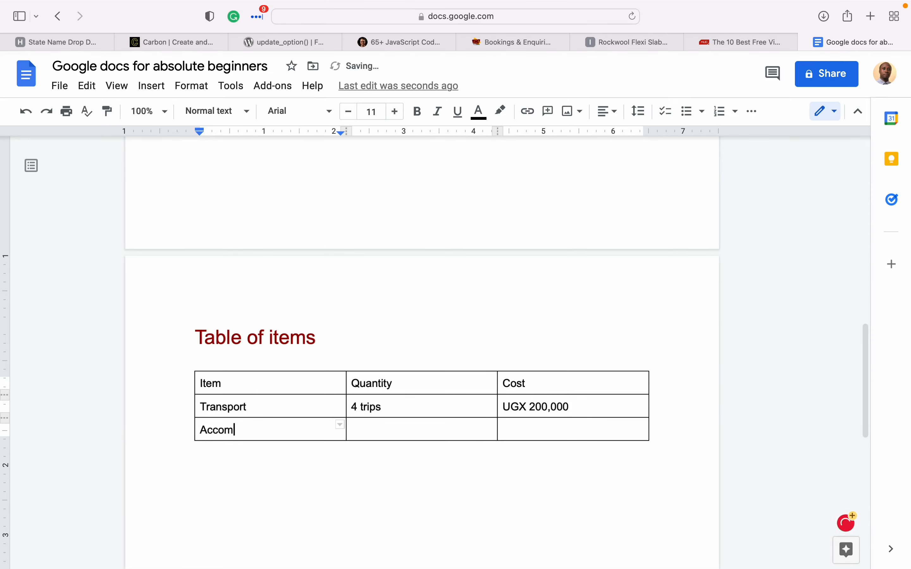
text(modation)
key(Tab)
text(4 room)
key(BackSpace)
key(BackSpace)
key(BackSpace)
key(BackSpace)
text(nights)
key(Tab)
text(UGX )
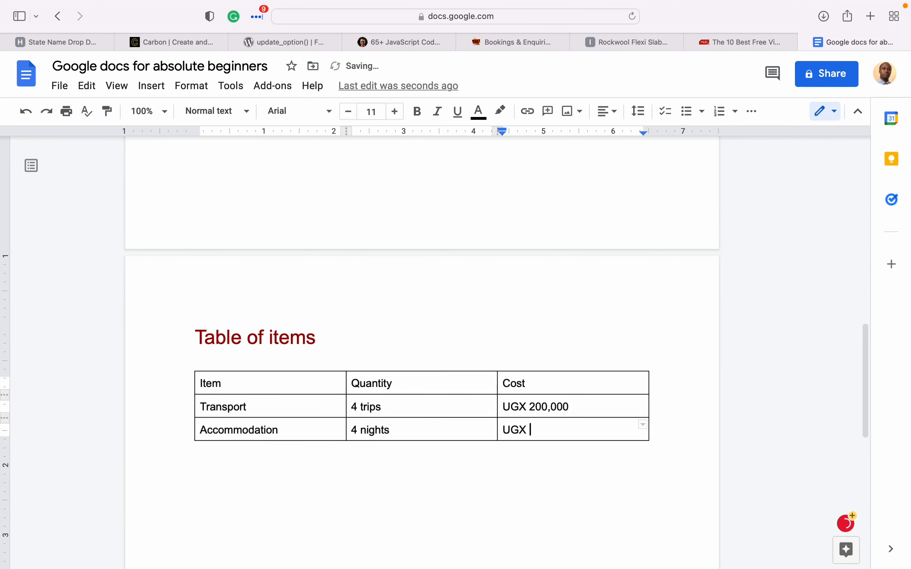
text(600,000)
- Add a Meals row below Accommodation with quantity 10 people
key(Tab)
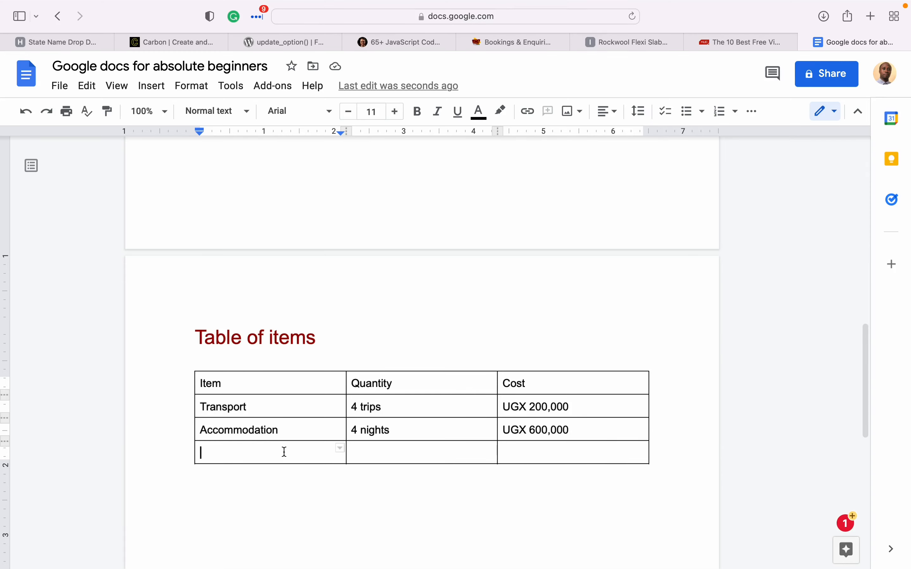
text(Foo)
key(BackSpace)
key(BackSpace)
key(BackSpace)
text(Meals)
key(Tab)
text(10 people)
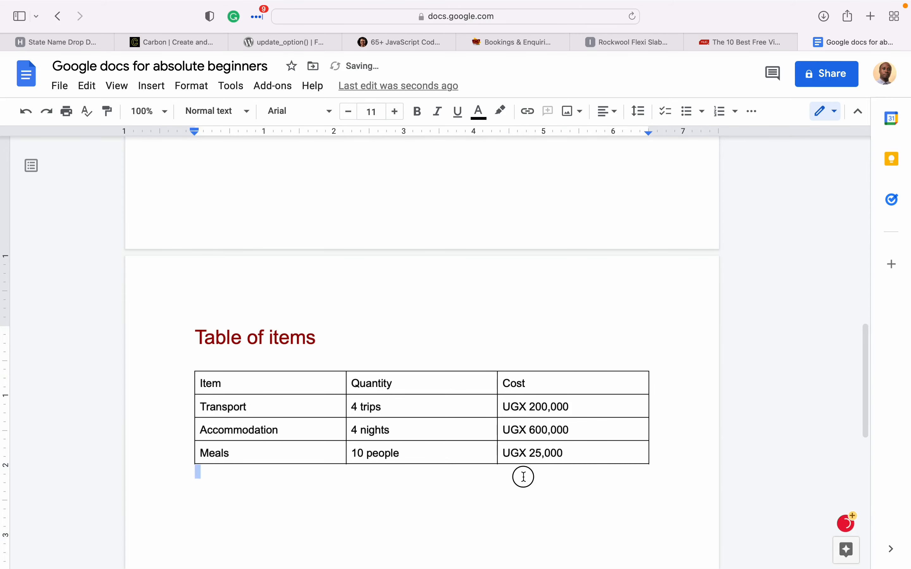
click(362, 432)
click(353, 383)
click(201, 384)
click(643, 388)
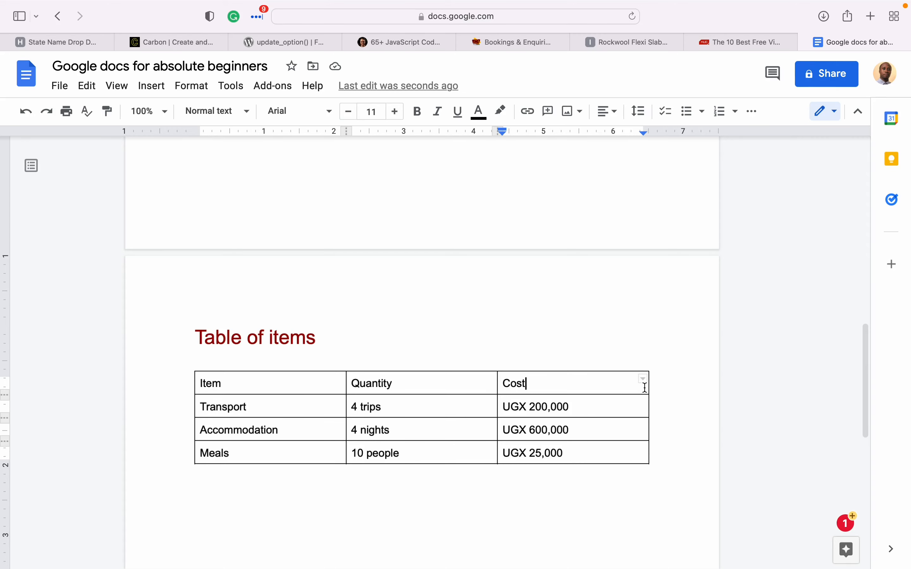
- Insert an empty column to the left of the Cost column
right_click(625, 384)
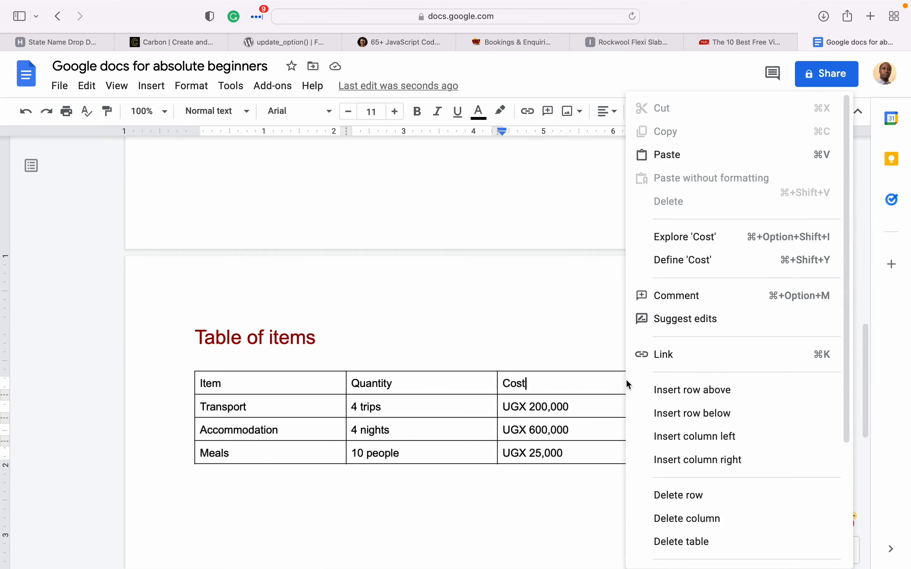
scroll(704, 524, down, 5)
scroll(702, 523, up, 4)
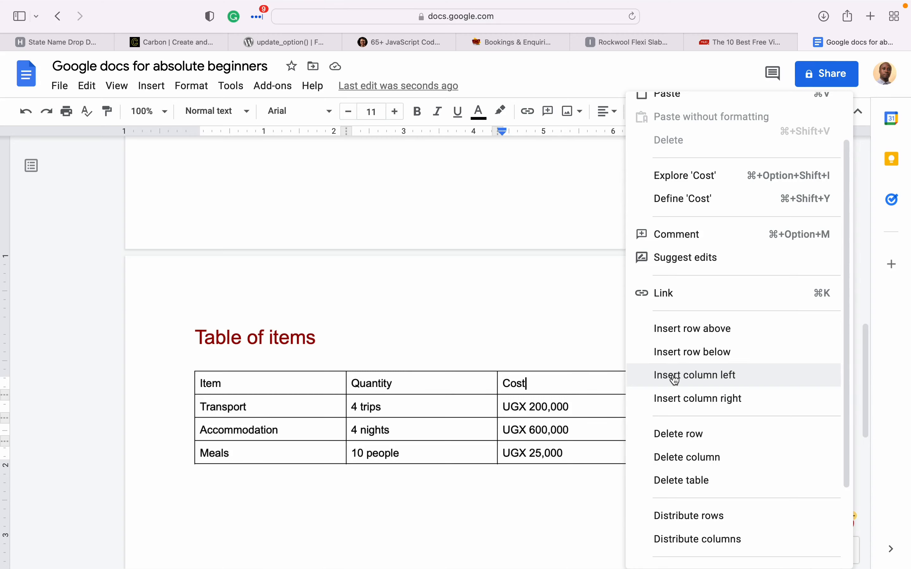
click(586, 384)
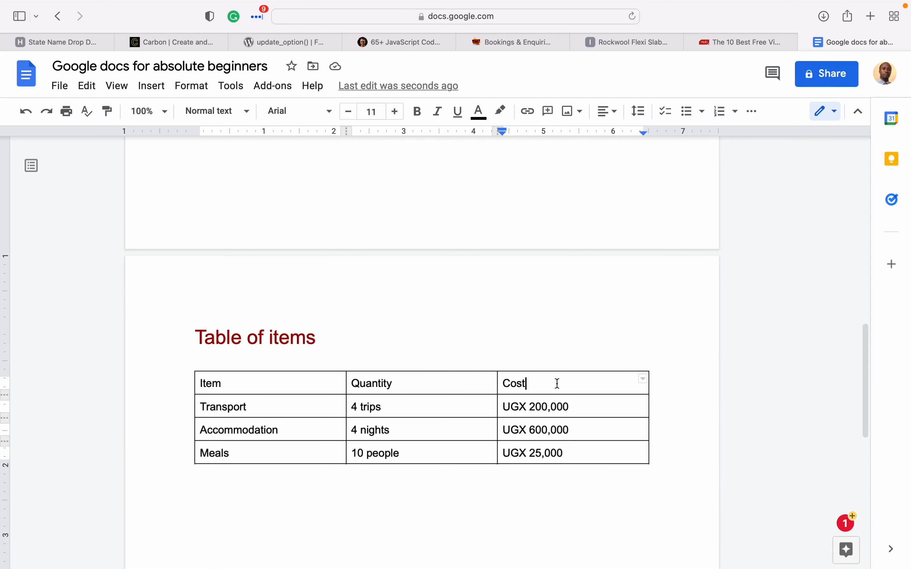
right_click(606, 381)
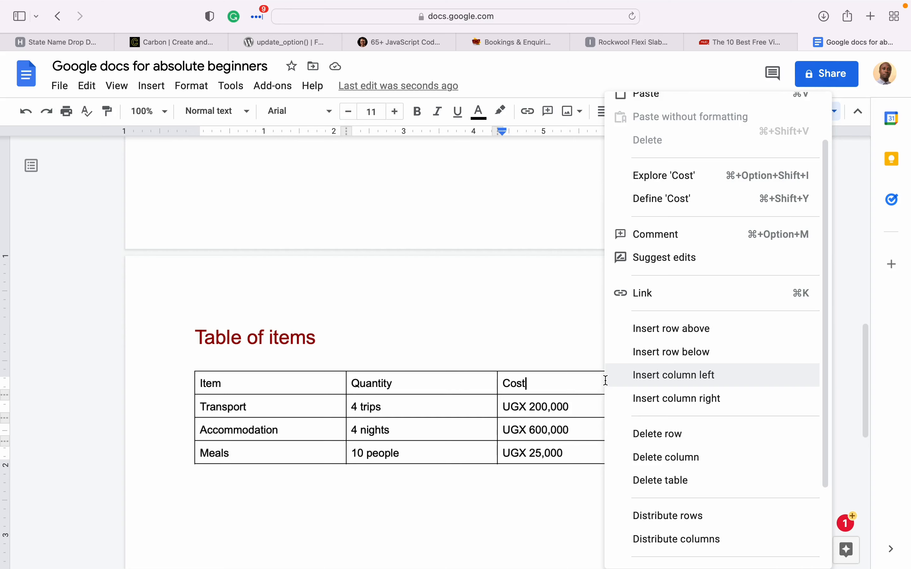
click(674, 386)
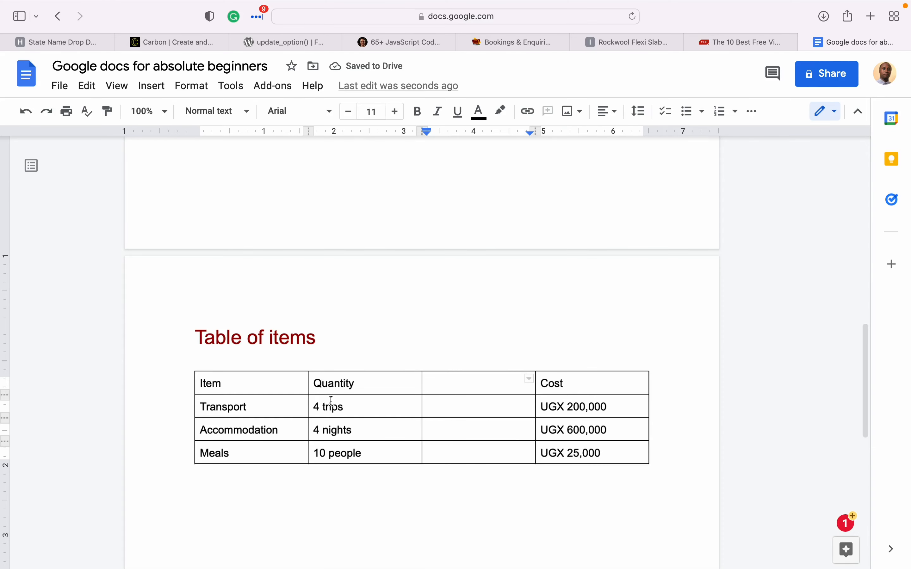
- Insert an empty column to the right of the Item column
click(257, 389)
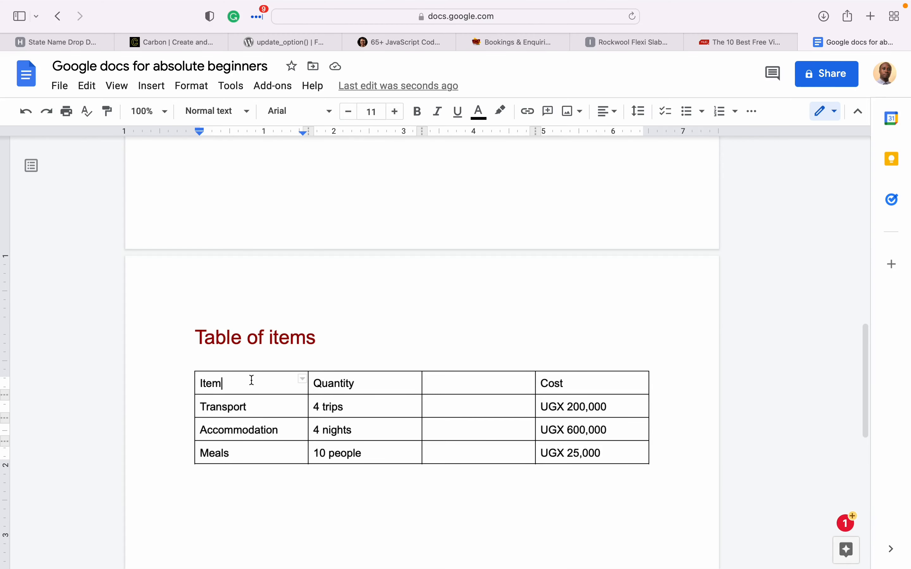
click(368, 387)
right_click(370, 388)
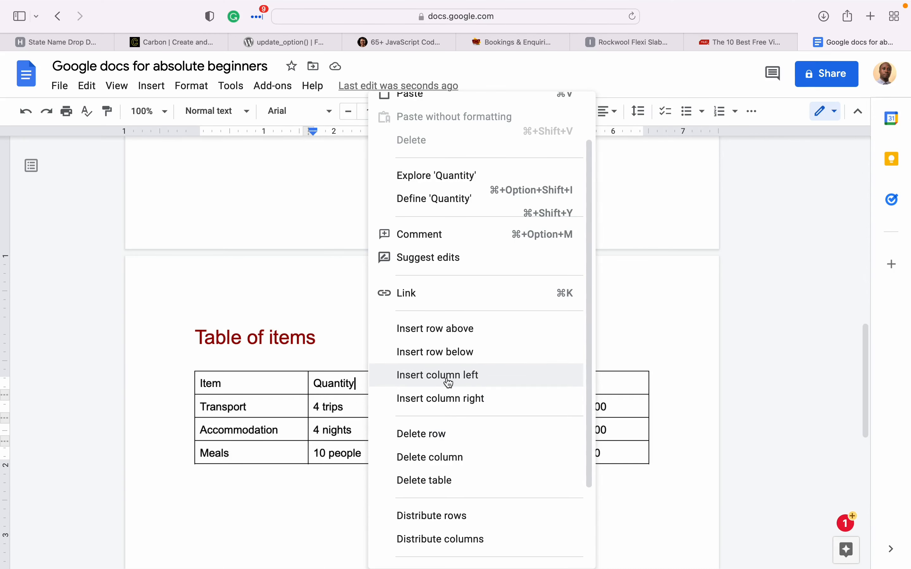
click(286, 388)
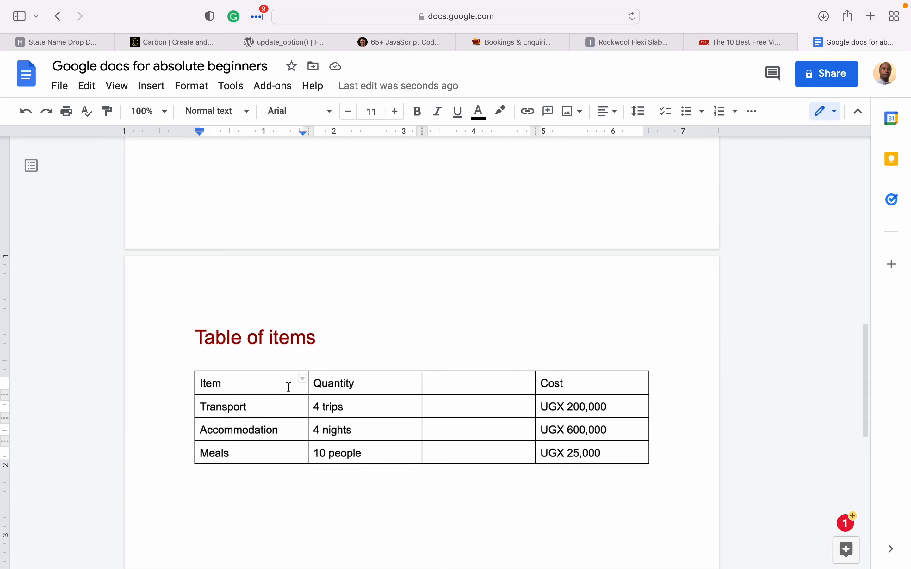
right_click(289, 388)
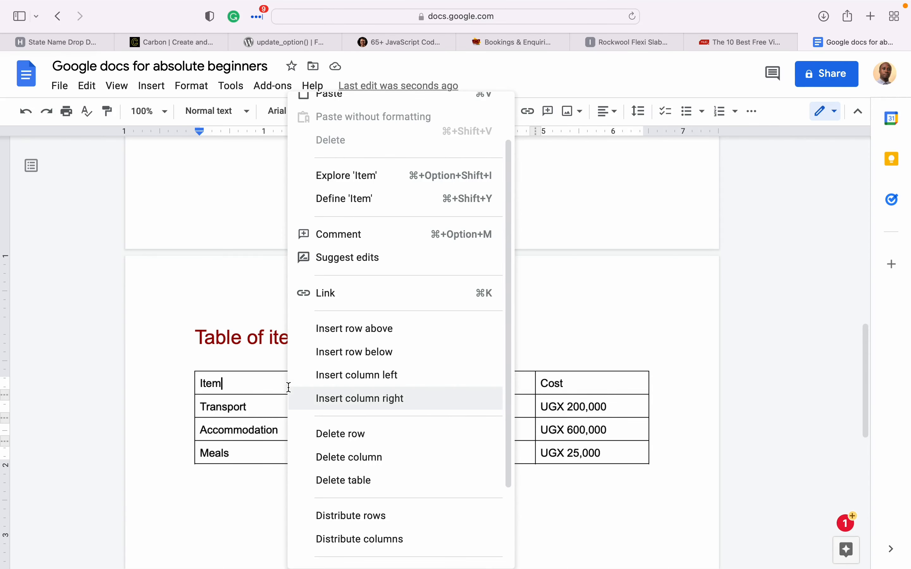
click(334, 397)
- Head the two new columns 'Description' and 'Unit cost'
text(De)
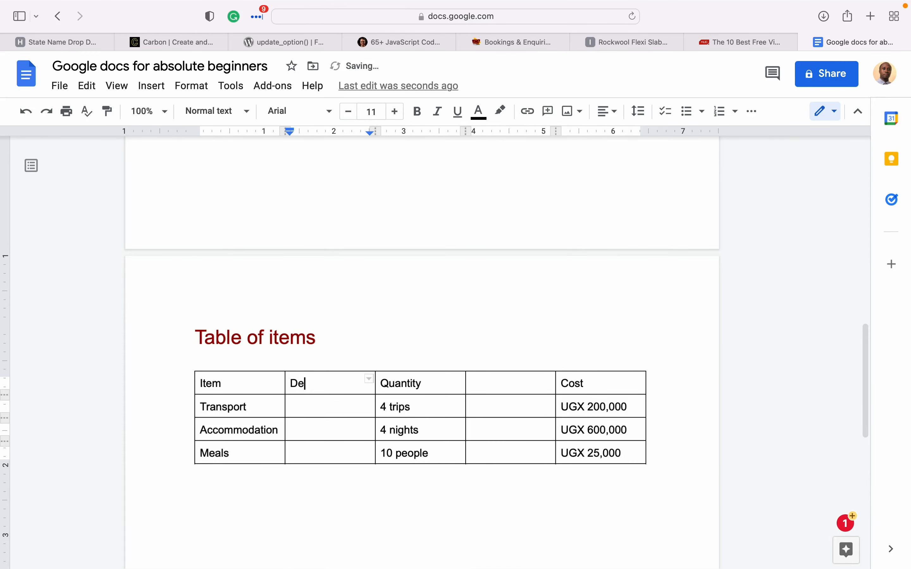
text(scription)
double_click(498, 383)
click(499, 384)
text(Unit cost)
- Make the whole header row, Item through Cost, bold
drag(226, 383, 600, 376)
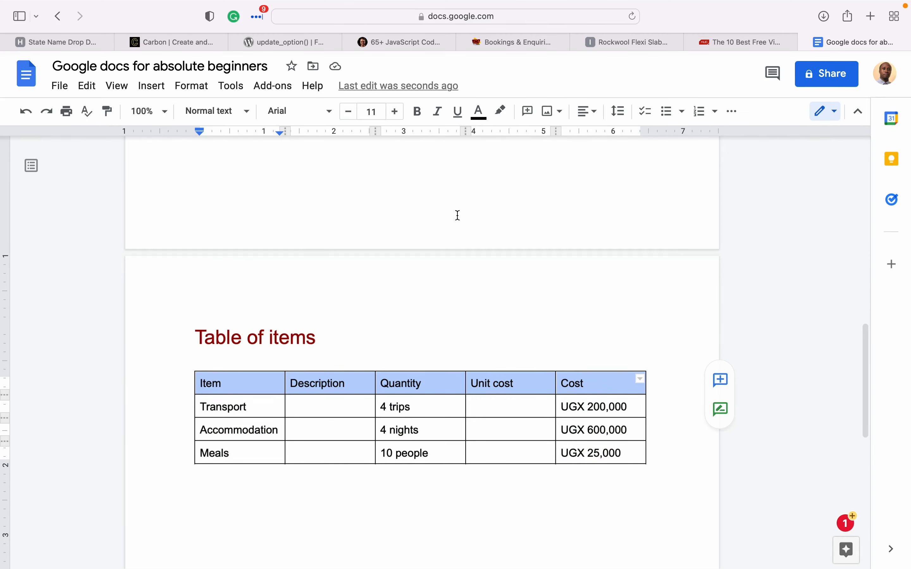
click(420, 113)
click(403, 198)
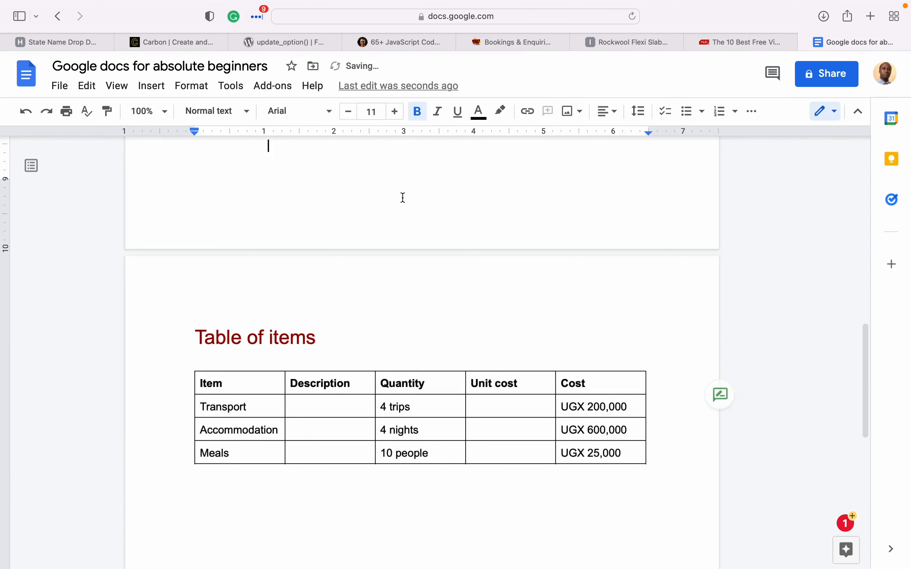
drag(641, 455, 200, 411)
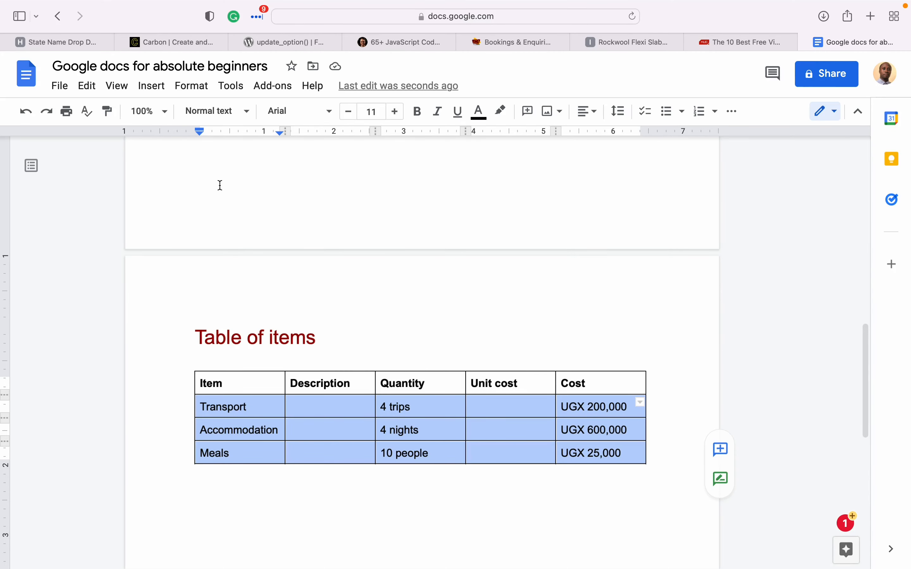
- Change the selected Transport, Accommodation and Meals rows to the Nunito font
click(276, 115)
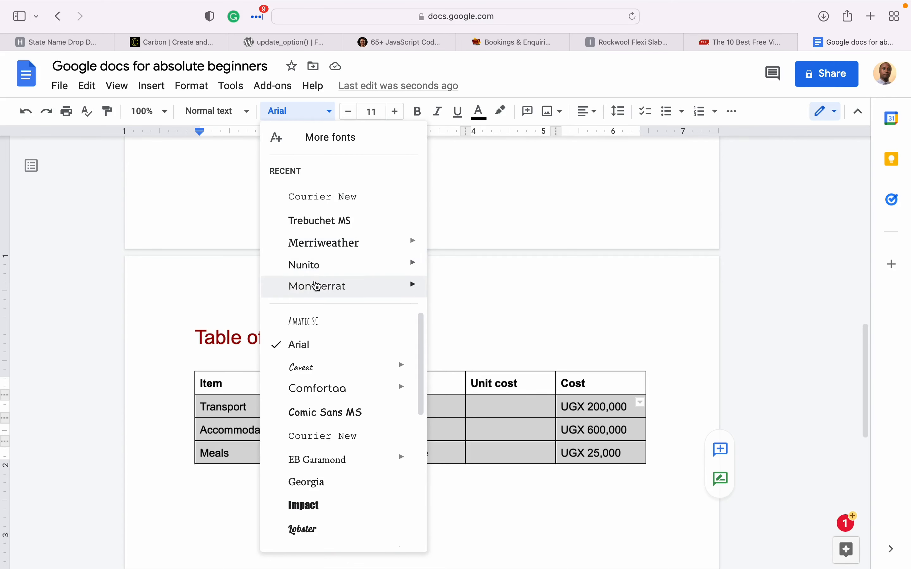
click(312, 265)
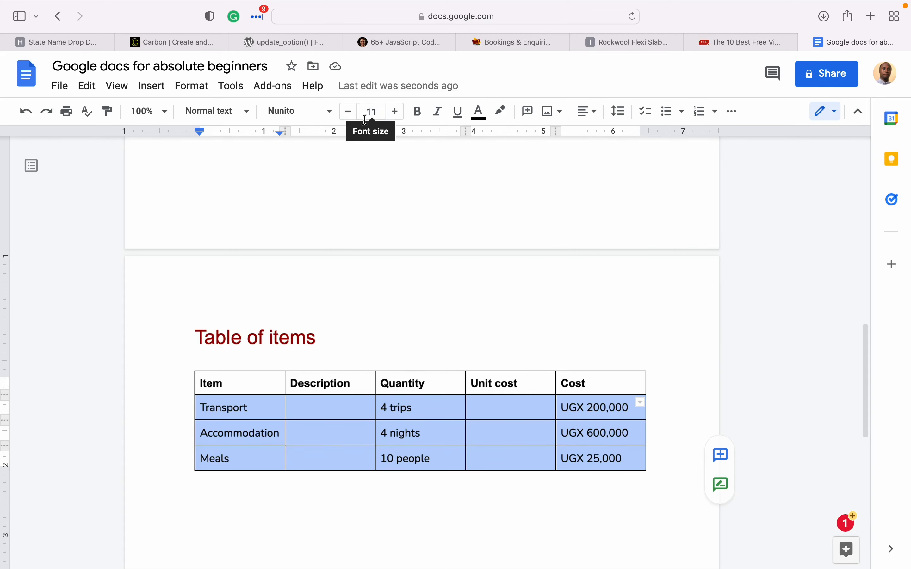
click(374, 113)
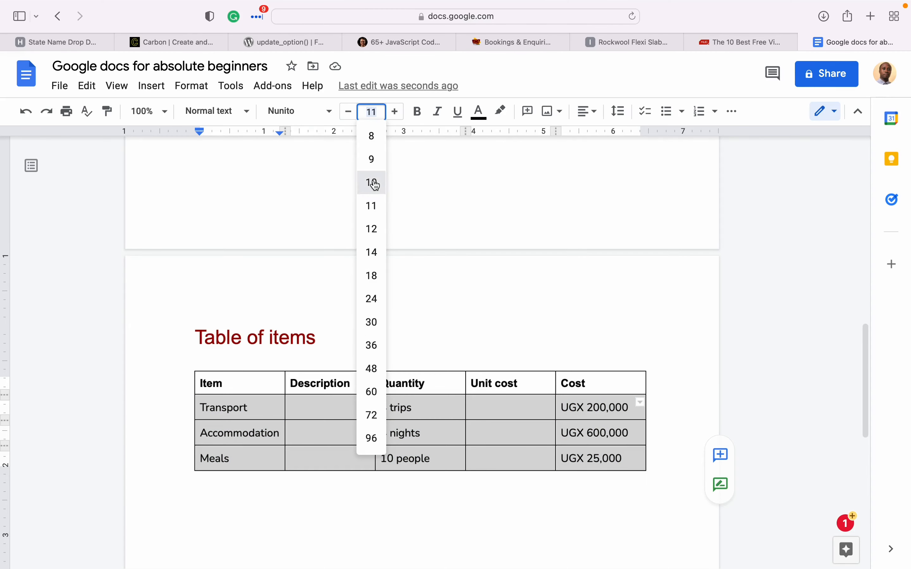
- Resize the item rows' text, entering font size 8 and then stepping it up a few points
click(374, 181)
click(372, 113)
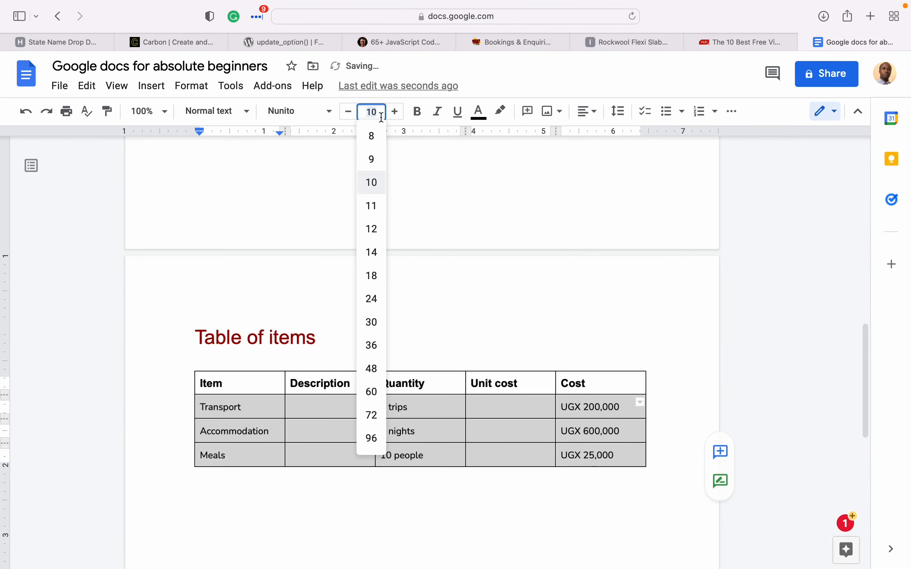
text(8)
key(Return)
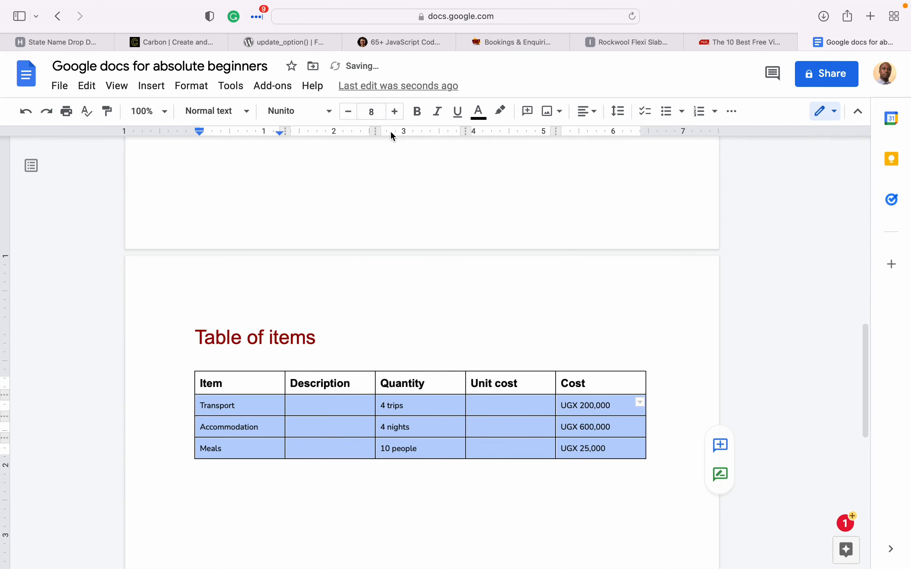
click(397, 116)
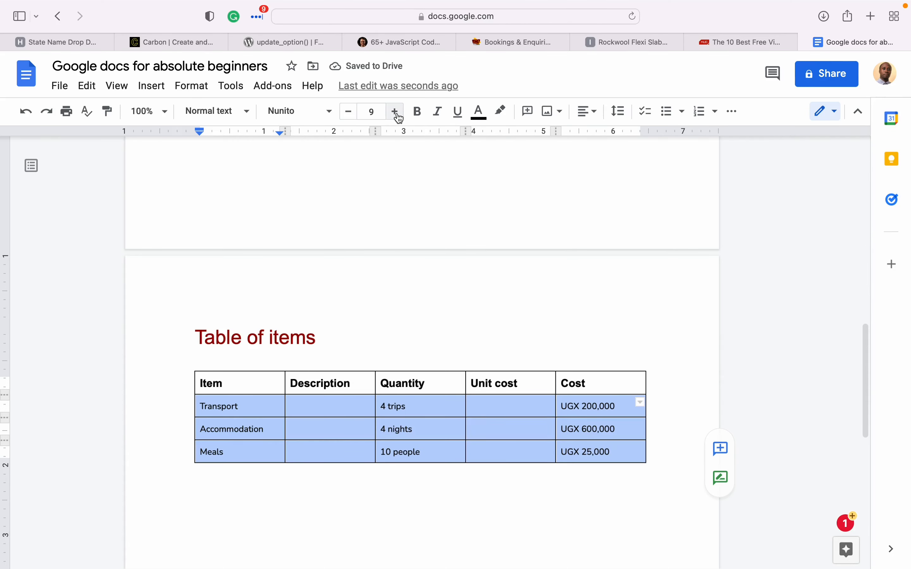
click(398, 117)
click(398, 117)
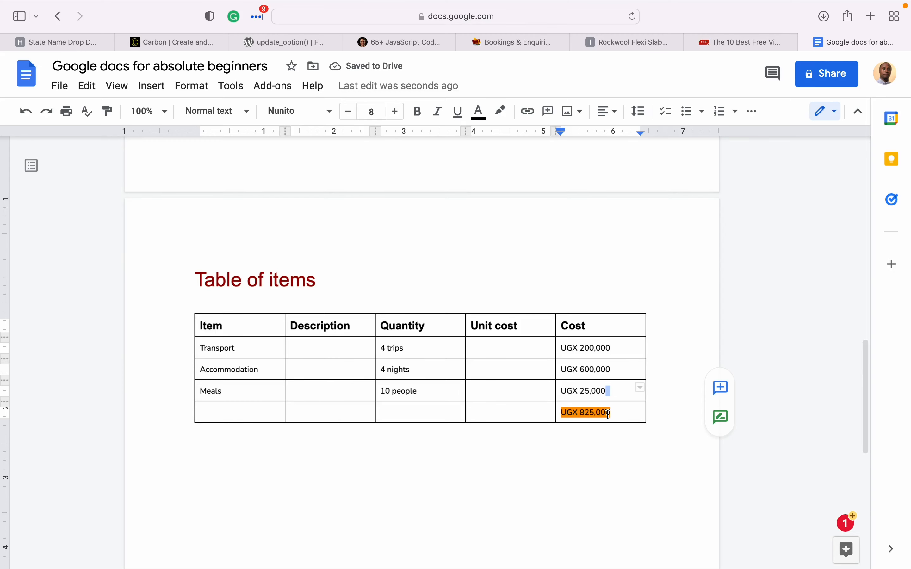
- Merge the bottom row's first four cells into one, beside the UGX 825,000 total
click(488, 414)
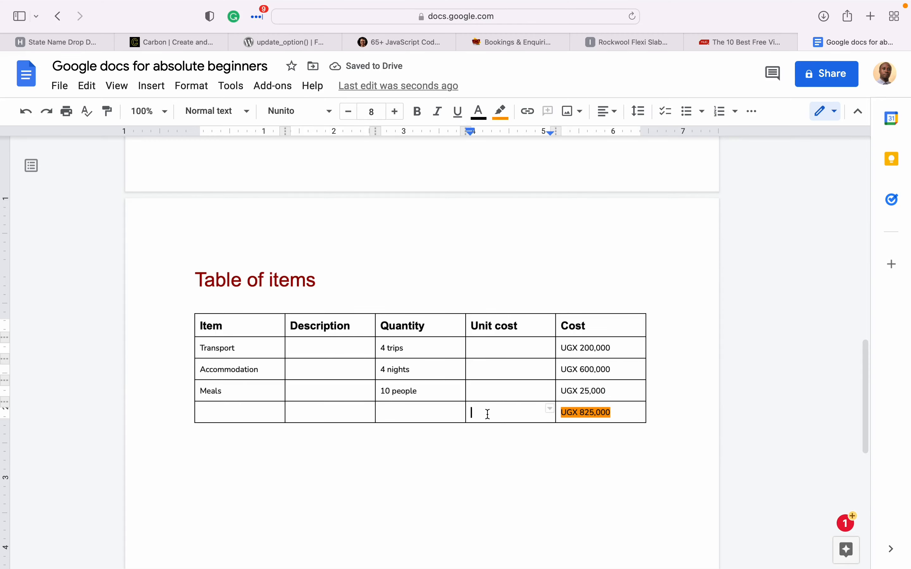
drag(486, 415, 251, 417)
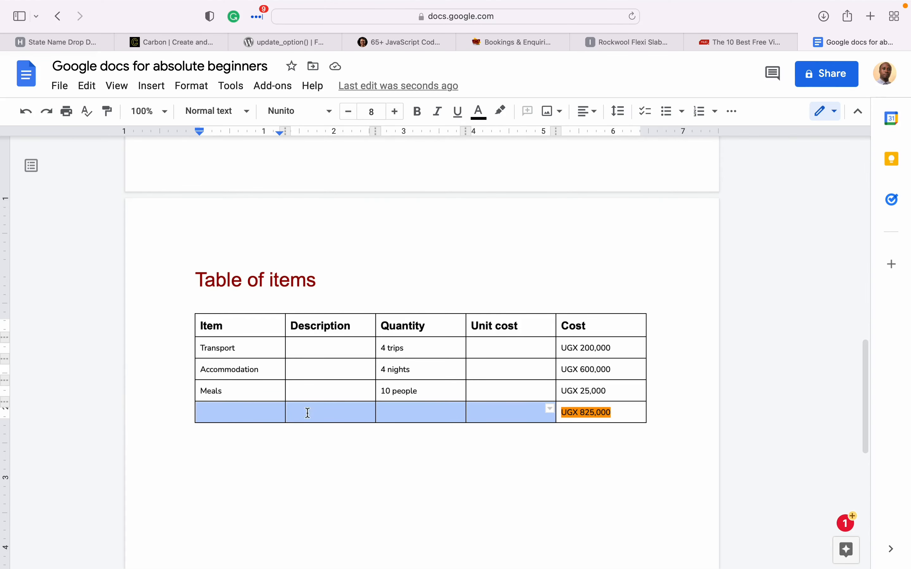
right_click(391, 419)
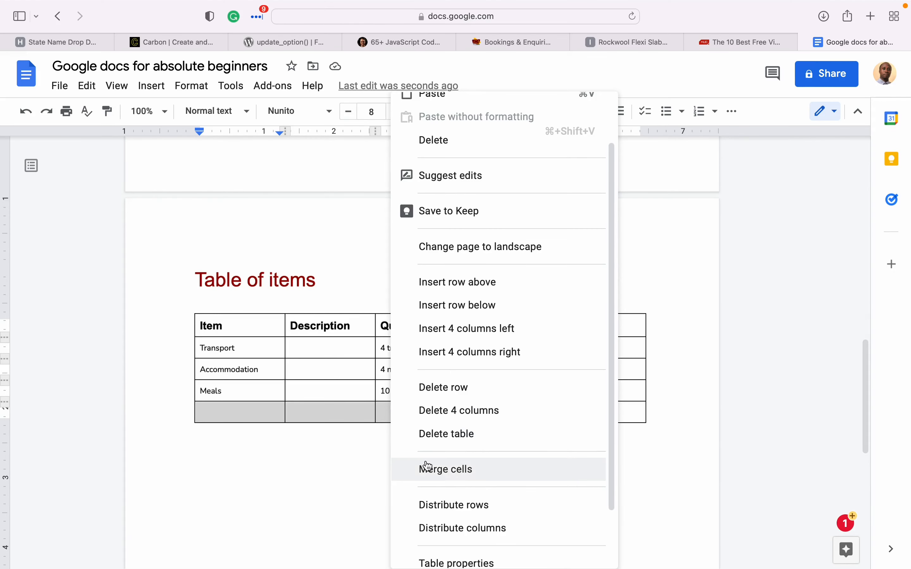
click(456, 469)
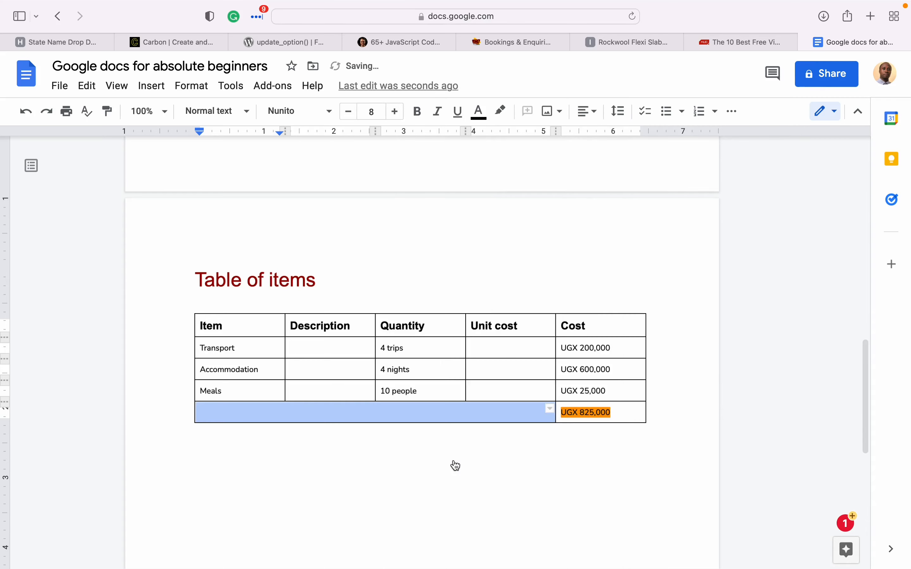
click(439, 463)
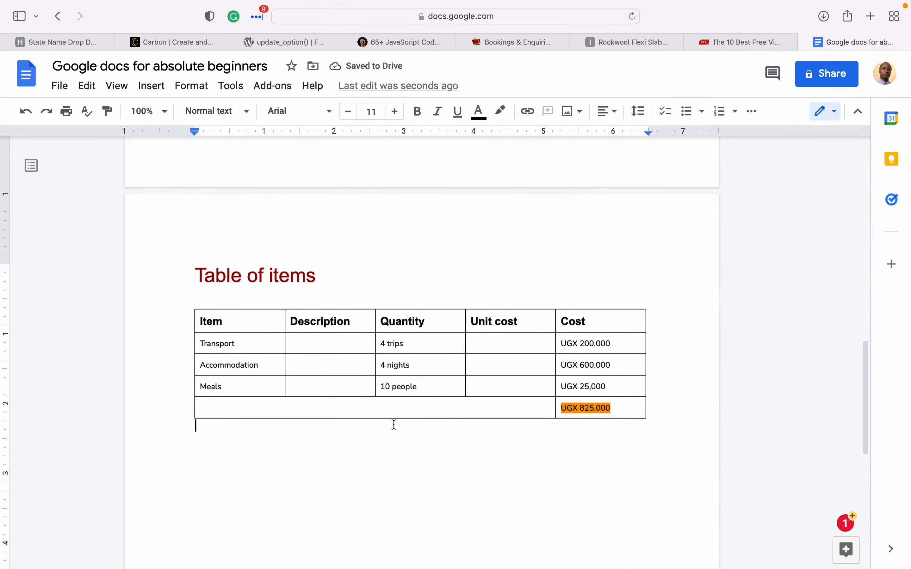
scroll(392, 423, down, 3)
- Give the UGX 825,000 total cell an orange cell background through Table properties
scroll(393, 425, up, 1)
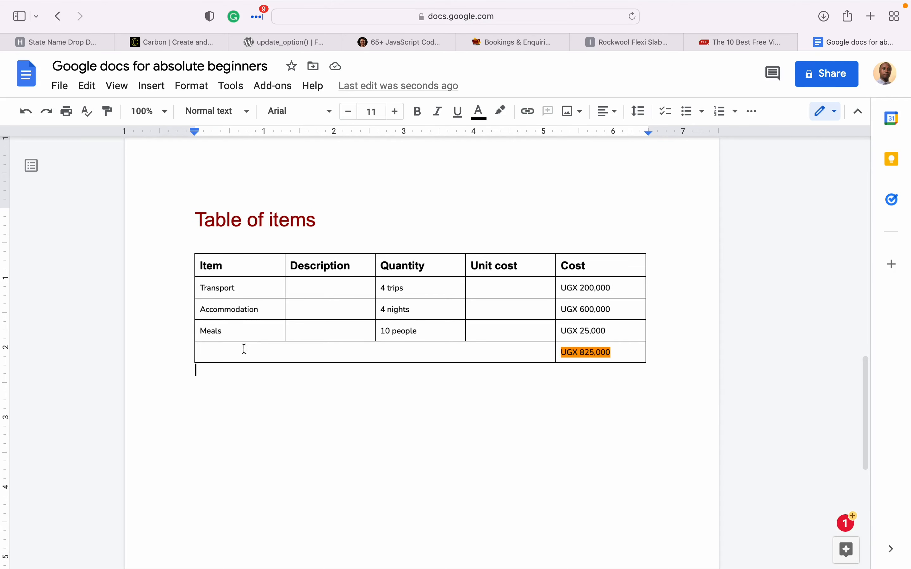
drag(230, 356, 347, 405)
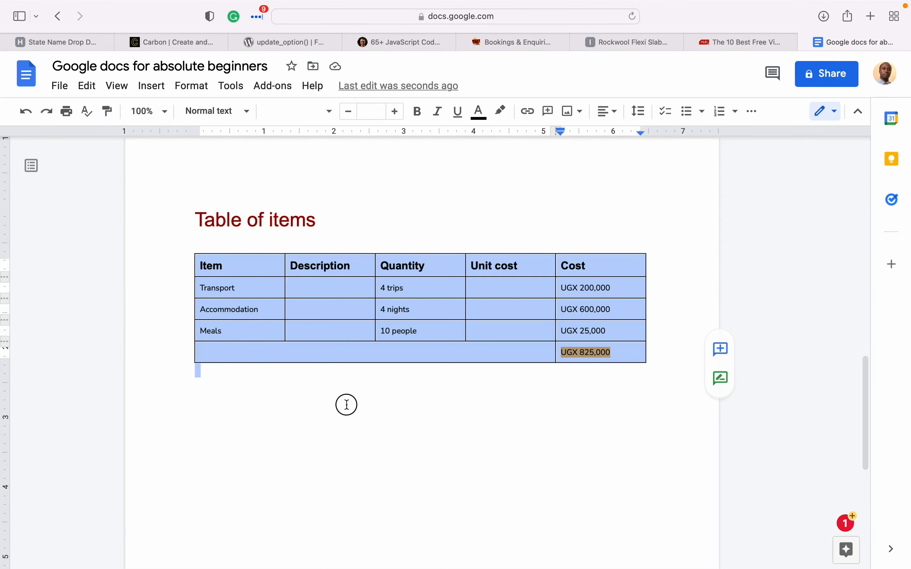
click(346, 404)
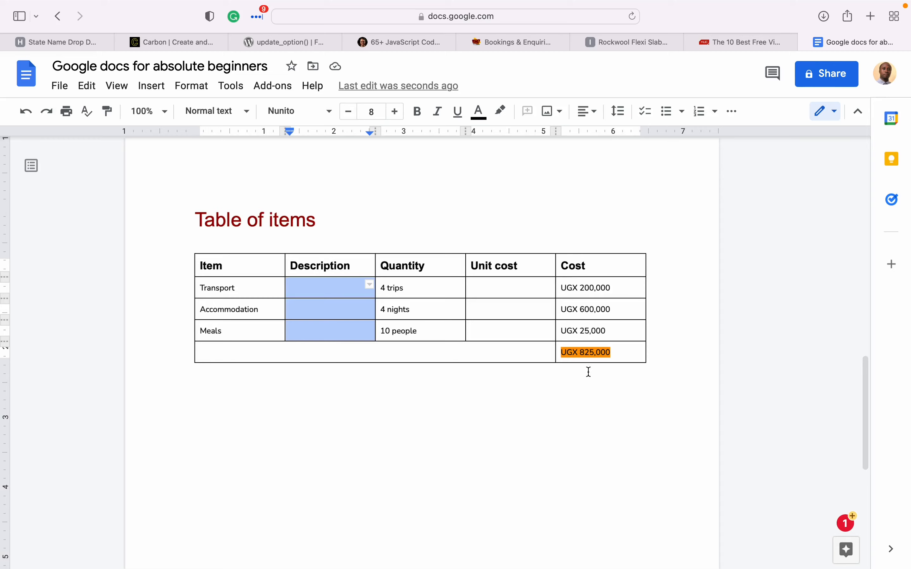
triple_click(626, 354)
click(627, 355)
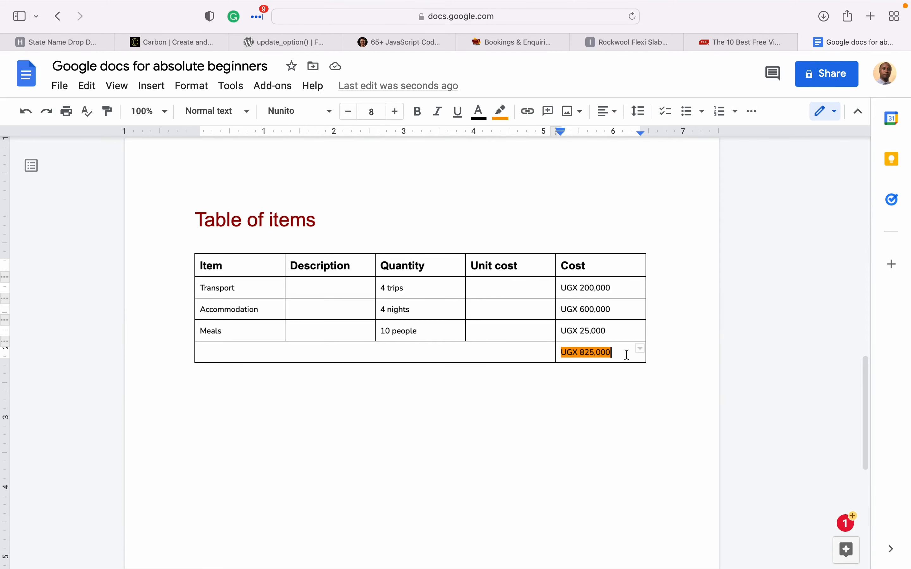
right_click(627, 354)
click(674, 486)
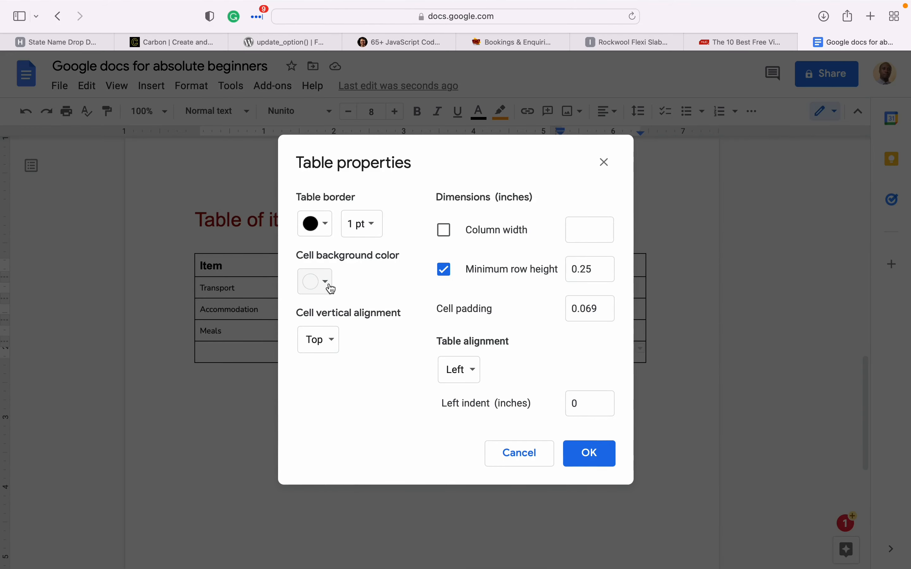
click(331, 289)
click(347, 381)
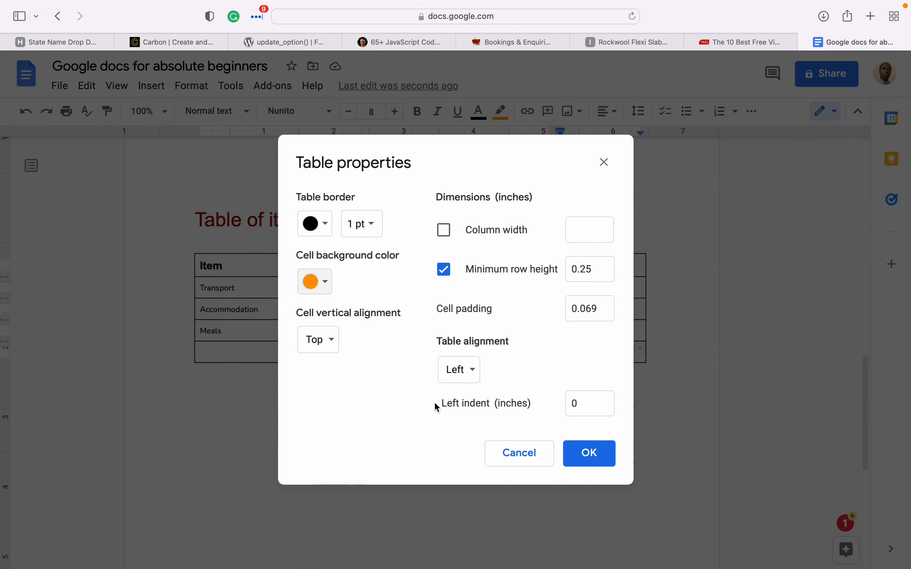
click(582, 459)
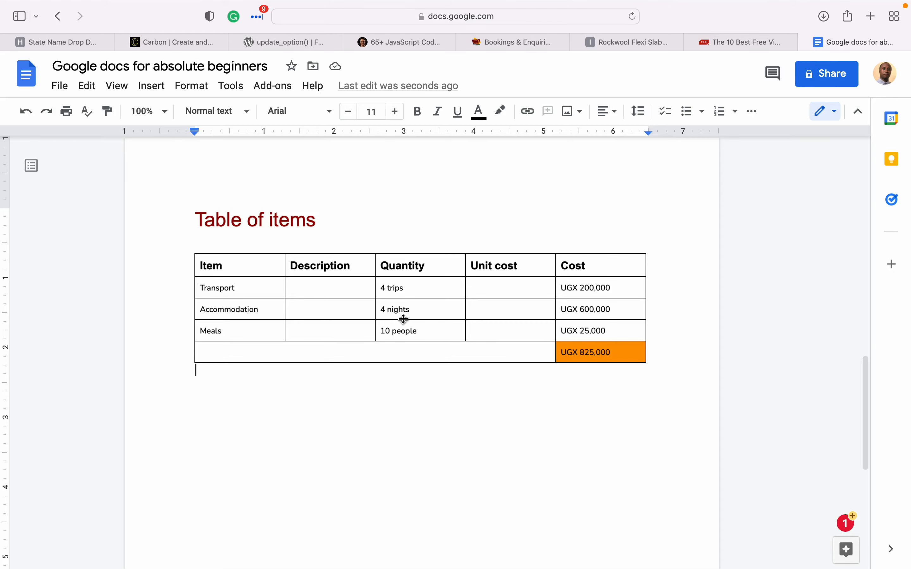
- Start a new line under the cost table and write 'Images' on it
scroll(303, 285, up, 7)
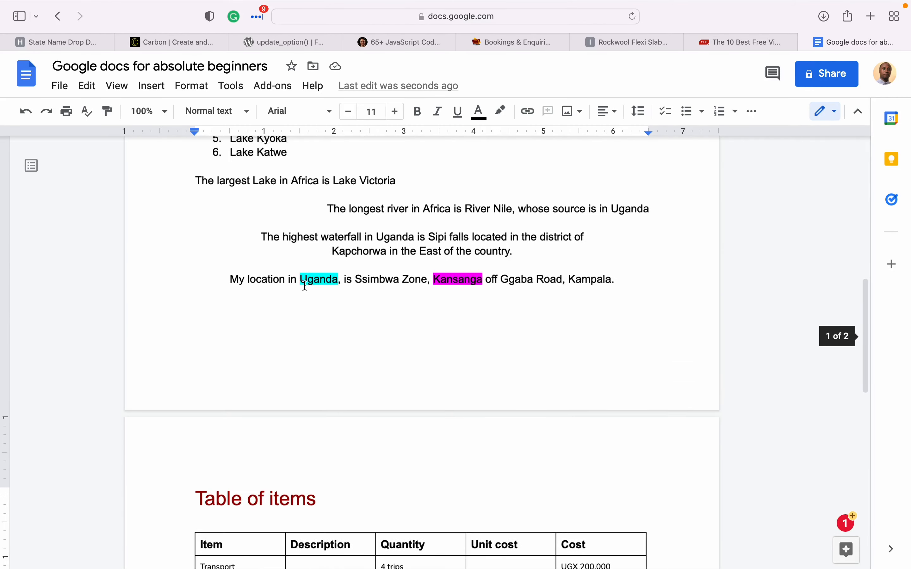
scroll(305, 285, down, 5)
scroll(305, 285, down, 4)
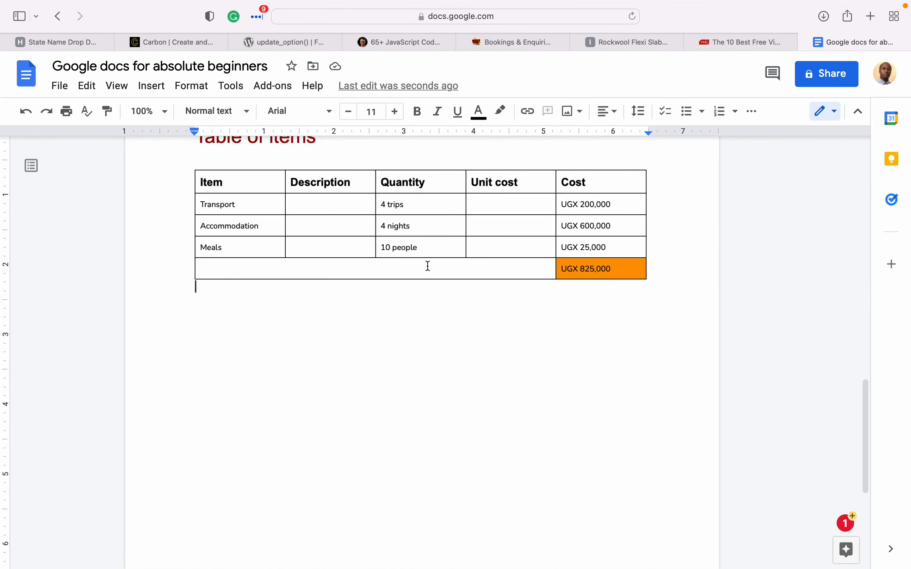
scroll(450, 267, up, 4)
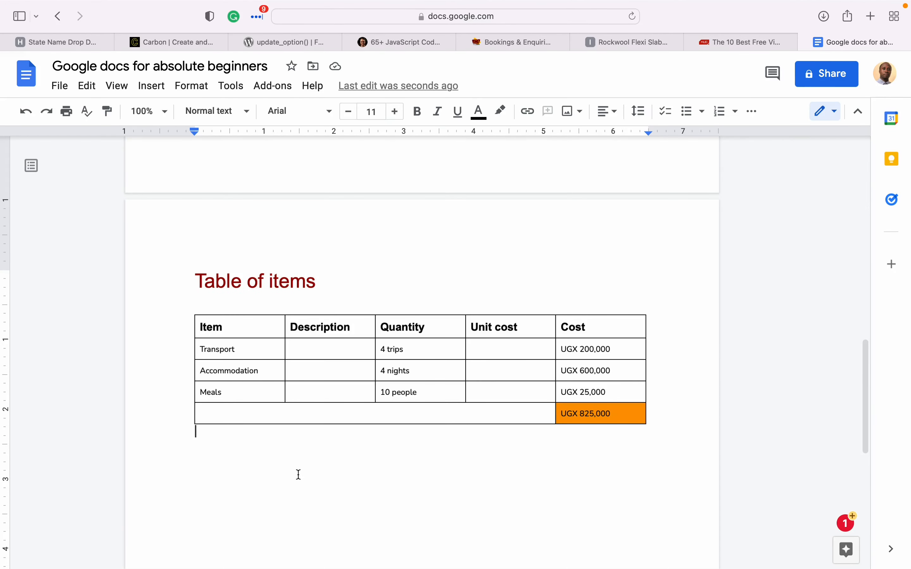
scroll(250, 468, down, 3)
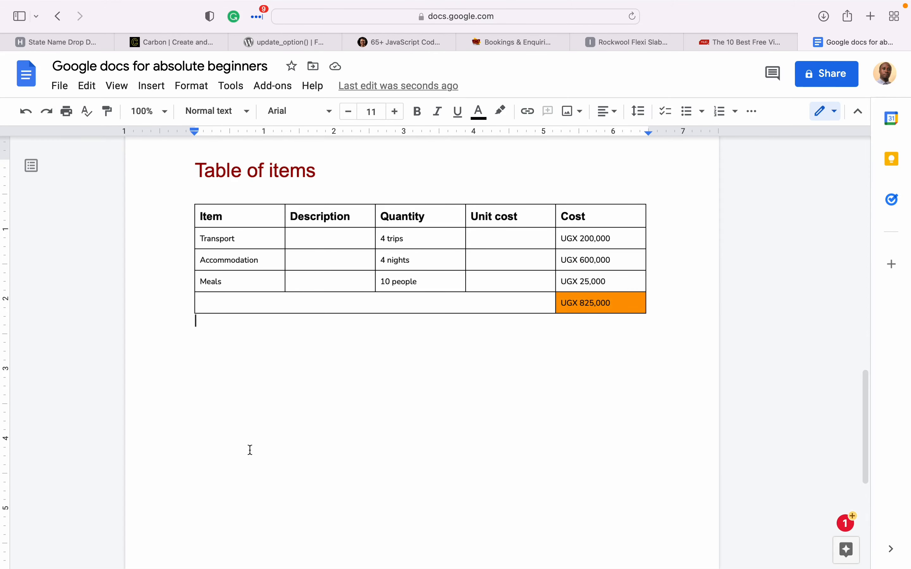
key(Return)
text(Images)
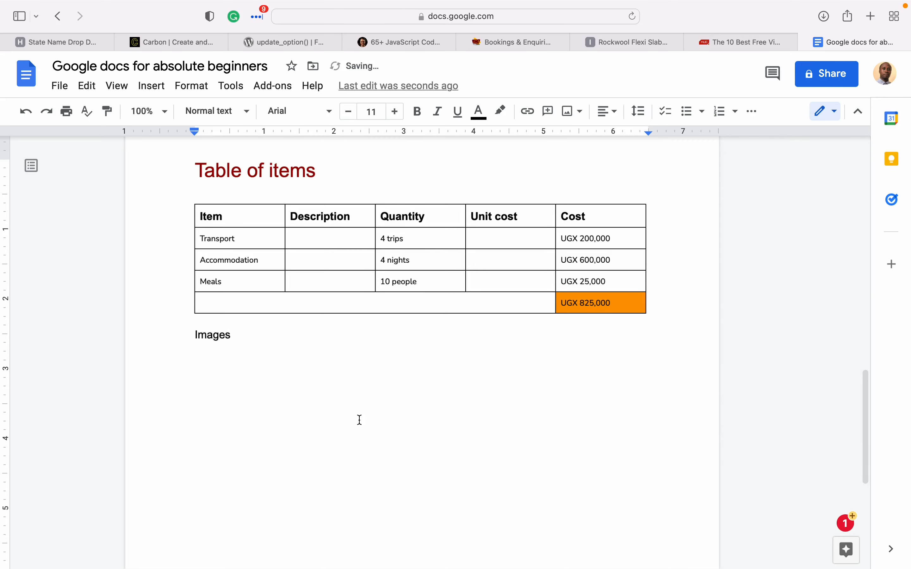
drag(265, 328, 187, 329)
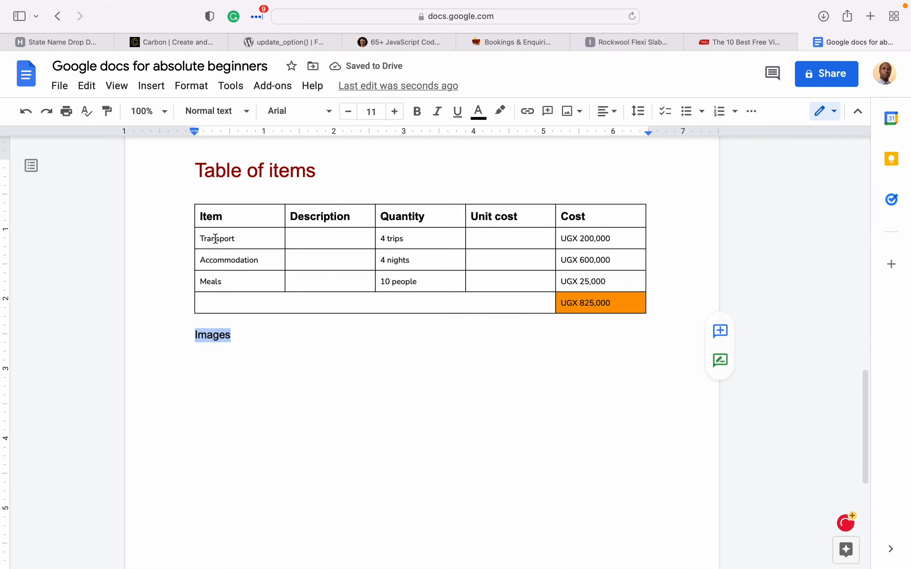
- Make 'Images' a Heading 1 and set its text colour to purple
click(247, 111)
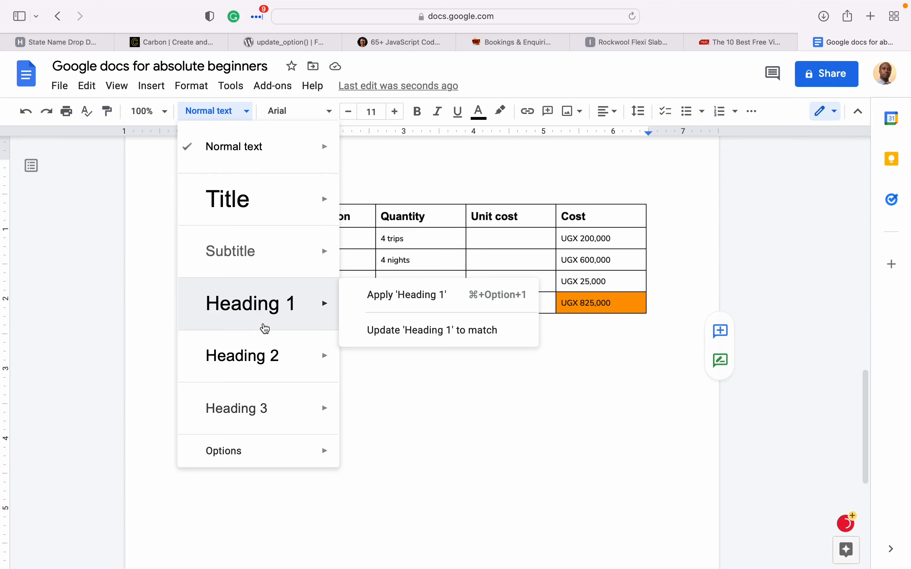
click(259, 304)
click(479, 111)
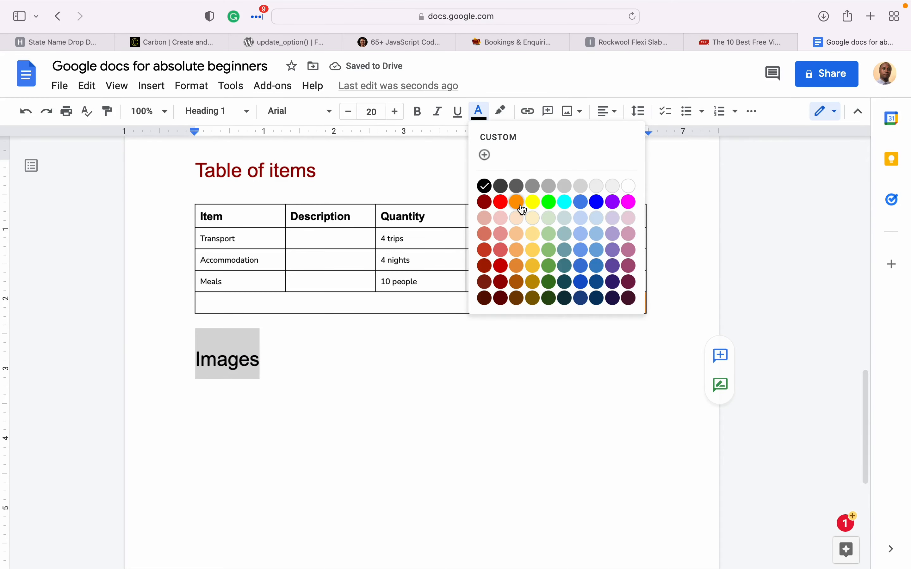
click(548, 203)
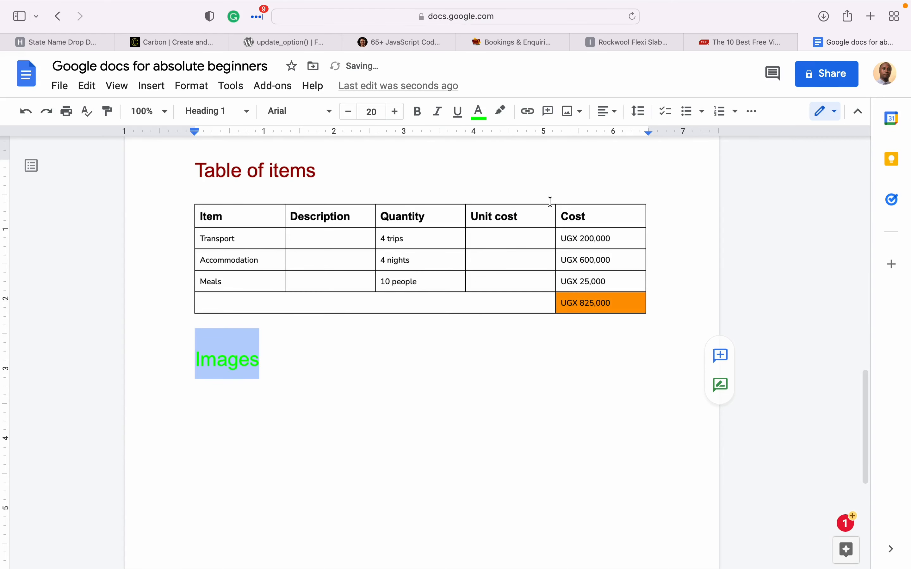
click(479, 111)
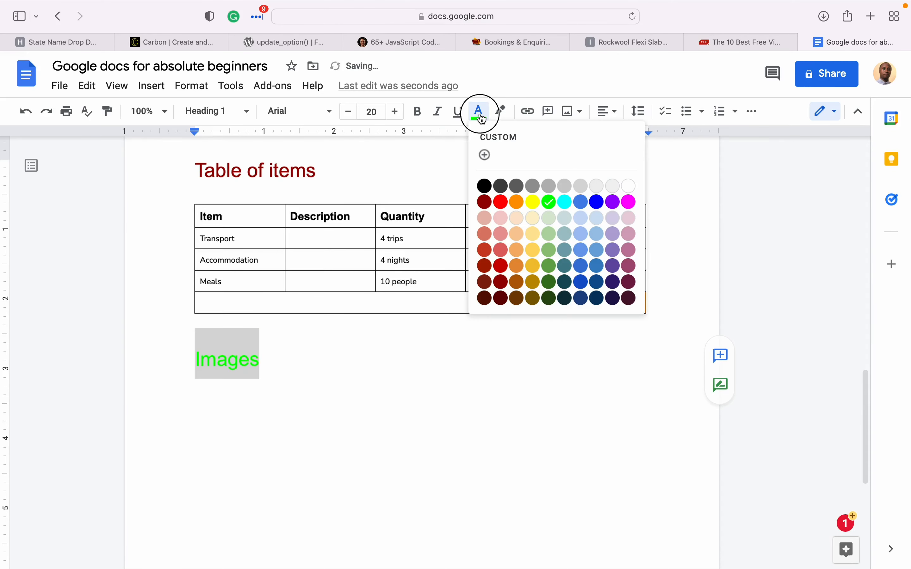
click(581, 265)
click(322, 397)
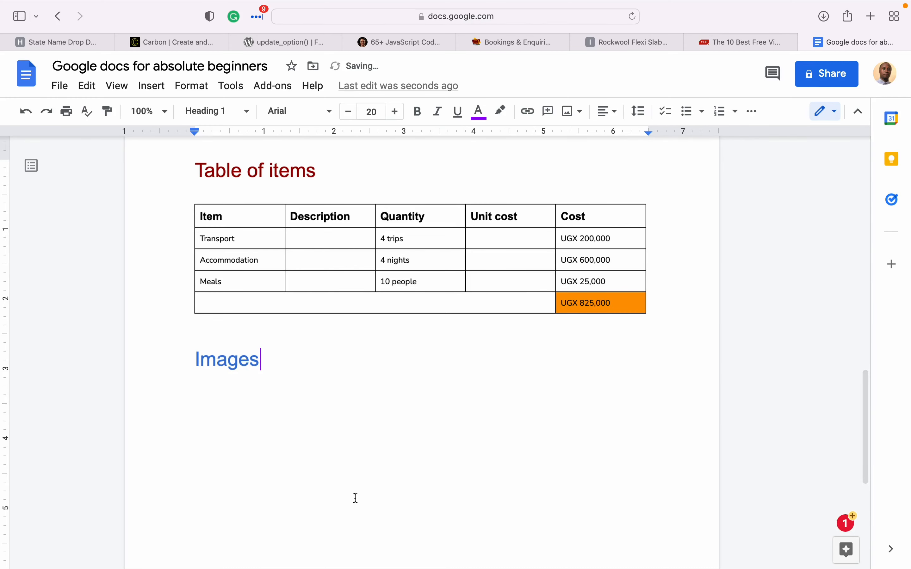
key(super+shift+Left)
click(479, 111)
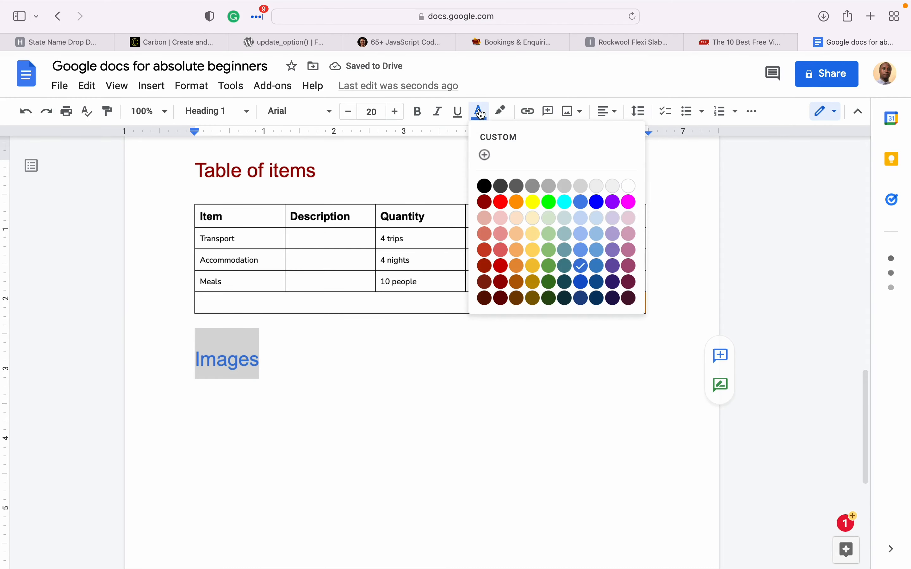
click(613, 203)
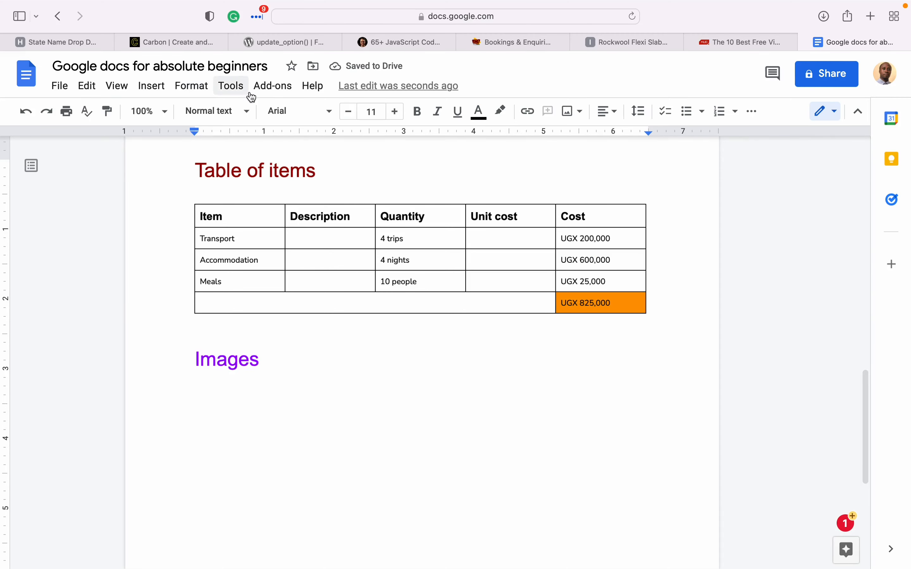
- Insert a snow-capped peak photo found by a web image search for 'mountain rwenzori'
click(150, 87)
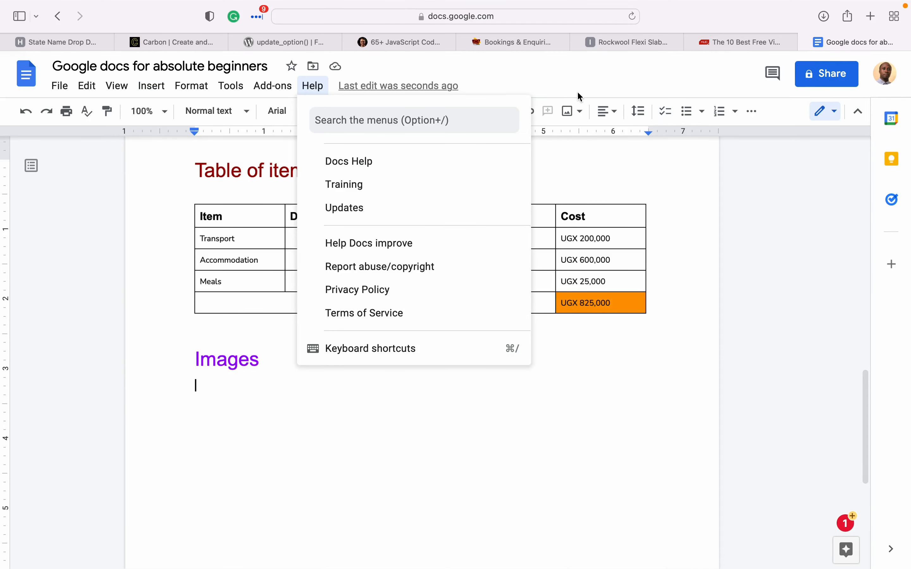
click(576, 84)
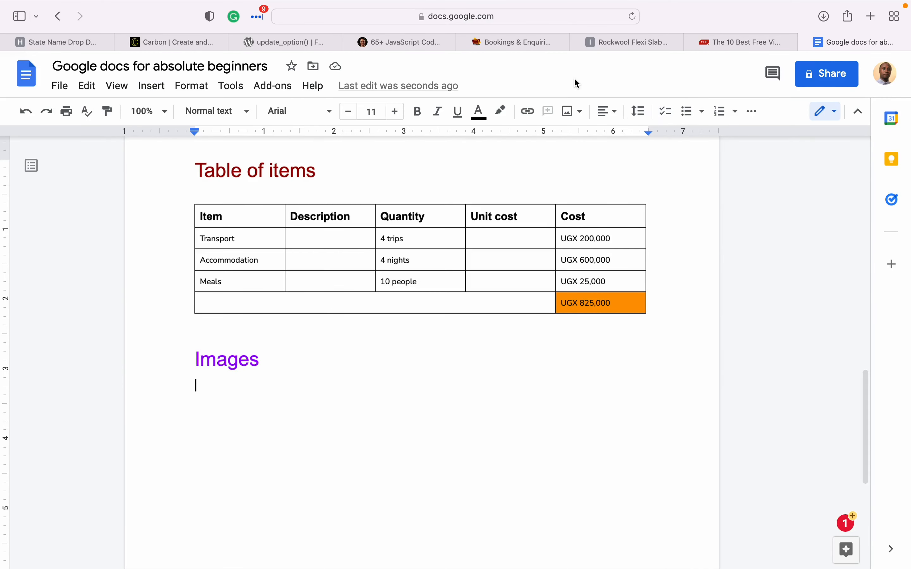
click(575, 113)
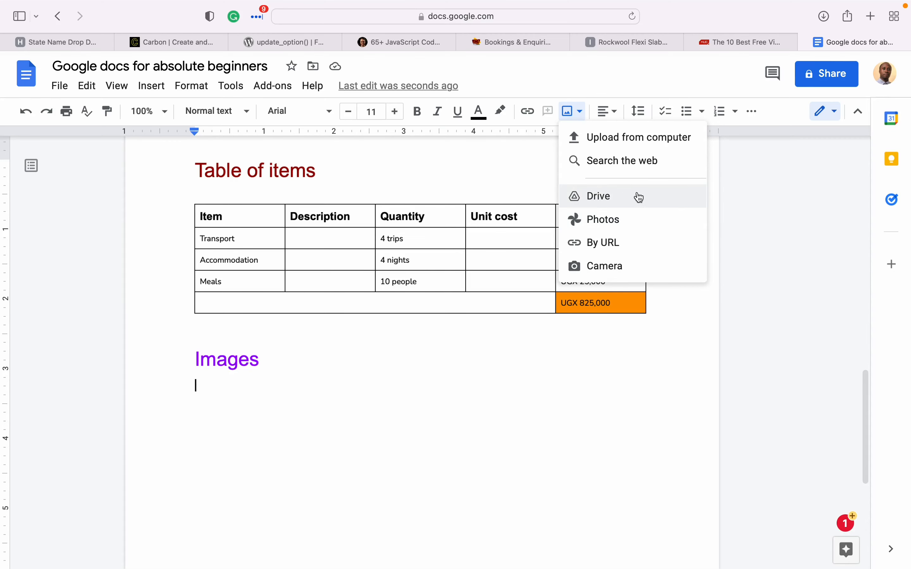
click(618, 166)
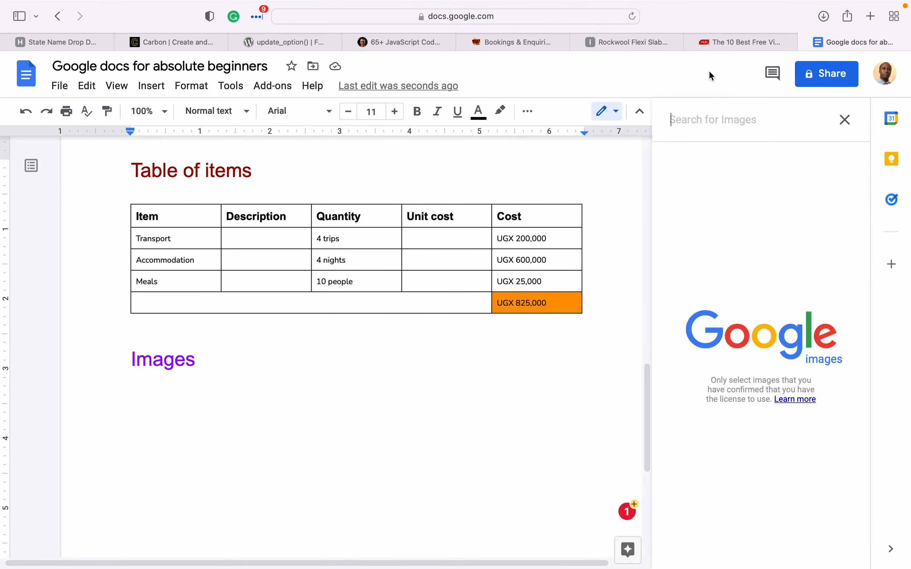
text(Mou)
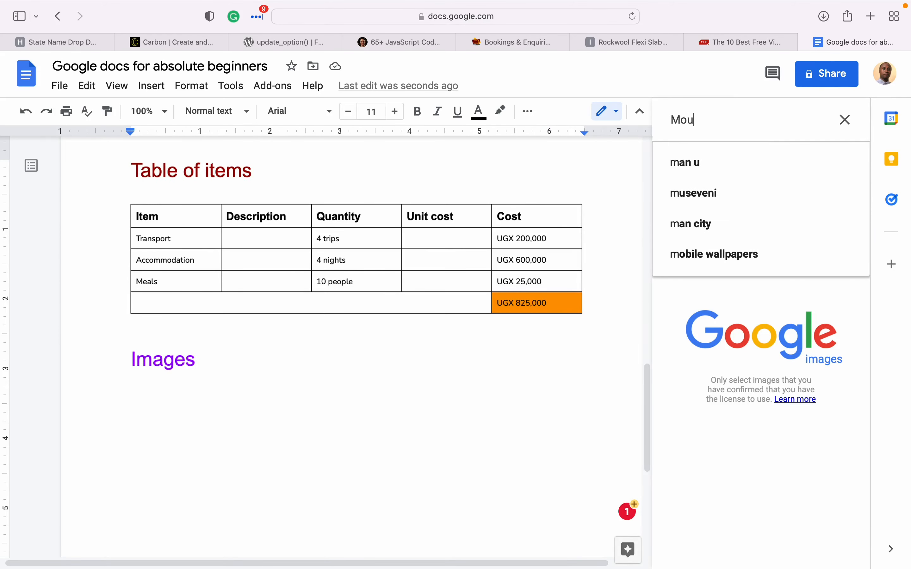
text(ntains)
key(BackSpace)
text(Rwo)
key(BackSpace)
text(enzioir)
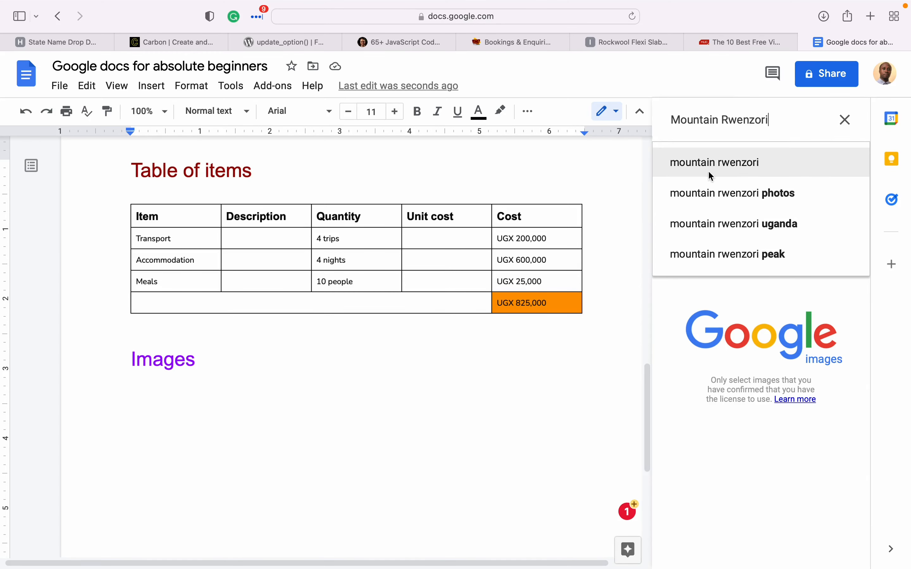
click(708, 168)
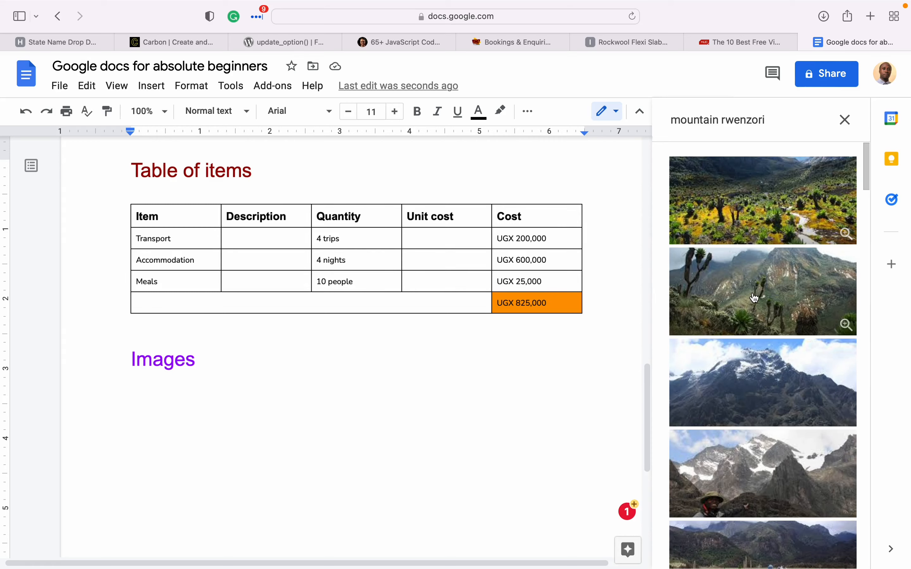
click(760, 360)
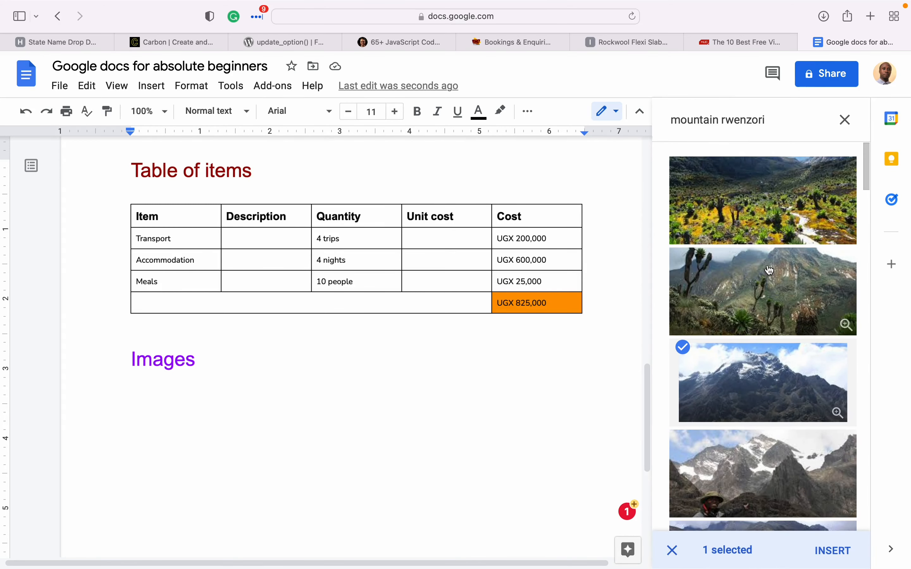
click(831, 553)
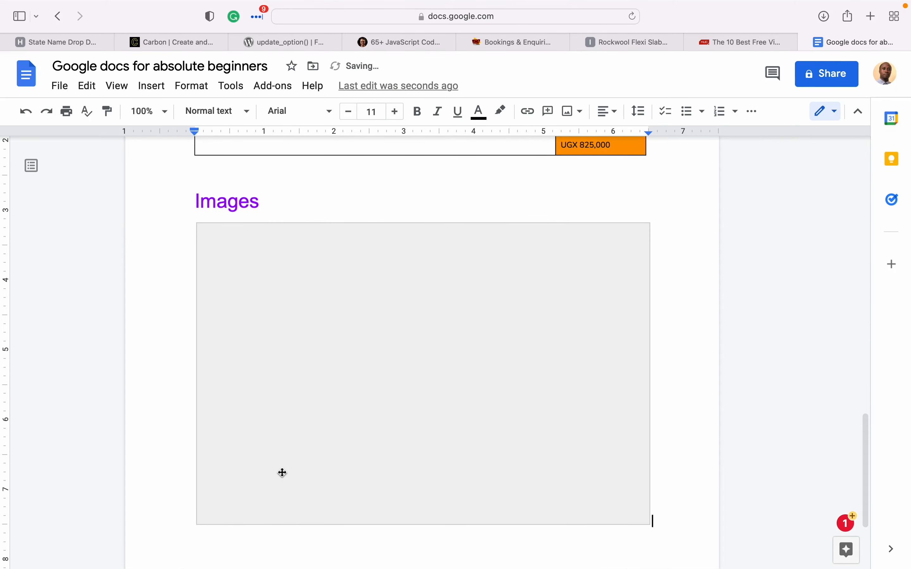
- Shrink the Rwenzori photo under Images to a smaller, roughly square size
click(307, 336)
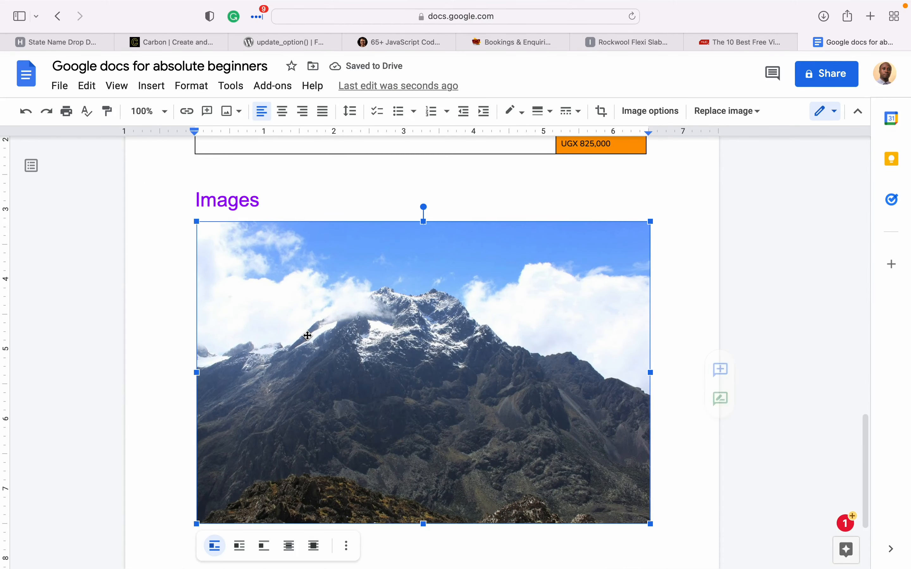
scroll(473, 389, down, 1)
scroll(472, 389, down, 2)
scroll(473, 389, up, 2)
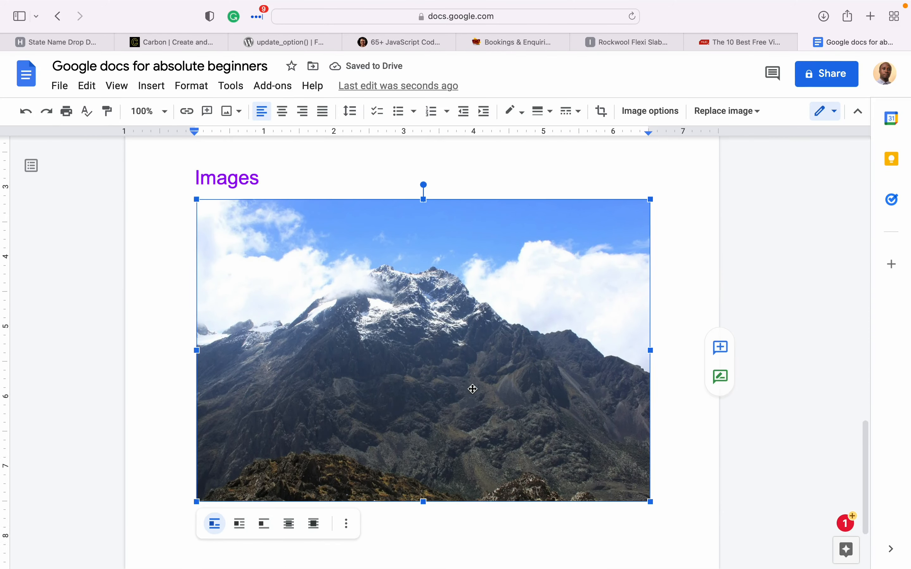
scroll(473, 390, down, 1)
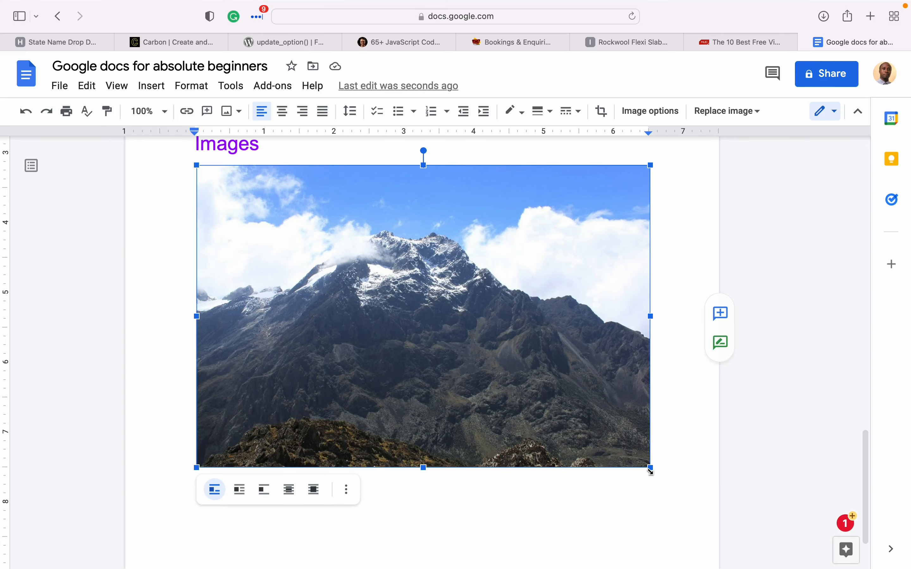
drag(651, 470, 393, 368)
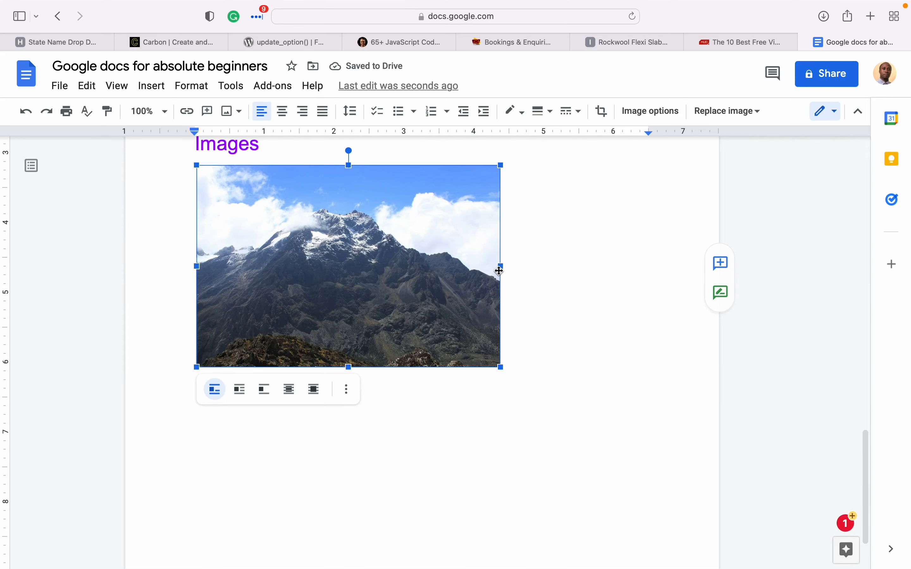
drag(501, 267, 573, 275)
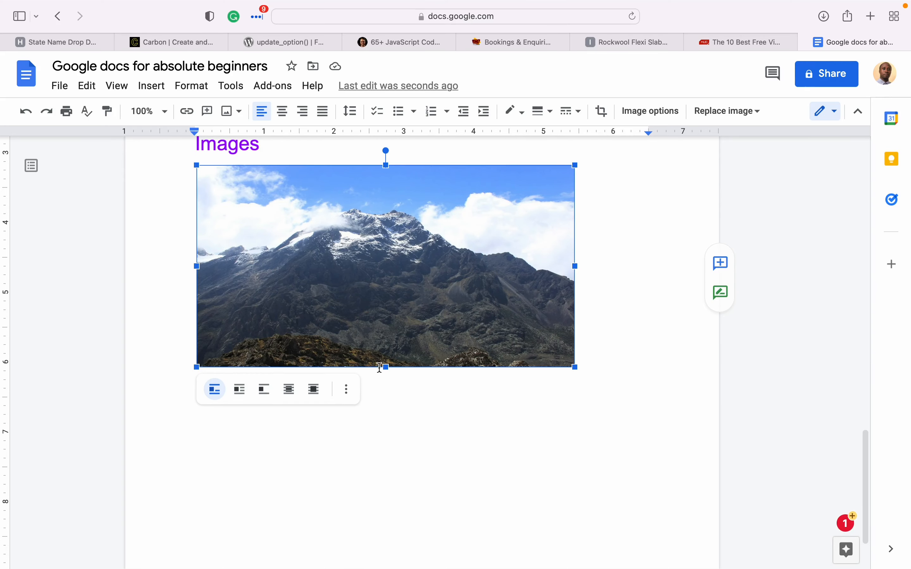
click(388, 367)
drag(386, 368, 399, 511)
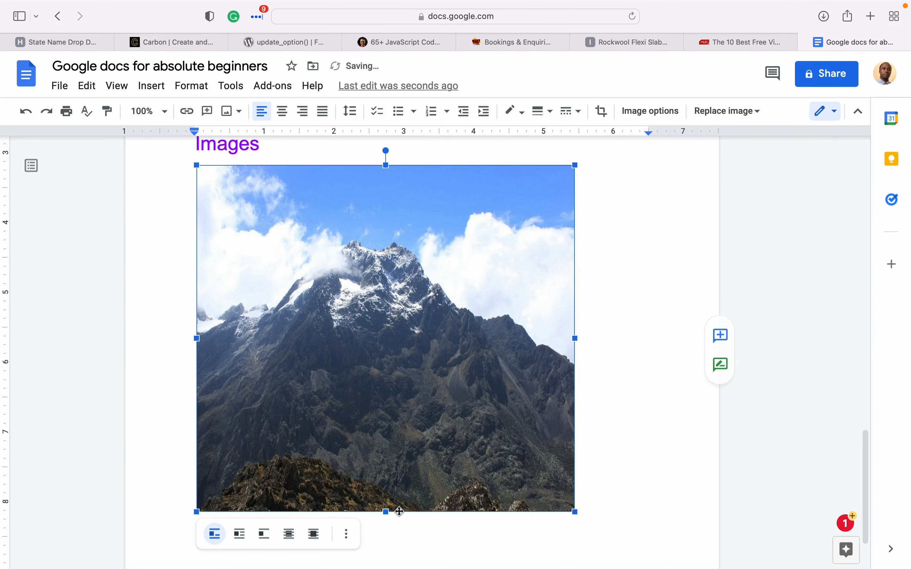
drag(575, 512, 430, 370)
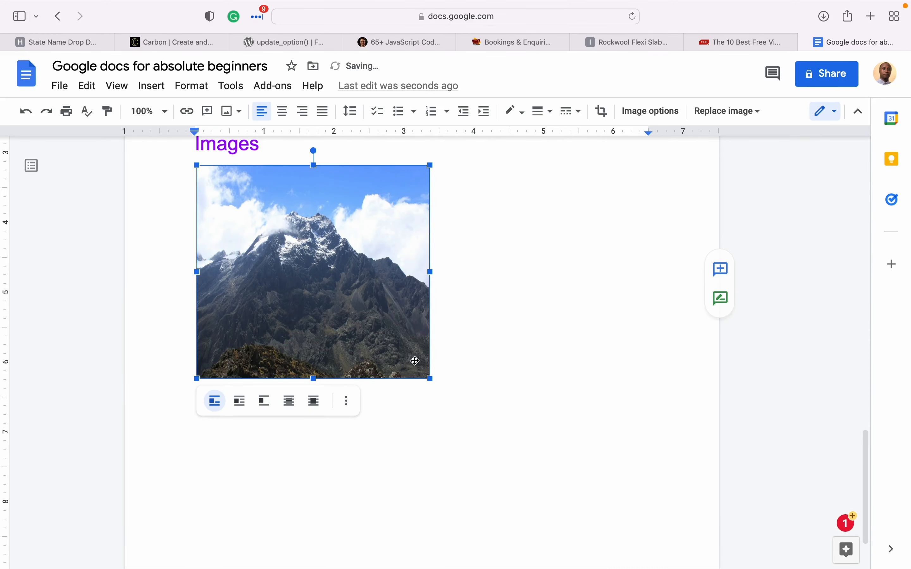
- Add an empty line right after the Rwenzori photo
click(455, 307)
click(203, 287)
click(456, 311)
key(Return)
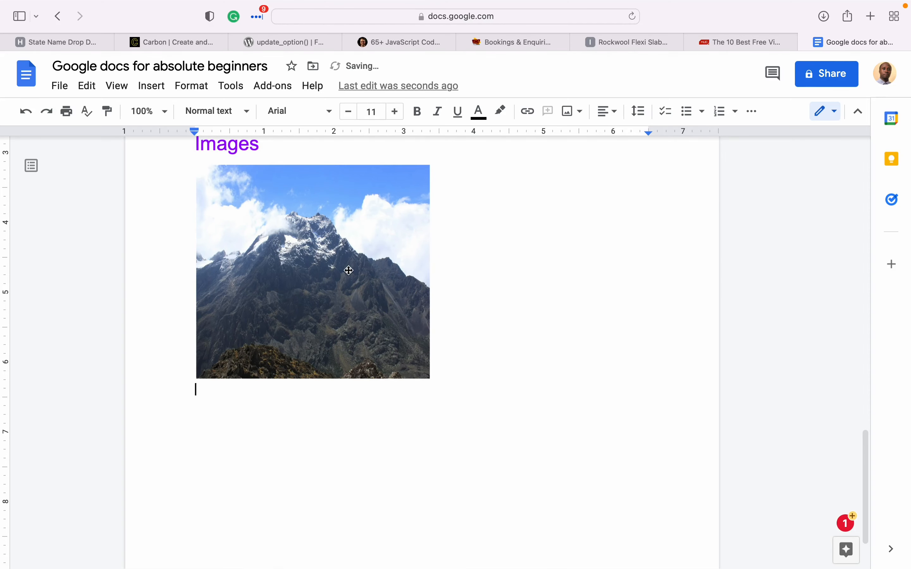
- Search the web for 'Mountain Elgon' images and insert the photo of two hikers on a cliff
click(569, 112)
click(634, 161)
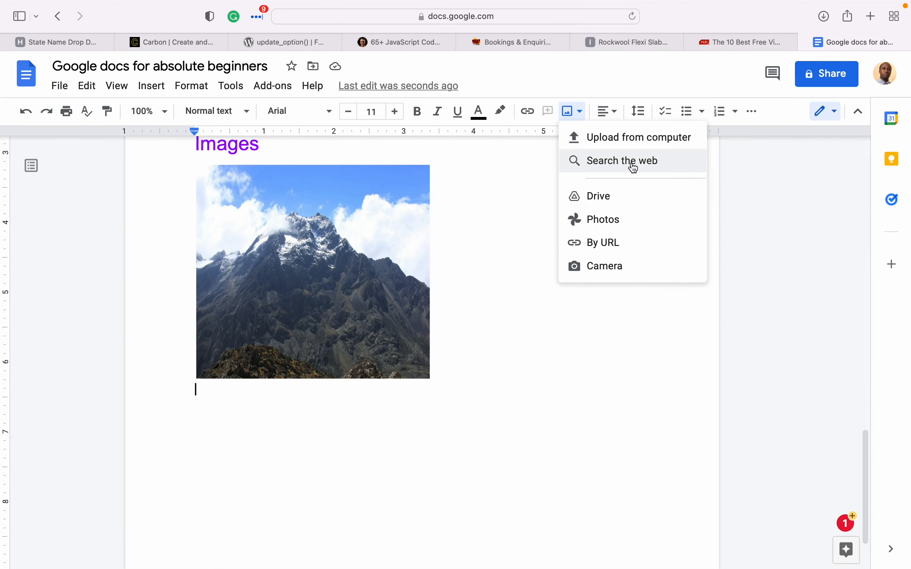
click(747, 129)
double_click(747, 128)
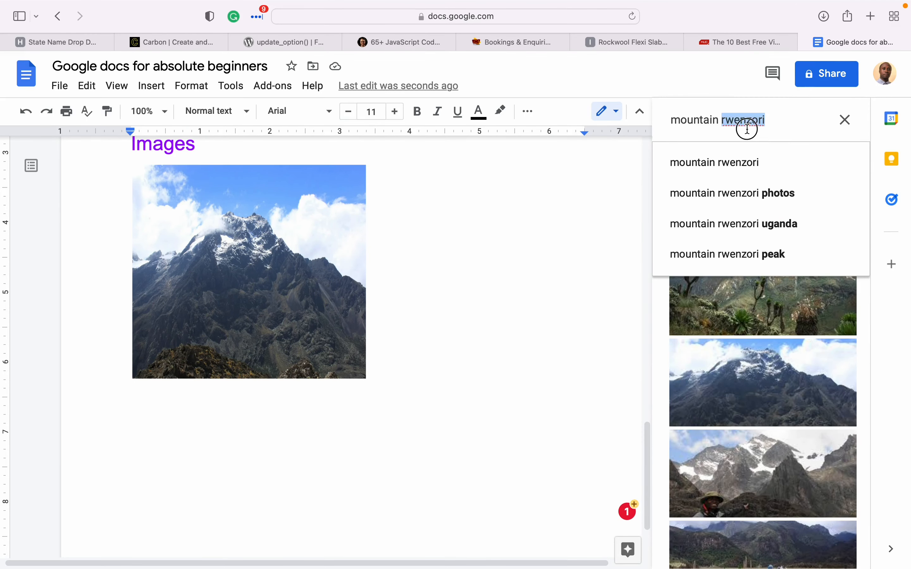
triple_click(748, 129)
text(Mount)
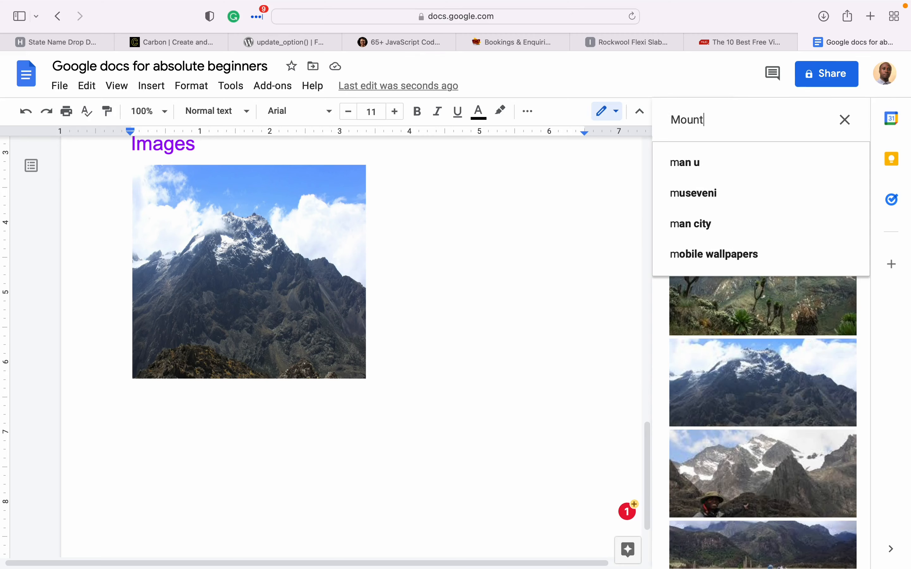
text(ain Elgon)
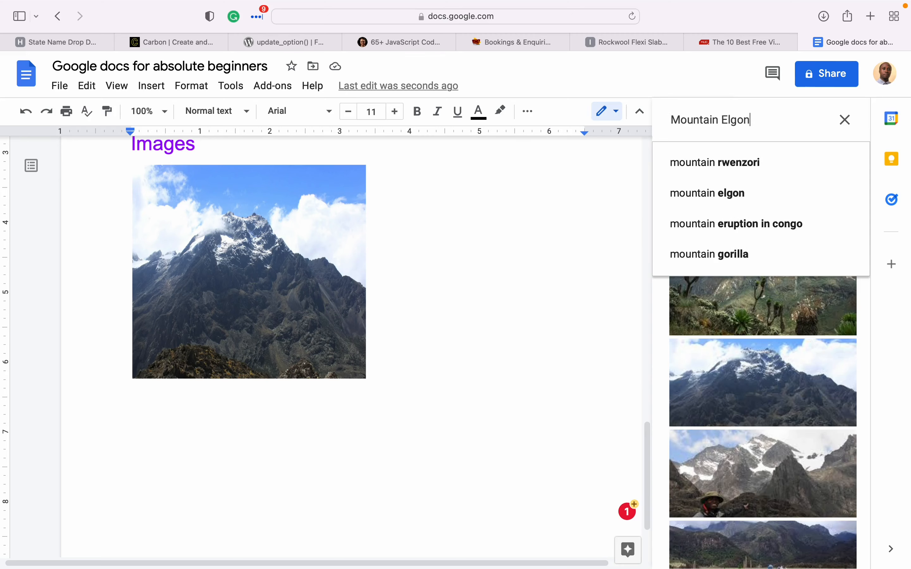
key(Return)
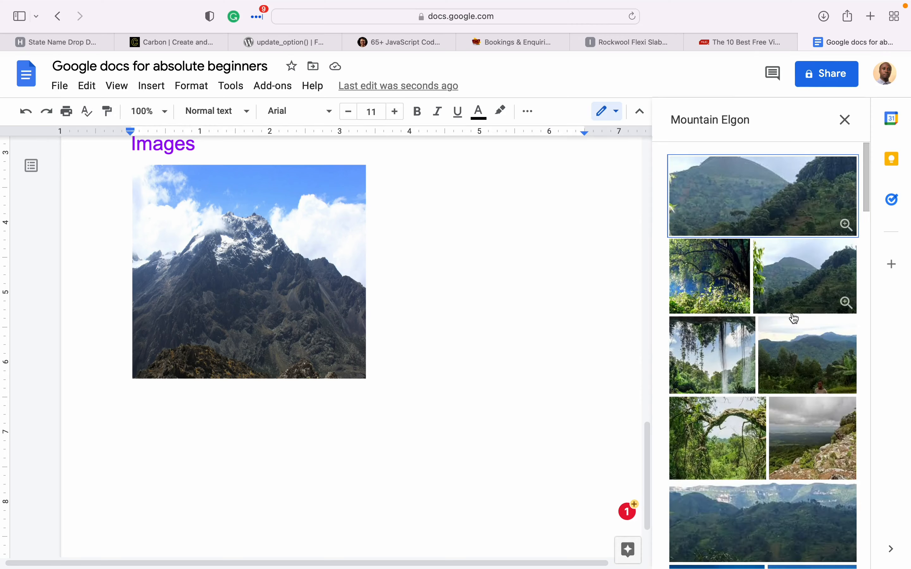
scroll(777, 463, down, 10)
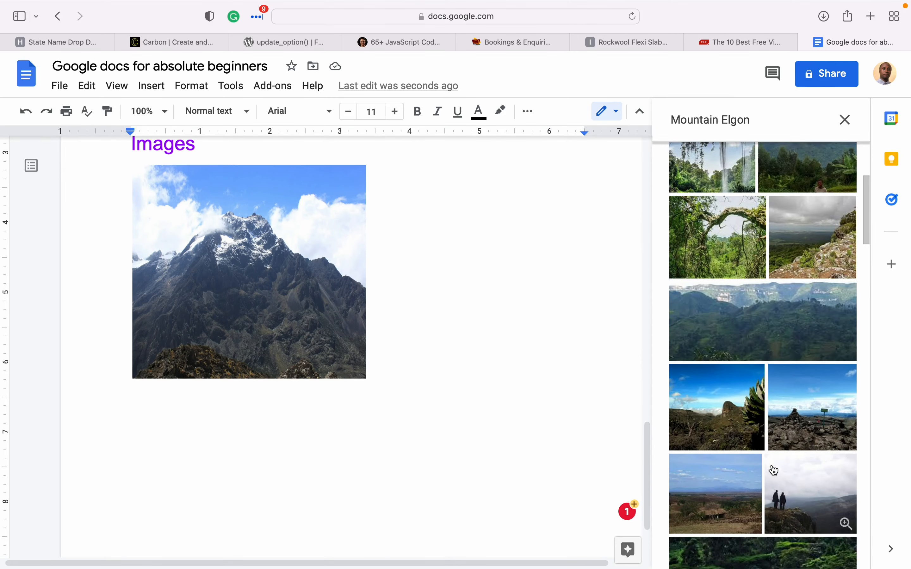
scroll(774, 471, down, 2)
scroll(774, 470, up, 4)
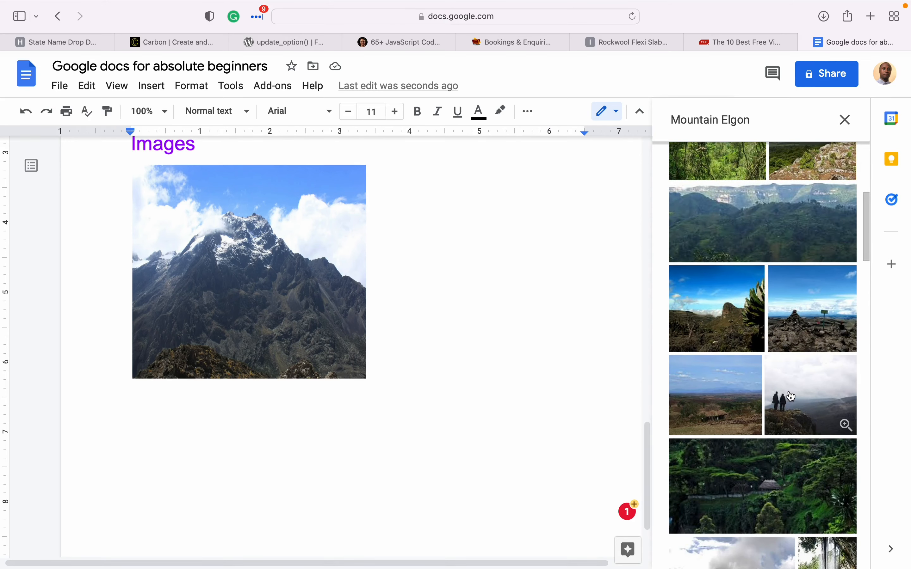
click(792, 396)
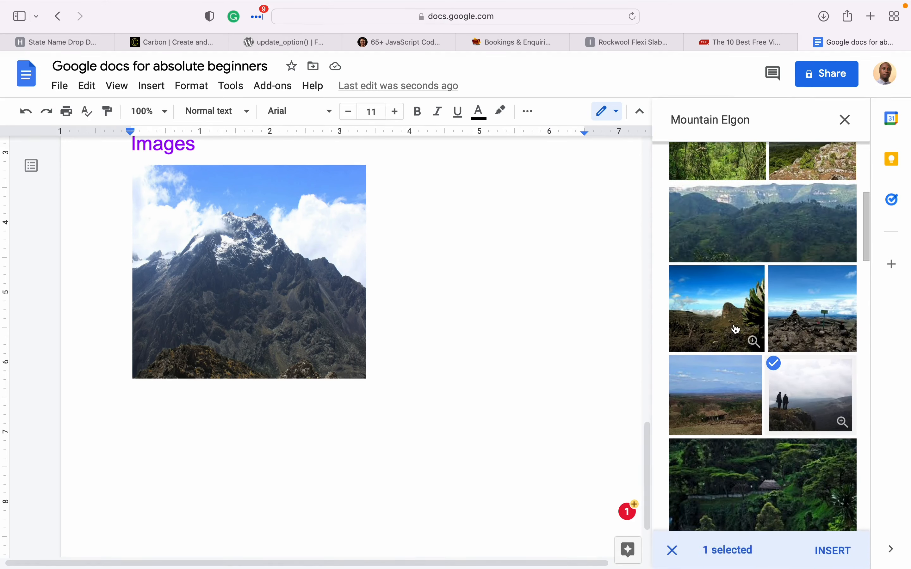
click(838, 551)
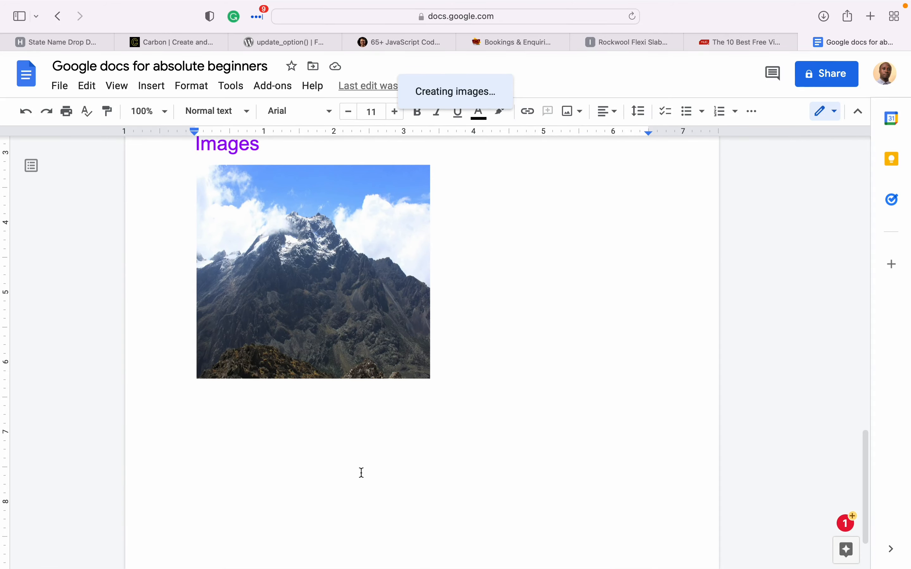
- Shrink the hikers photo to the Rwenzori photo's width, directly beneath it
scroll(425, 349, up, 5)
scroll(424, 351, up, 5)
scroll(425, 351, down, 12)
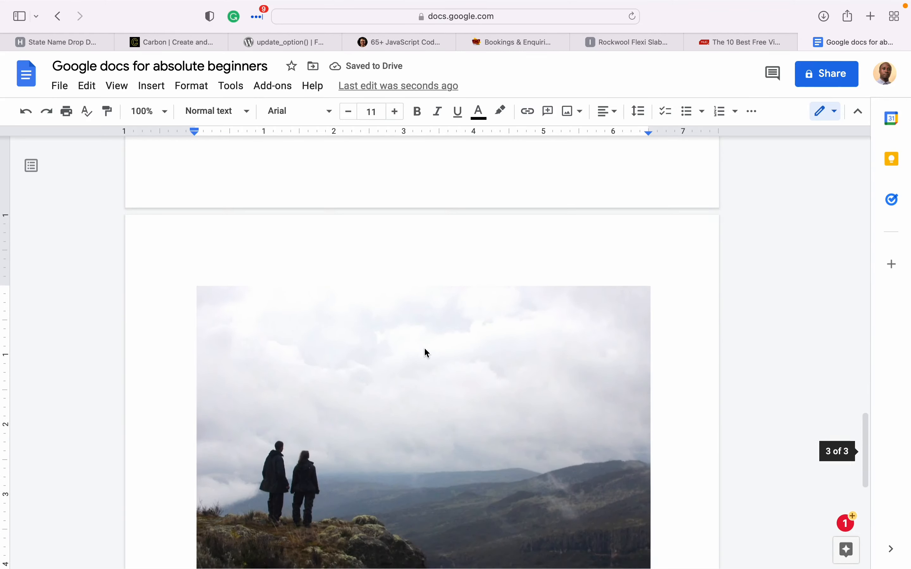
scroll(424, 347, up, 10)
scroll(425, 349, up, 20)
scroll(426, 349, down, 20)
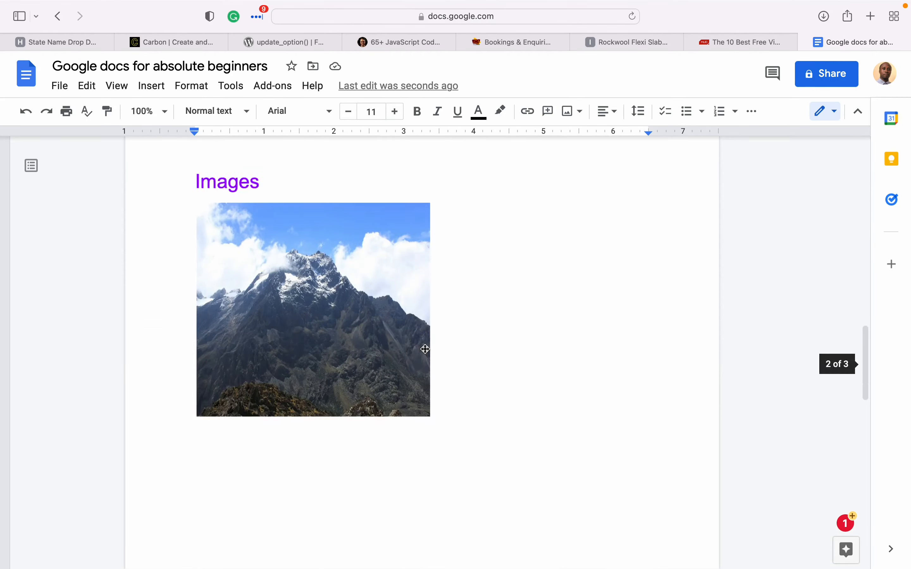
scroll(425, 349, down, 10)
scroll(425, 350, up, 3)
scroll(425, 348, down, 1)
click(420, 413)
scroll(419, 413, up, 5)
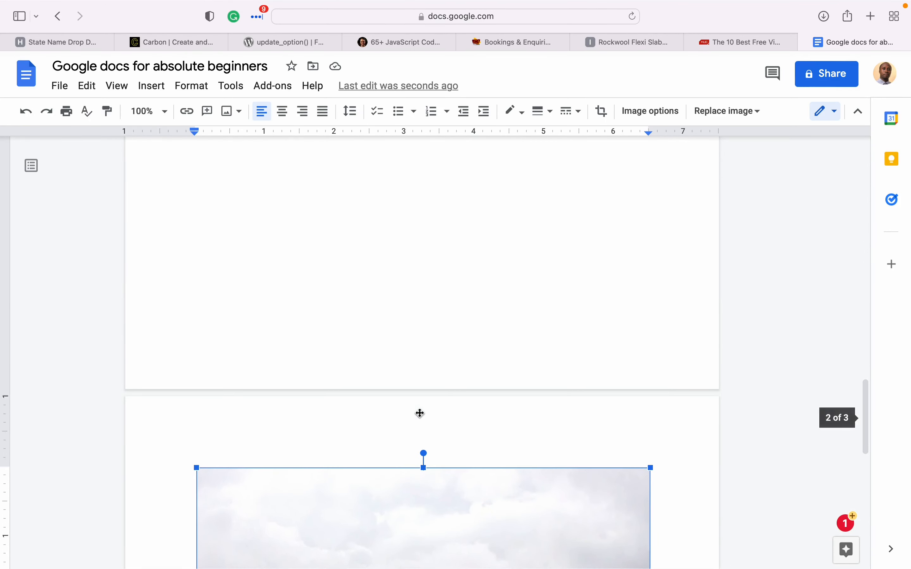
scroll(419, 413, down, 5)
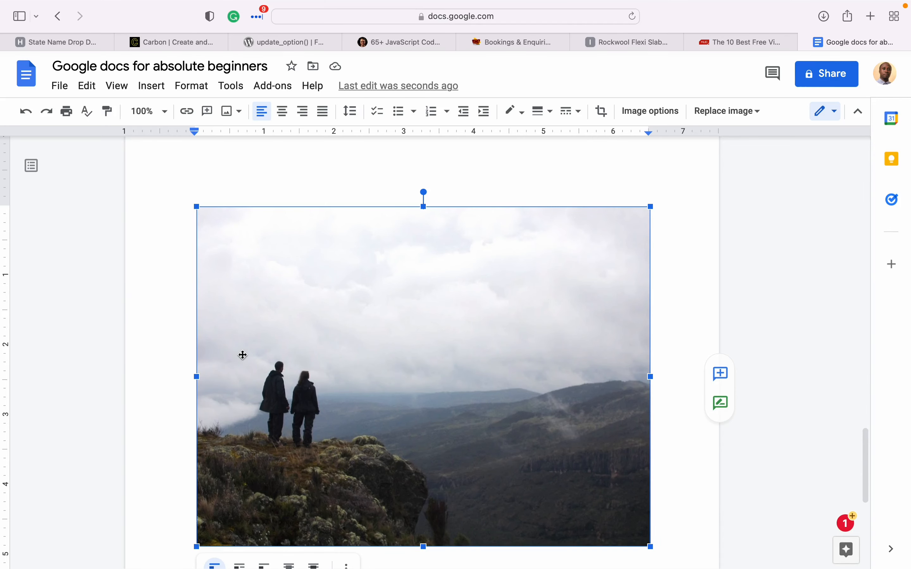
scroll(242, 356, down, 5)
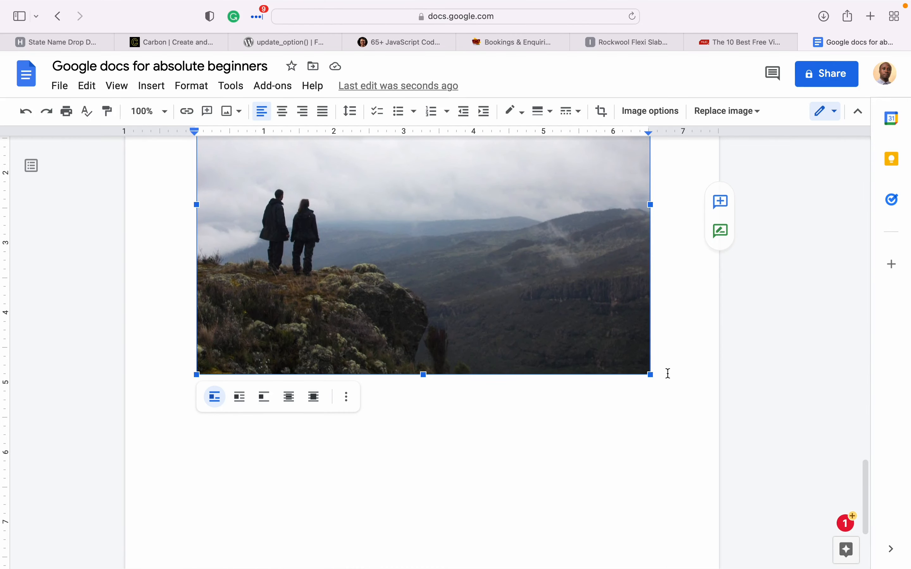
drag(650, 374, 406, 208)
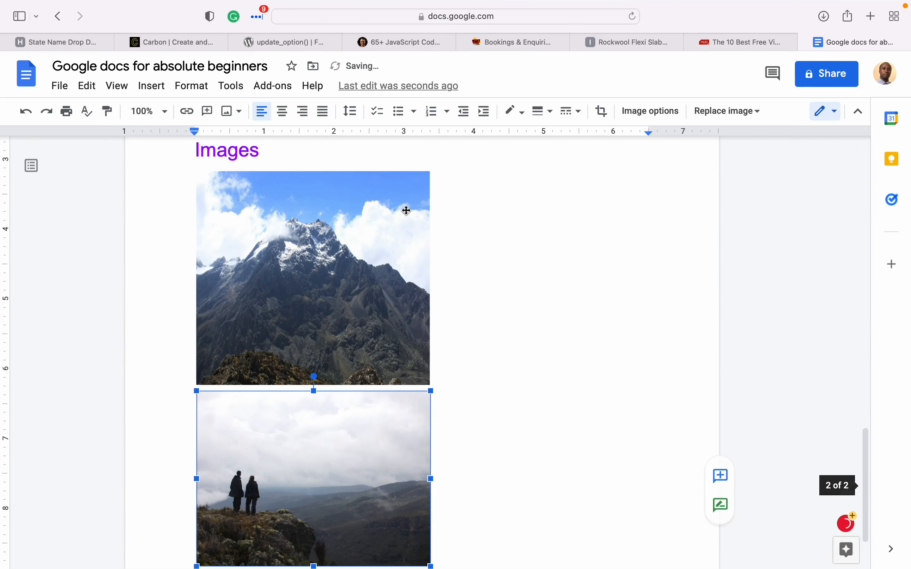
click(476, 406)
click(324, 437)
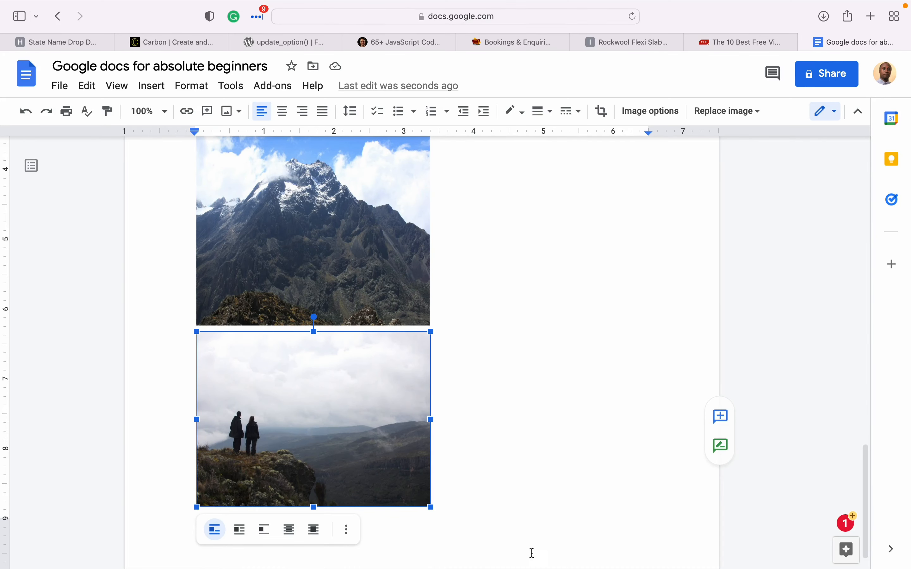
scroll(535, 553, down, 1)
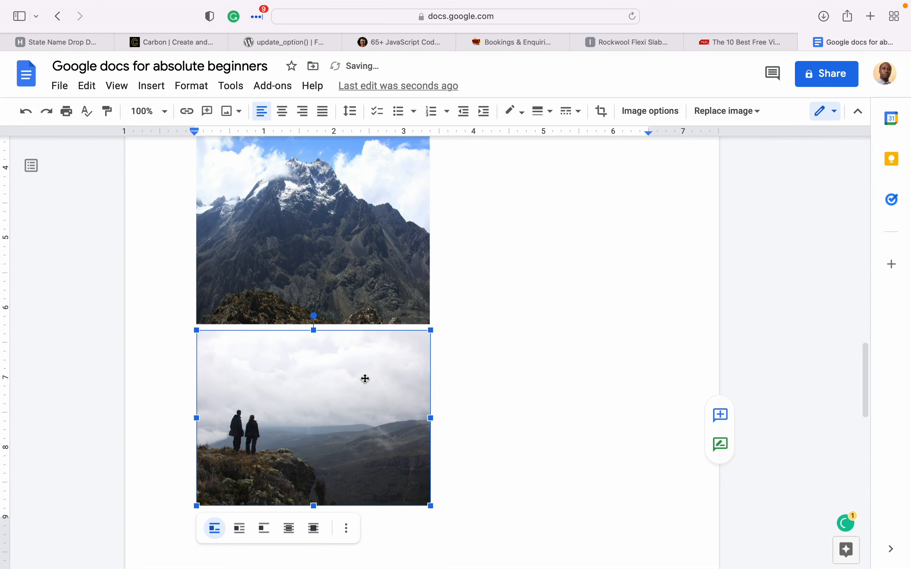
- Move the Rwenzori photo up beside the hikers photo under Images
drag(364, 379, 376, 247)
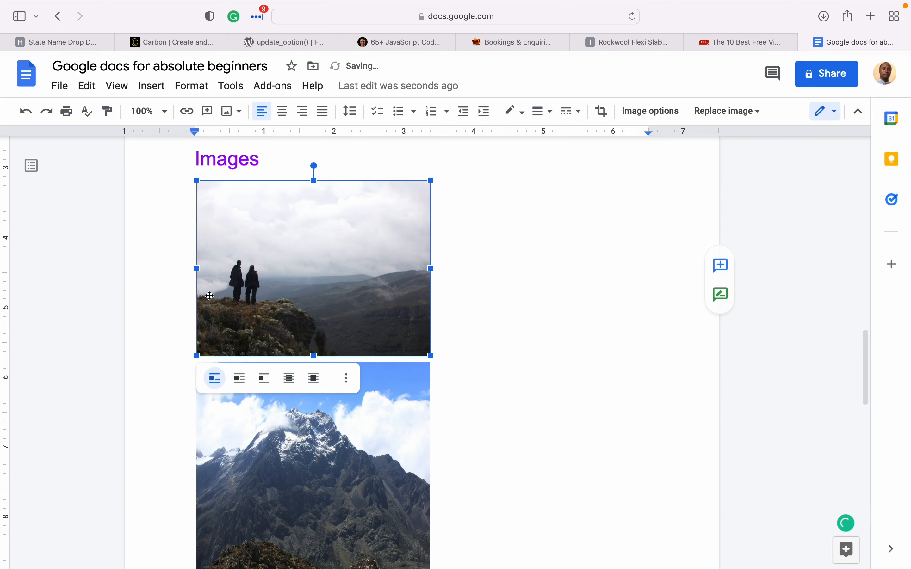
click(372, 425)
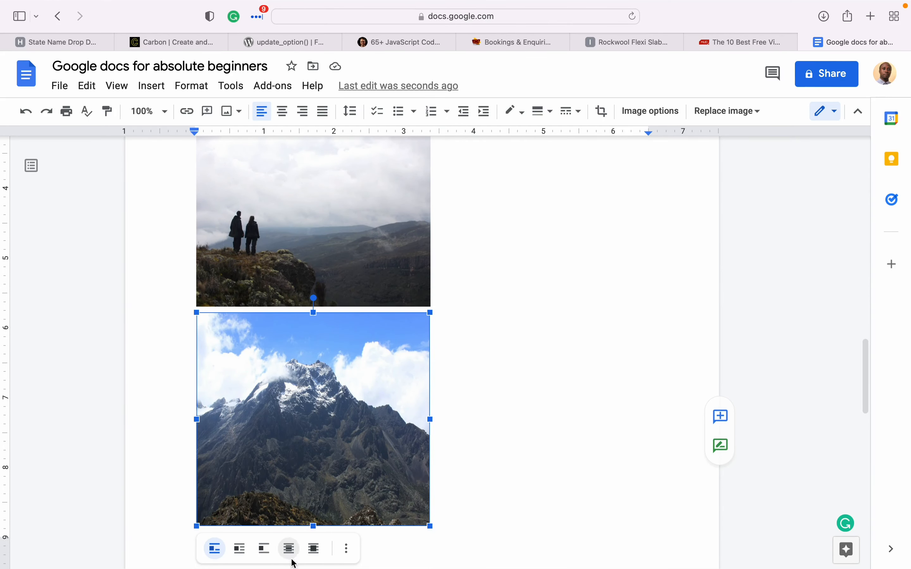
scroll(291, 561, down, 3)
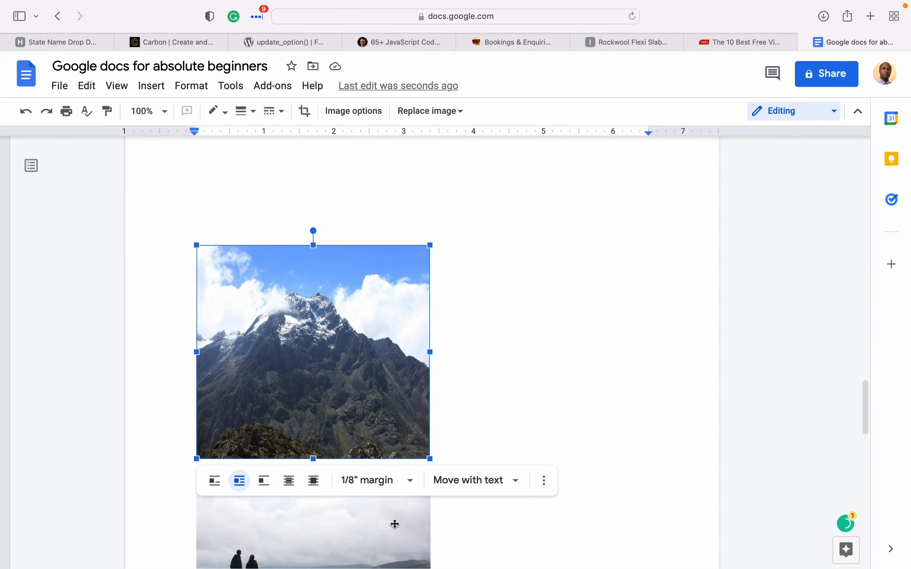
scroll(409, 557, down, 3)
click(395, 490)
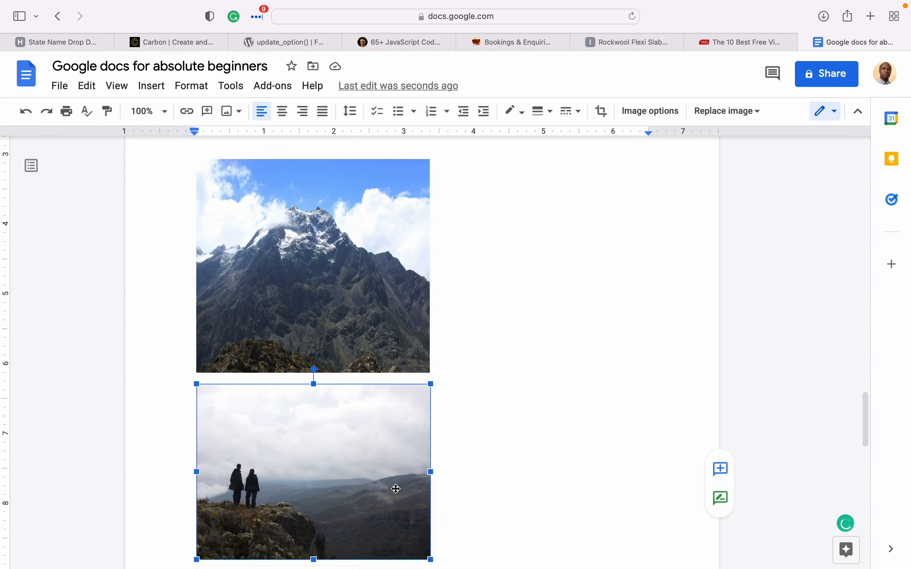
click(378, 268)
drag(378, 269, 637, 441)
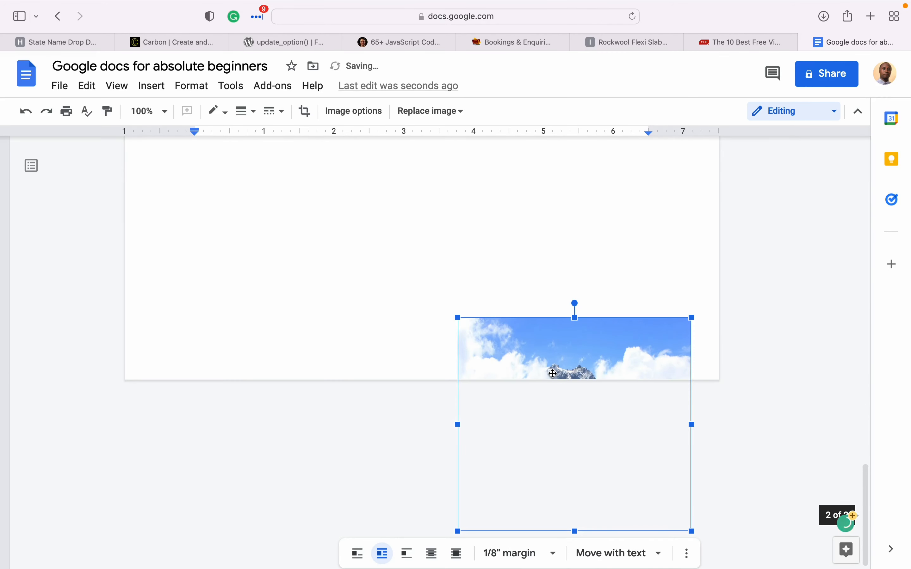
scroll(553, 373, down, 4)
scroll(553, 373, up, 2)
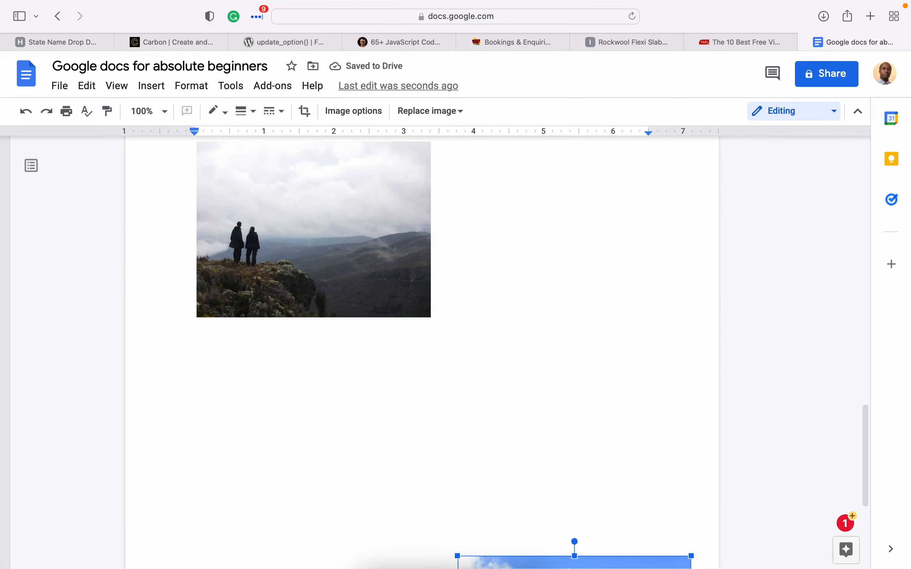
drag(586, 565, 580, 430)
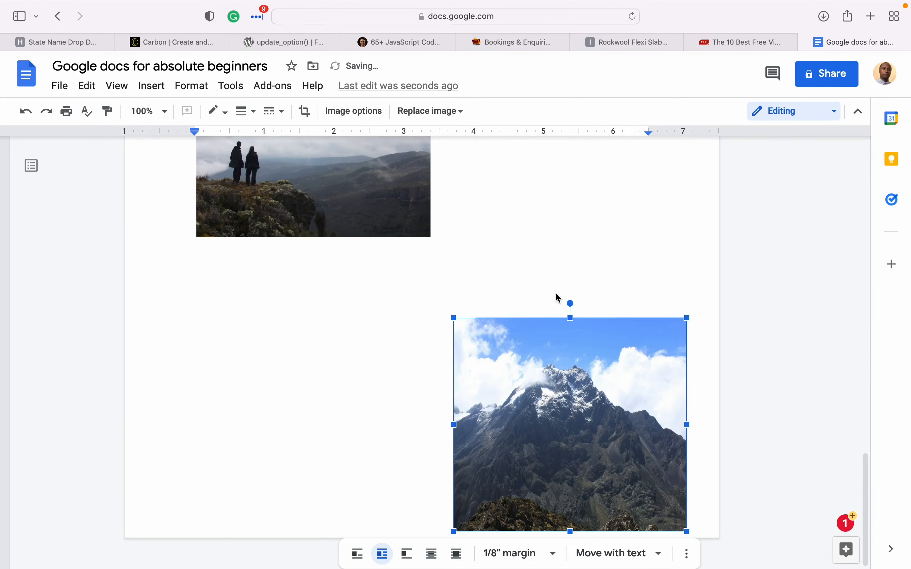
drag(549, 333, 548, 245)
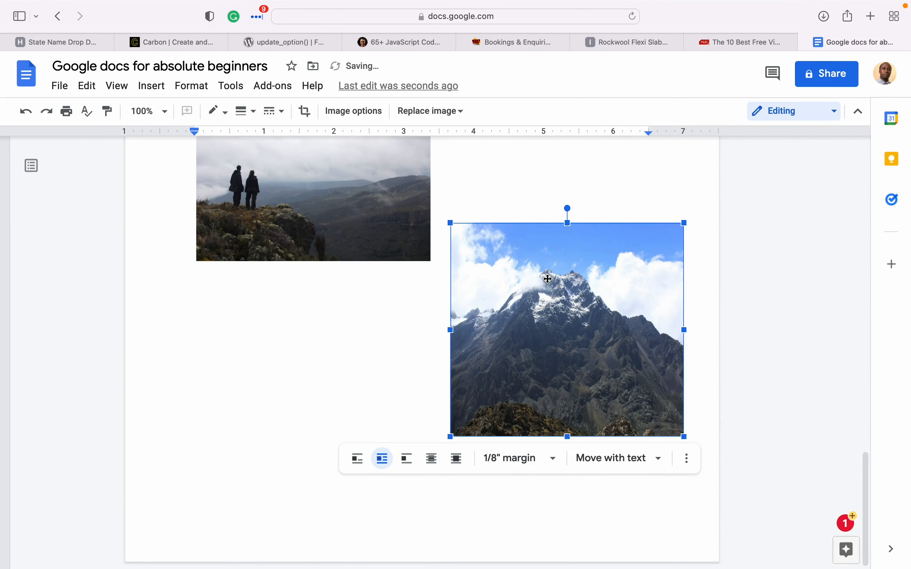
scroll(547, 276, up, 4)
scroll(552, 424, down, 2)
drag(551, 424, 548, 276)
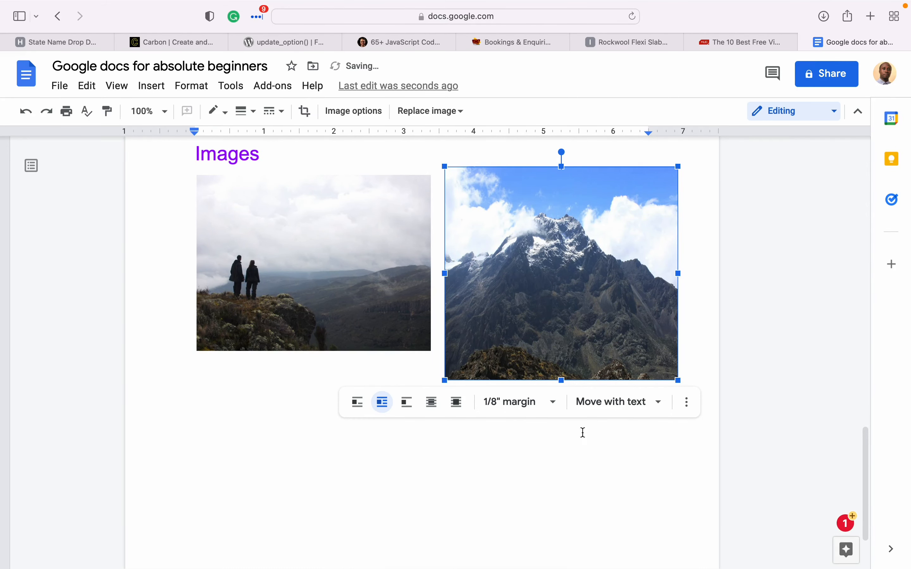
- Shrink and align the Rwenzori photo so both pictures share the same height
drag(681, 382, 643, 274)
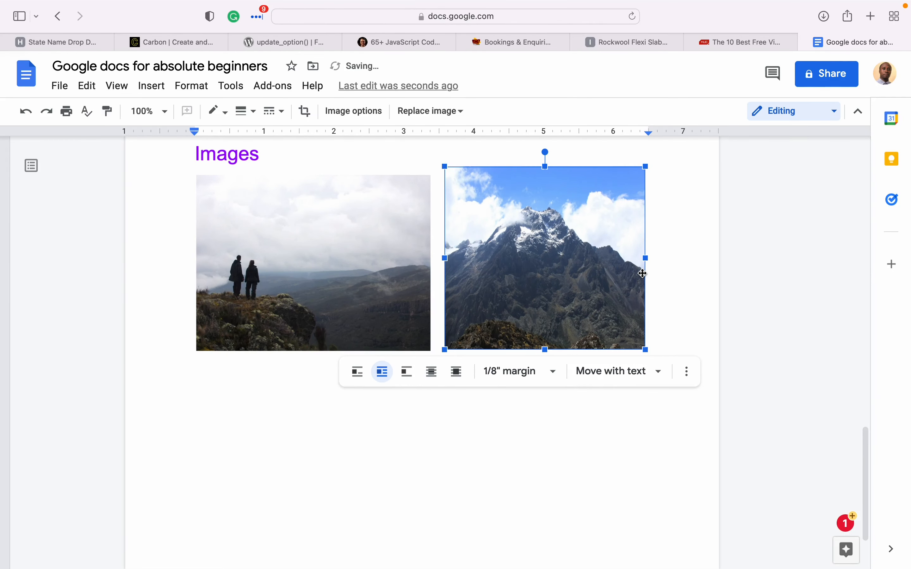
mouse_move(505, 264)
mouse_down()
mouse_move(503, 279)
mouse_move(512, 282)
mouse_up()
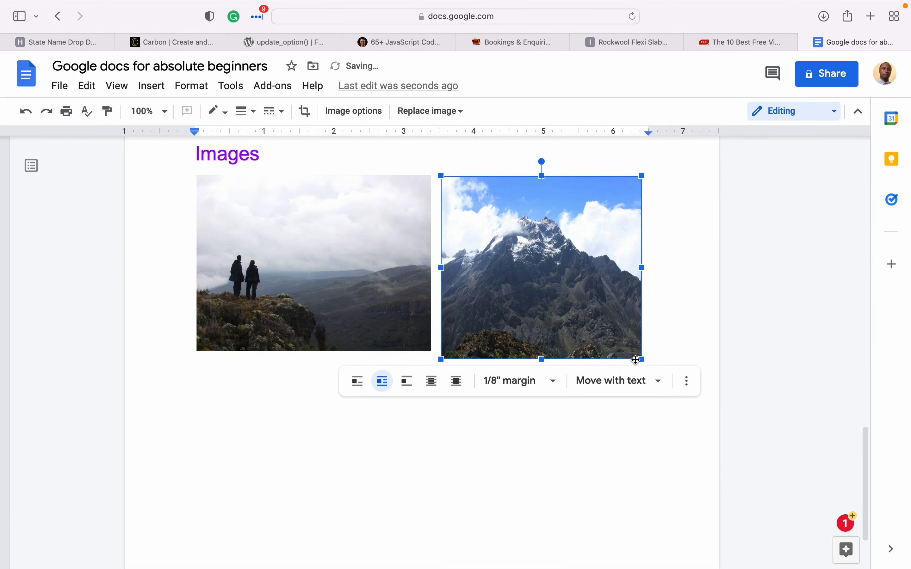
drag(642, 361, 631, 344)
click(638, 470)
click(353, 266)
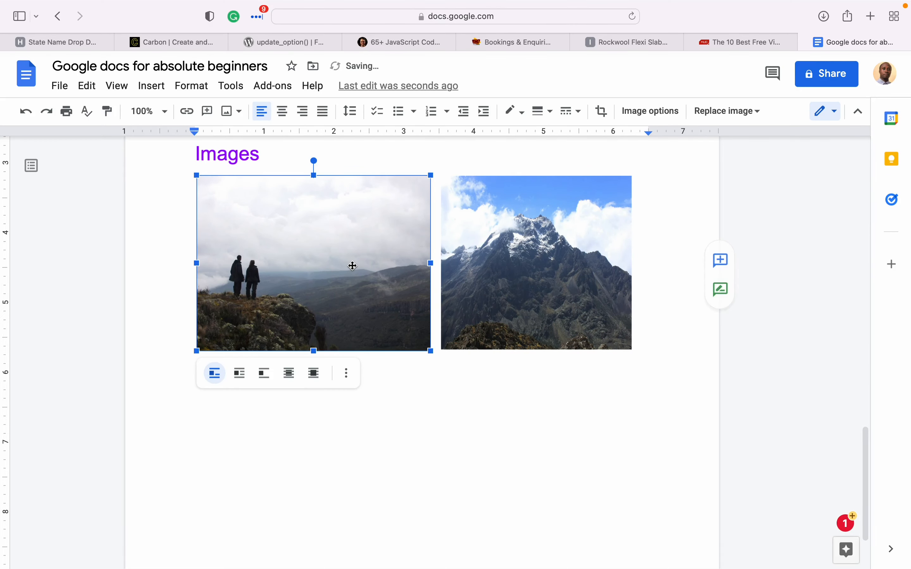
click(439, 388)
scroll(398, 285, down, 3)
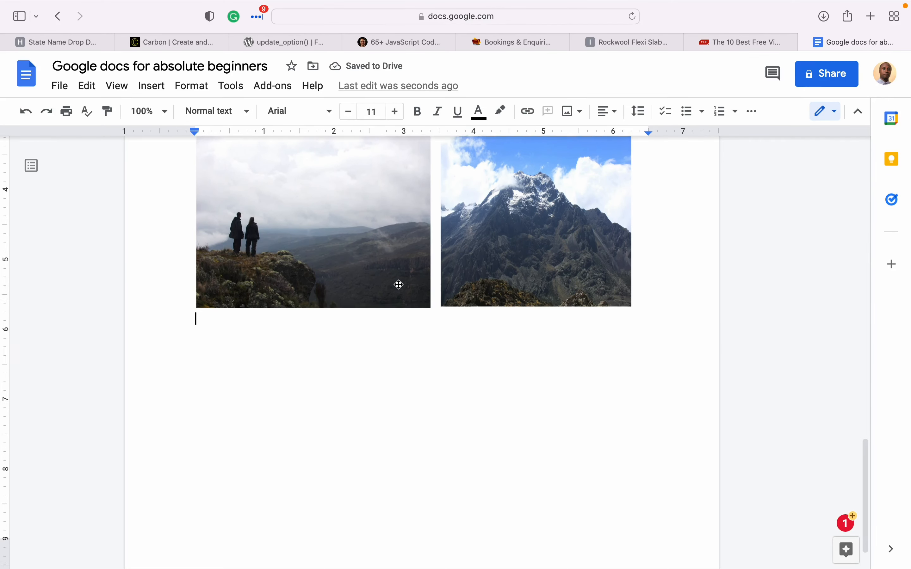
- Crop in the left and right sides of the Rwenzori photo
scroll(399, 283, up, 2)
click(541, 288)
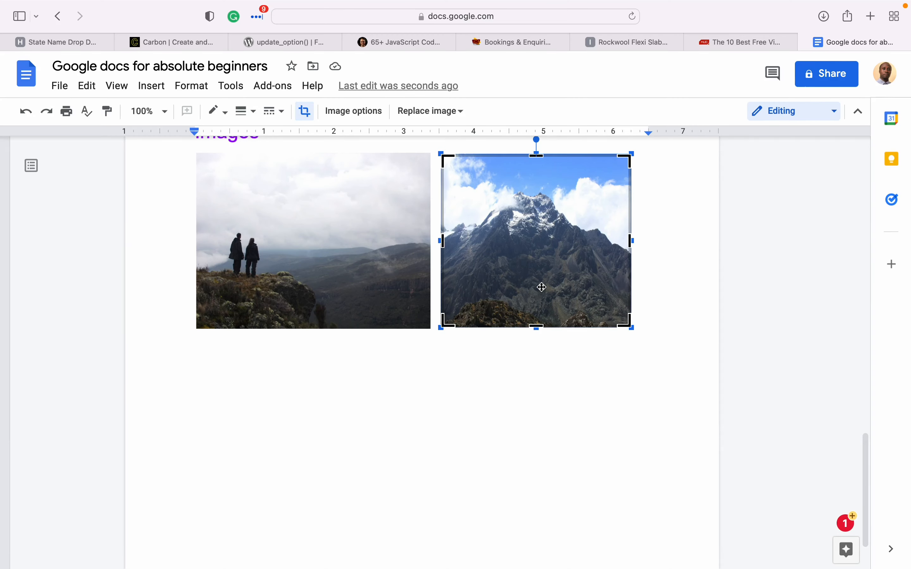
click(587, 334)
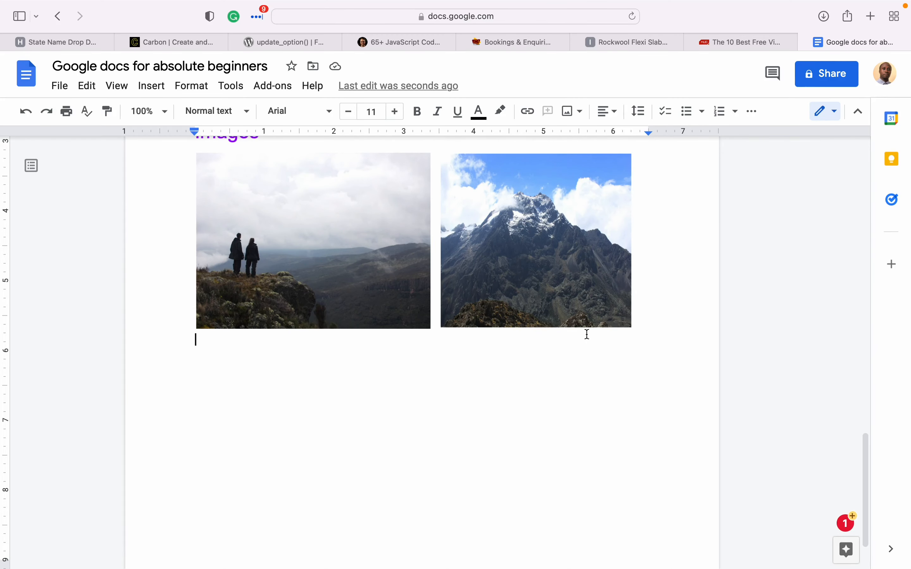
click(513, 258)
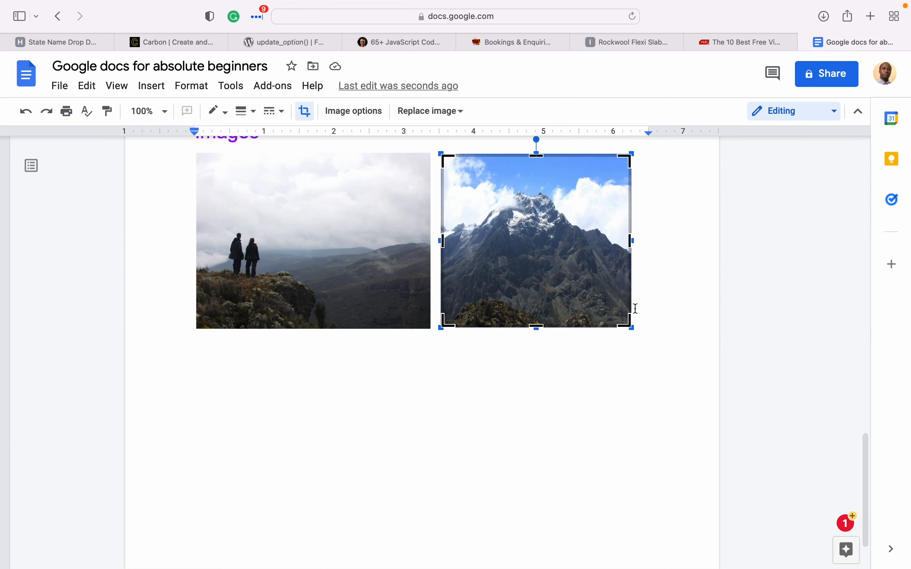
drag(631, 242, 606, 241)
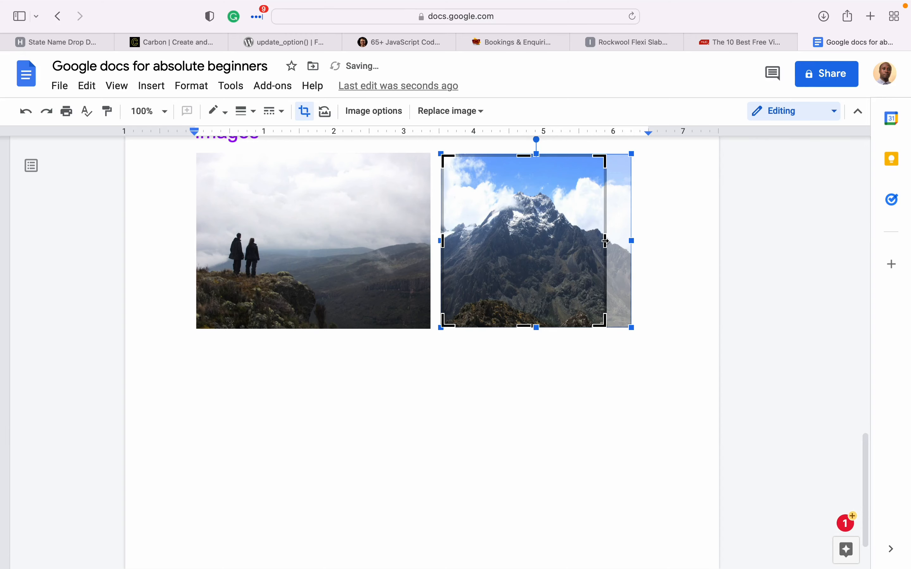
drag(443, 242, 467, 241)
- Tighten the crop's bottom and corner around the snowy peak and apply it
mouse_move(536, 325)
mouse_down()
mouse_move(534, 306)
mouse_move(535, 314)
mouse_up()
mouse_move(604, 314)
mouse_down()
mouse_move(589, 290)
mouse_move(597, 296)
mouse_up()
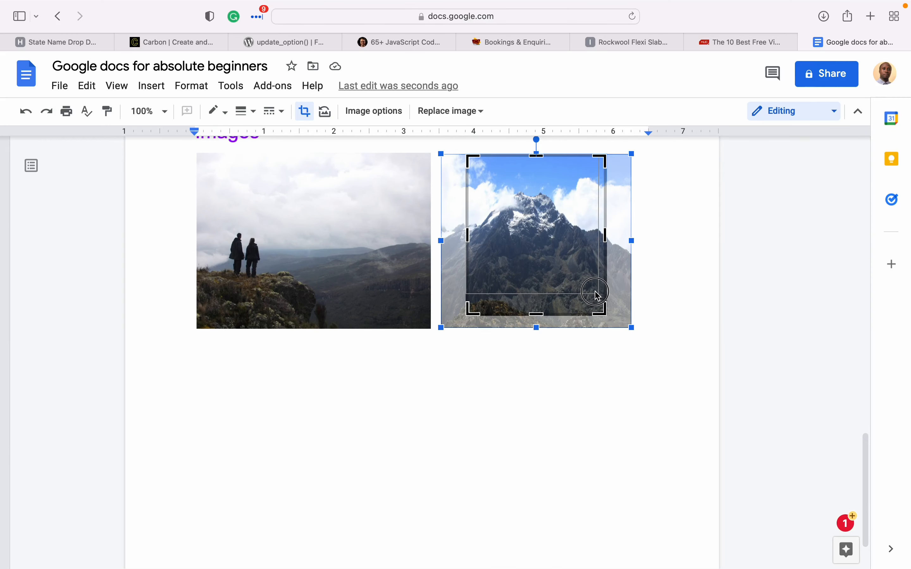
drag(598, 295, 596, 292)
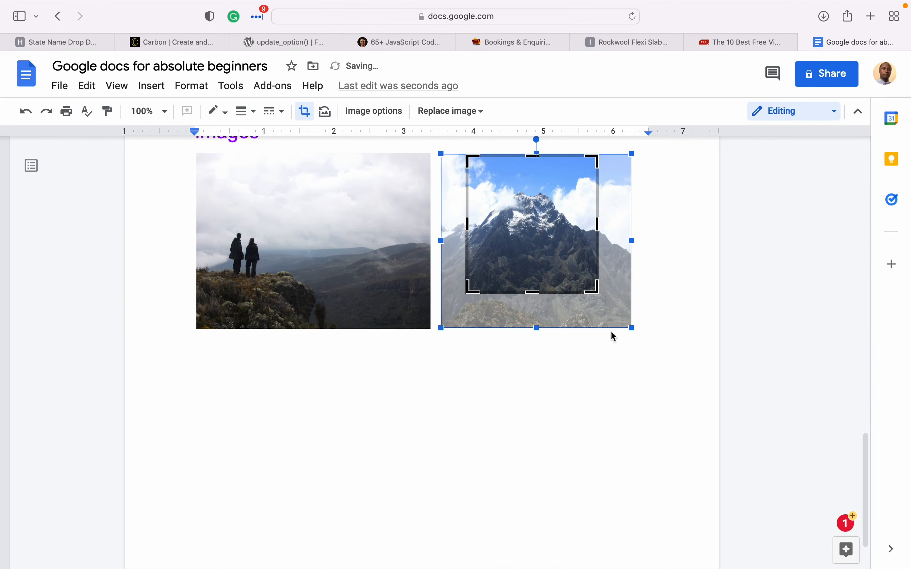
click(645, 369)
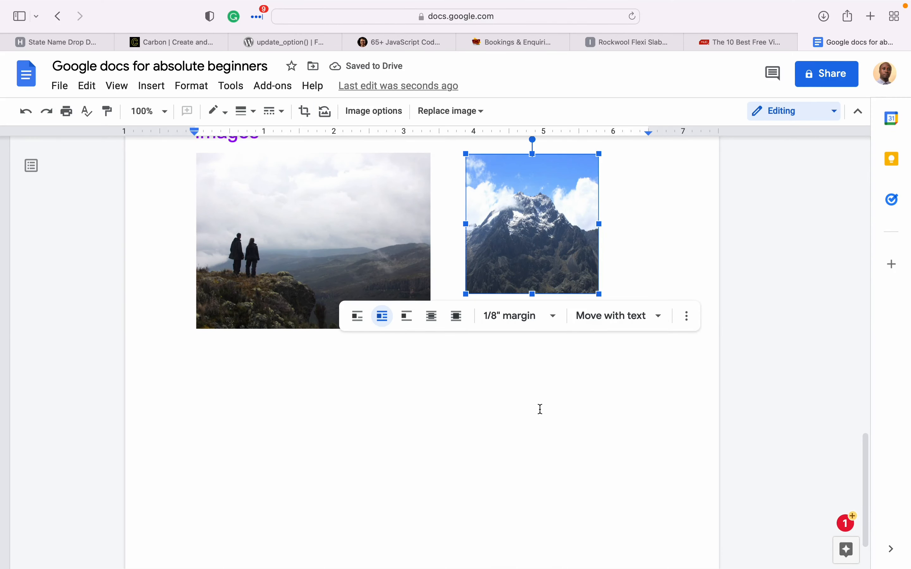
click(544, 403)
click(502, 192)
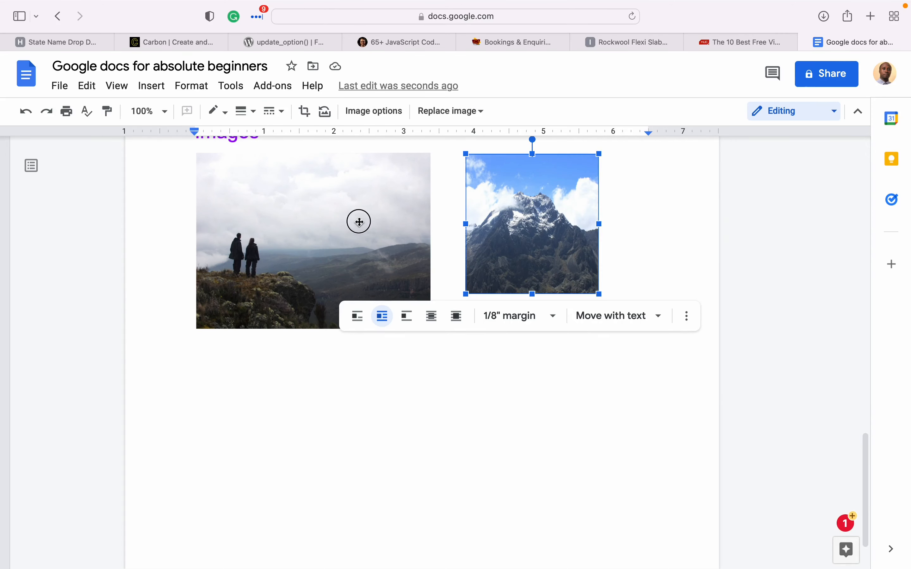
click(359, 222)
- Crop the bottom and top of the hikers photo into a shorter, wider strip
right_click(364, 254)
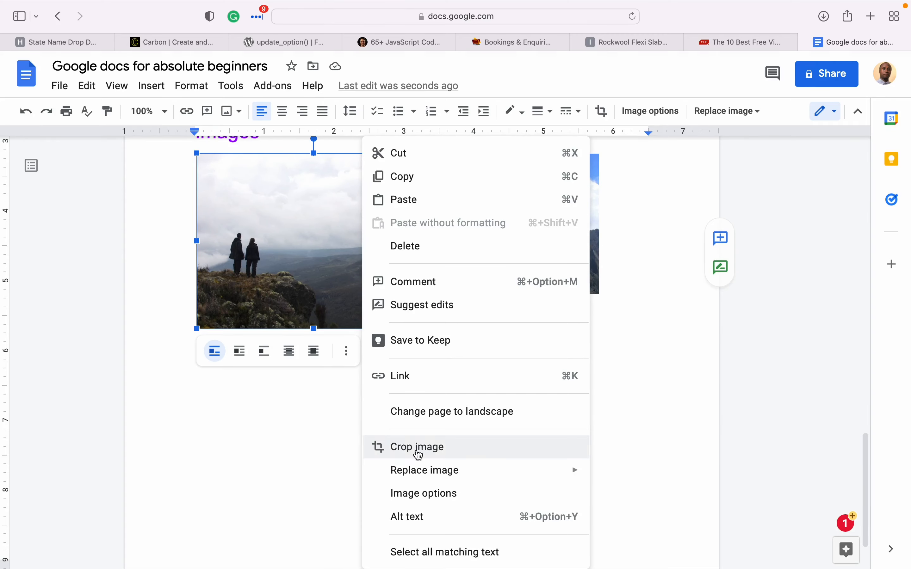
click(418, 452)
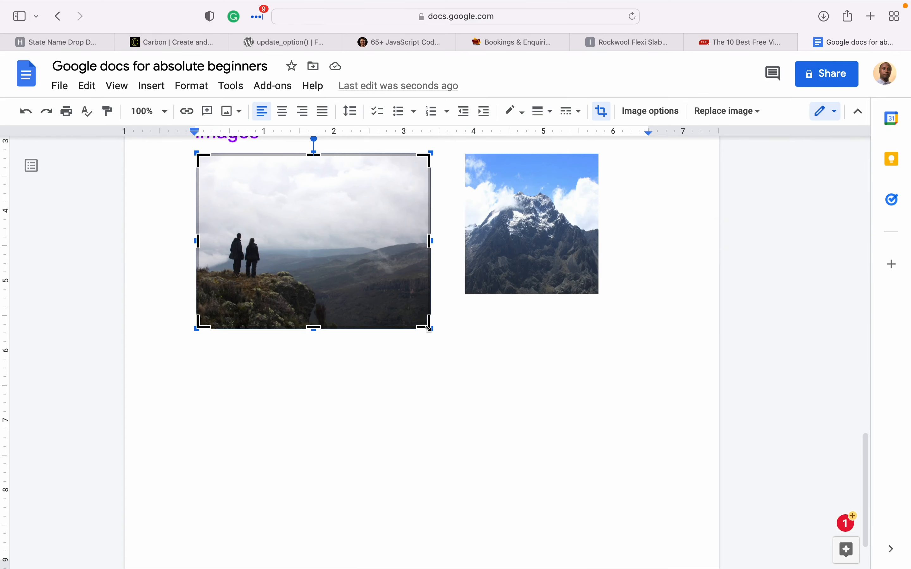
drag(311, 325, 313, 293)
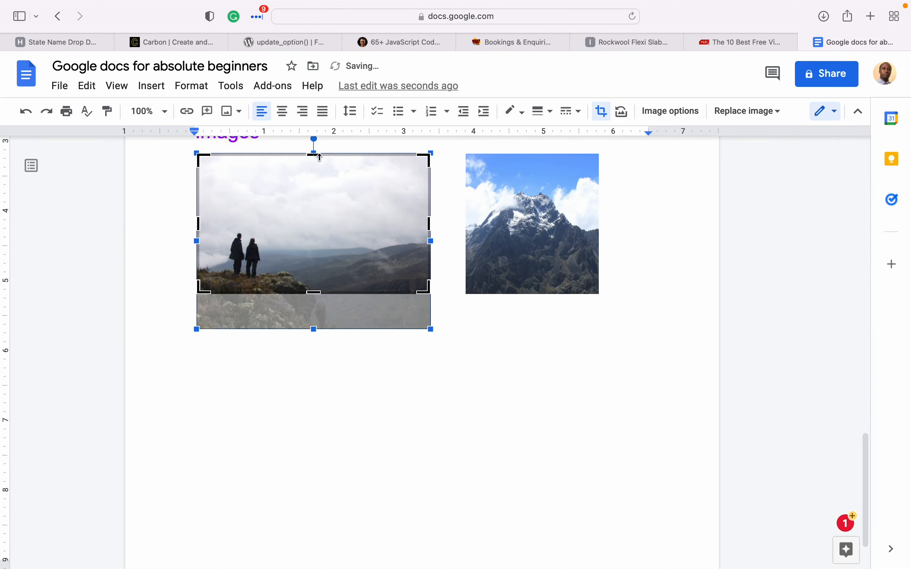
drag(317, 158, 317, 182)
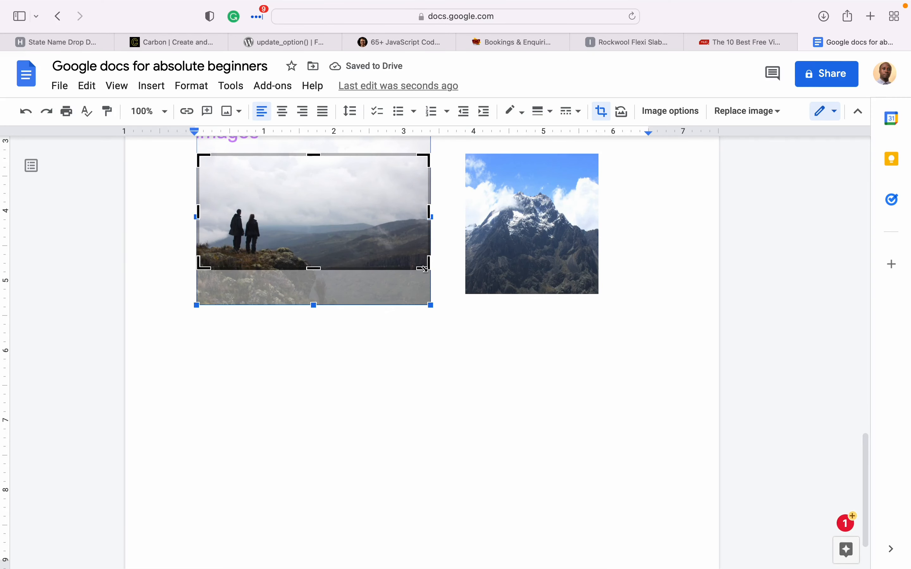
key(Return)
click(424, 418)
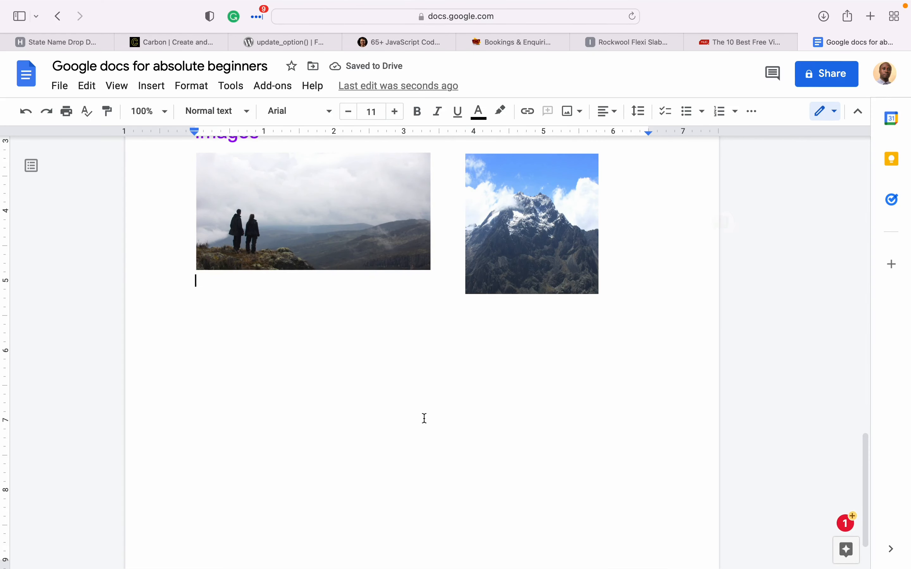
click(372, 209)
scroll(373, 209, up, 5)
- Accept the grammar suggestion adding a comma after the 'About Uganda' title
click(468, 443)
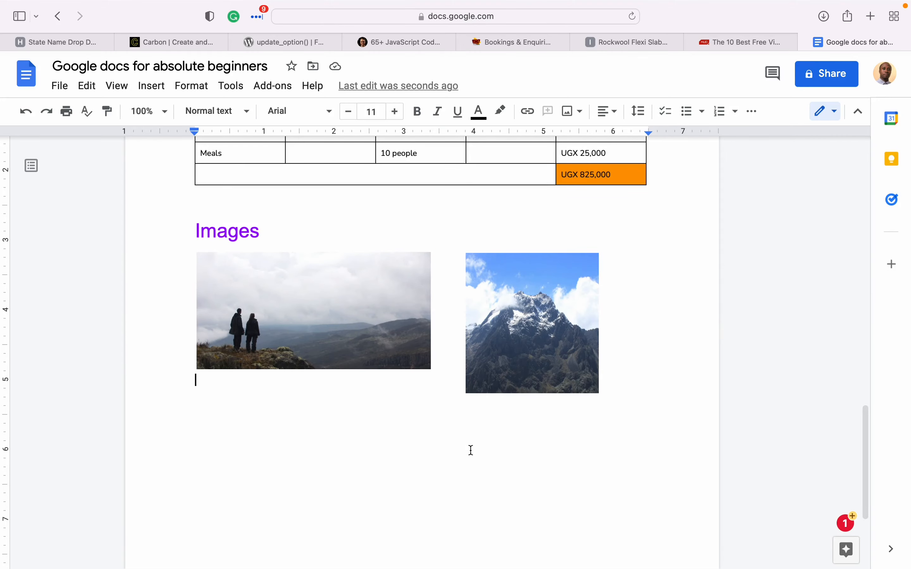
click(513, 332)
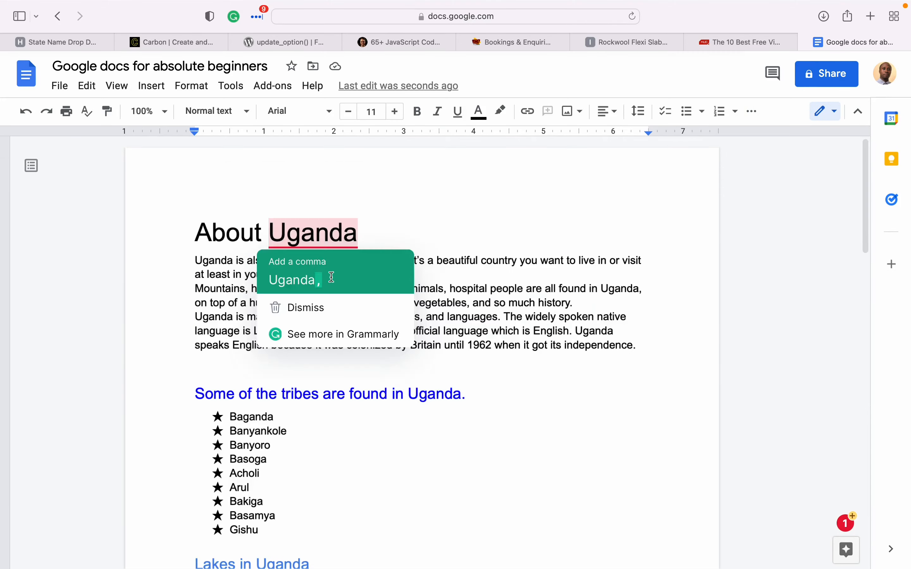
click(332, 279)
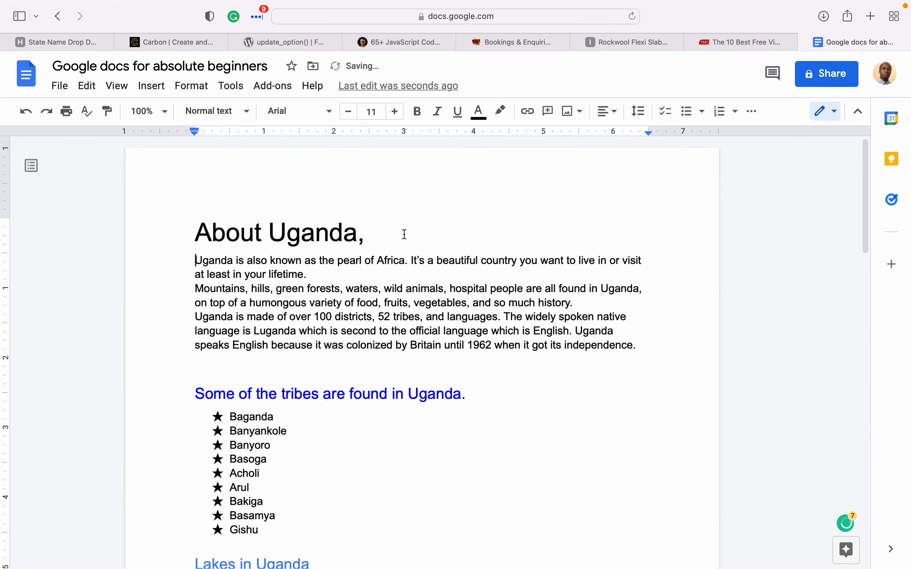
scroll(393, 411, down, 15)
scroll(396, 417, down, 10)
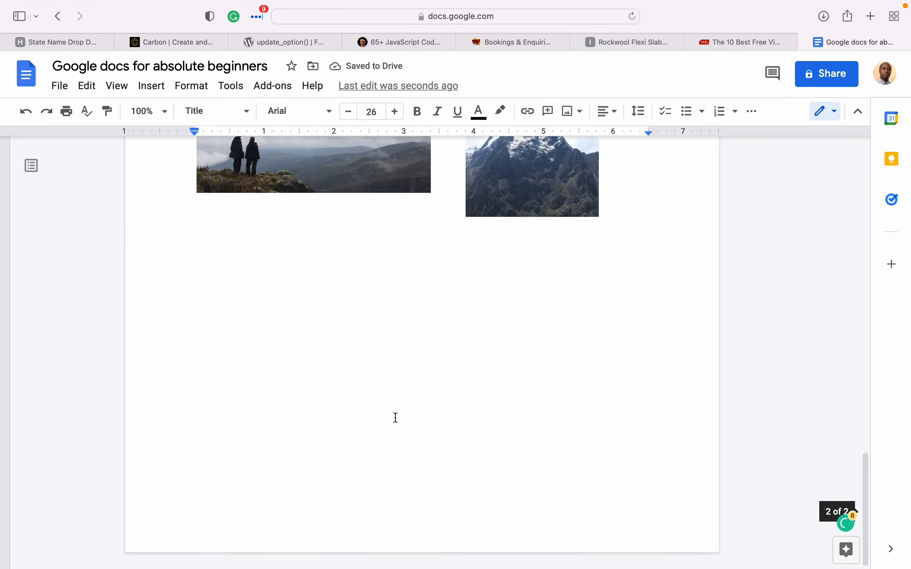